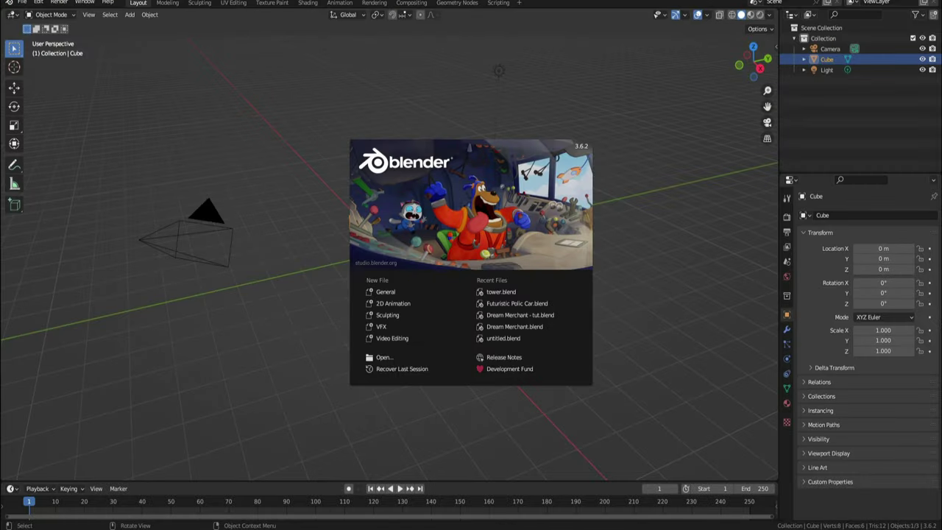
- Delete the default cube and look at the scene from the front
{"action": "key", "text": "Escape"}
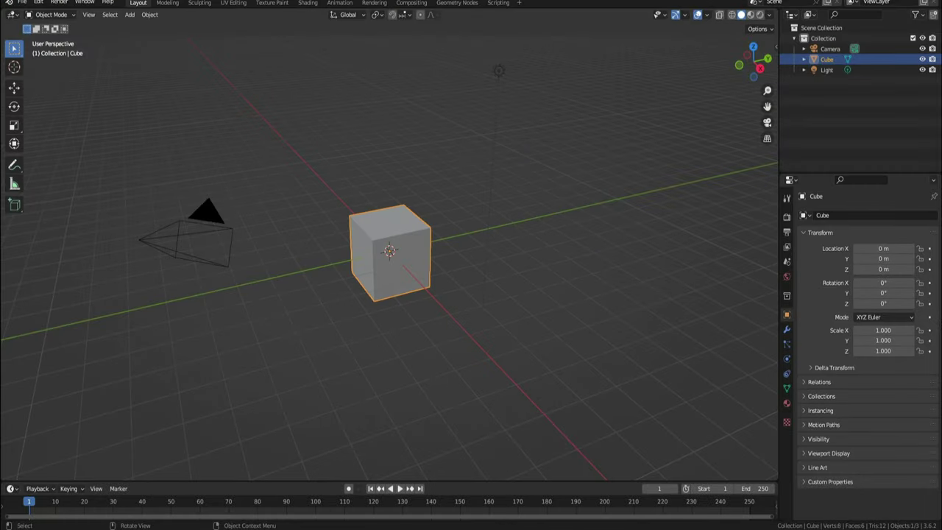
{"action": "key", "text": "Delete"}
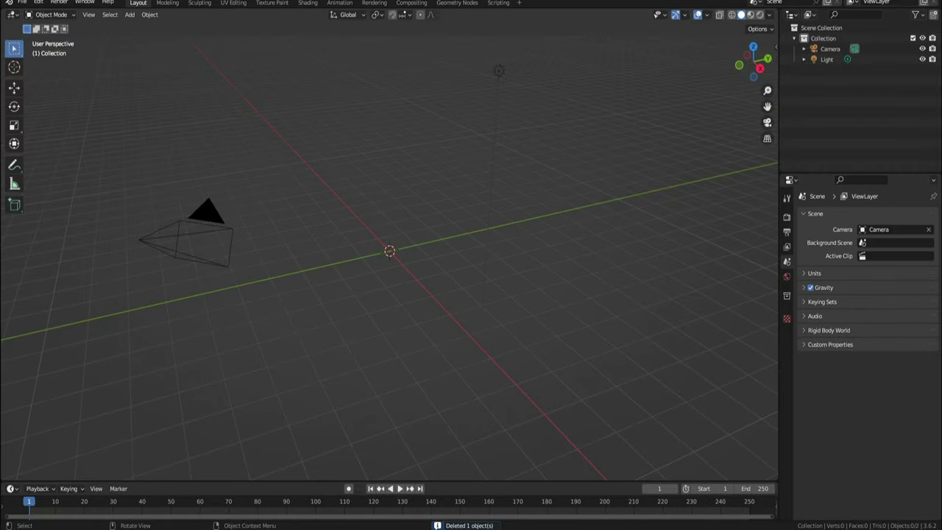
{"action": "key", "text": "KP_1"}
- Load tower real.png from the tower folder on the Desktop as a reference image
{"action": "key", "text": "shift+a"}
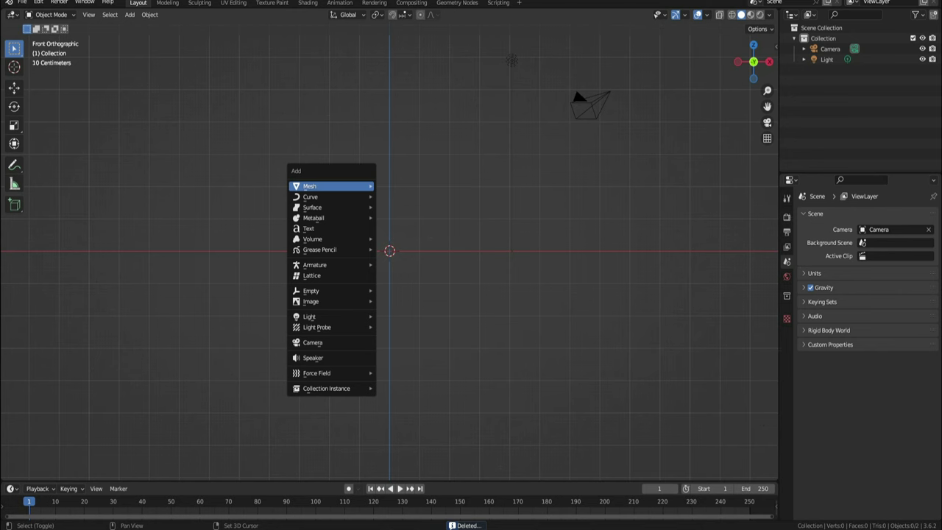
{"action": "mouse_move", "coordinate": [331, 300]}
{"action": "left_click", "coordinate": [403, 300]}
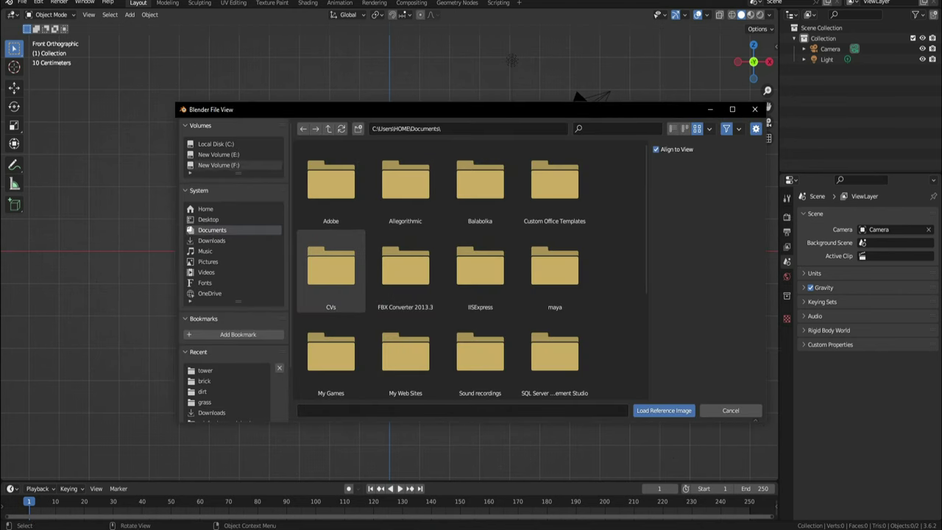
{"action": "left_click", "coordinate": [208, 219]}
{"action": "scroll", "coordinate": [480, 250], "scroll_direction": "down", "scroll_amount": 1}
{"action": "double_click", "coordinate": [480, 331]}
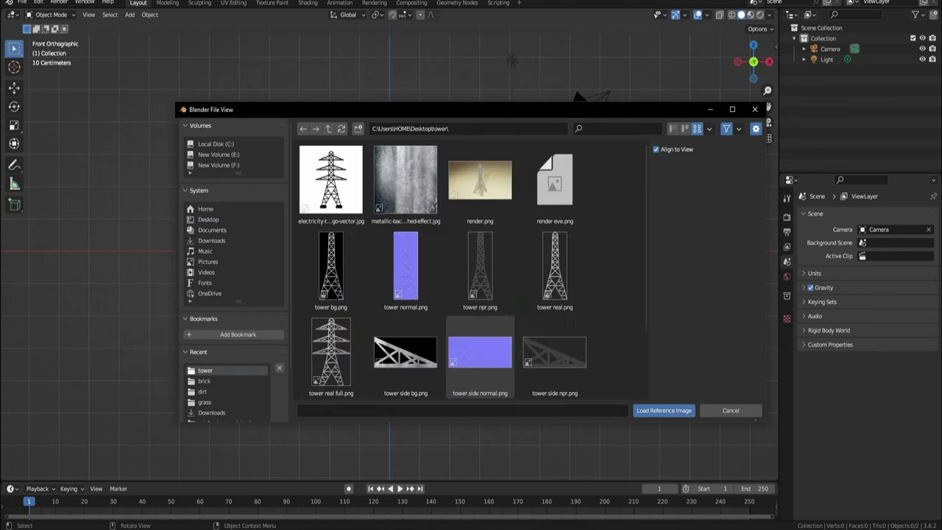
{"action": "double_click", "coordinate": [554, 266]}
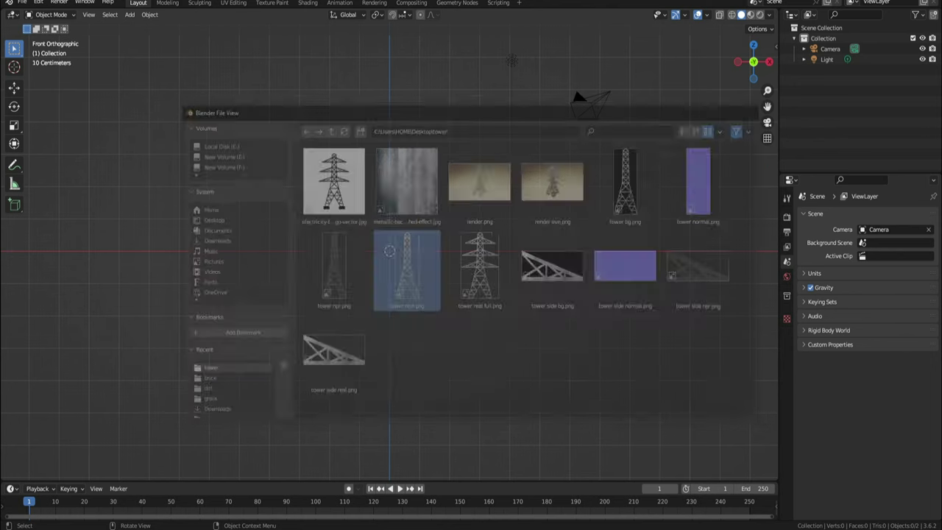
- Add a mesh plane and rotate it 90° about the X axis to stand parallel to the tower image
{"action": "key", "text": "shift+a"}
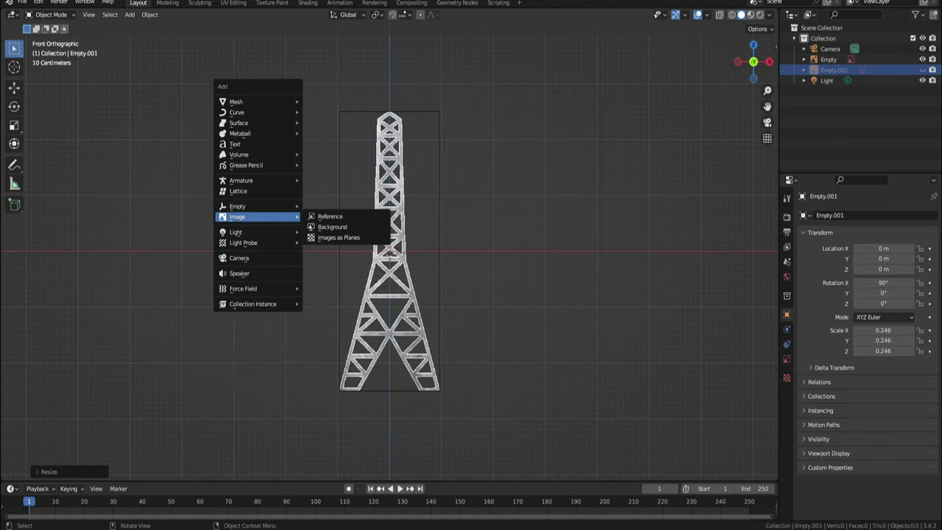
{"action": "mouse_move", "coordinate": [243, 102]}
{"action": "left_click", "coordinate": [325, 100]}
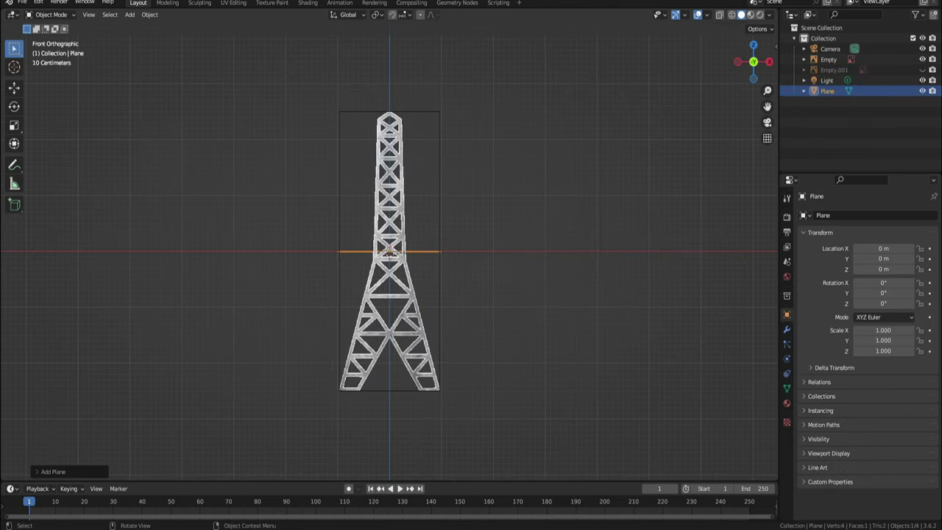
{"action": "type", "text": "rx90"}
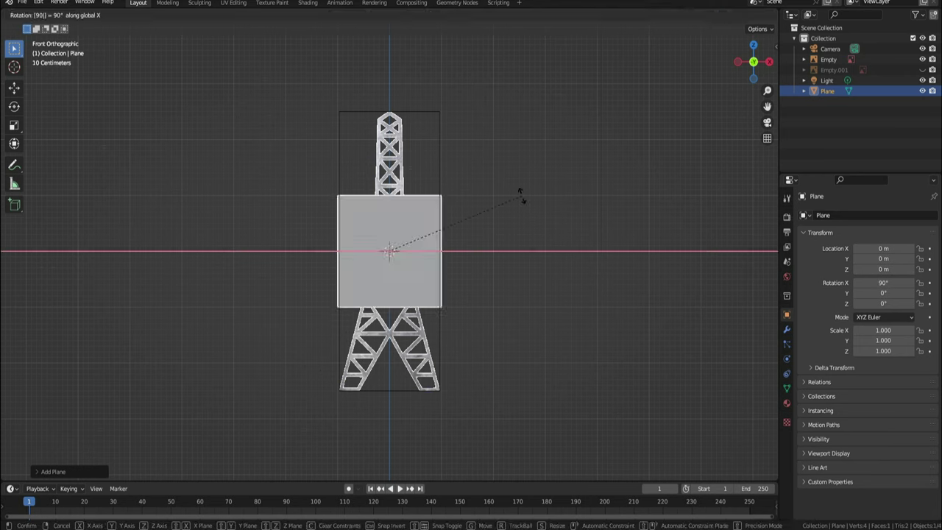
{"action": "key", "text": "Return"}
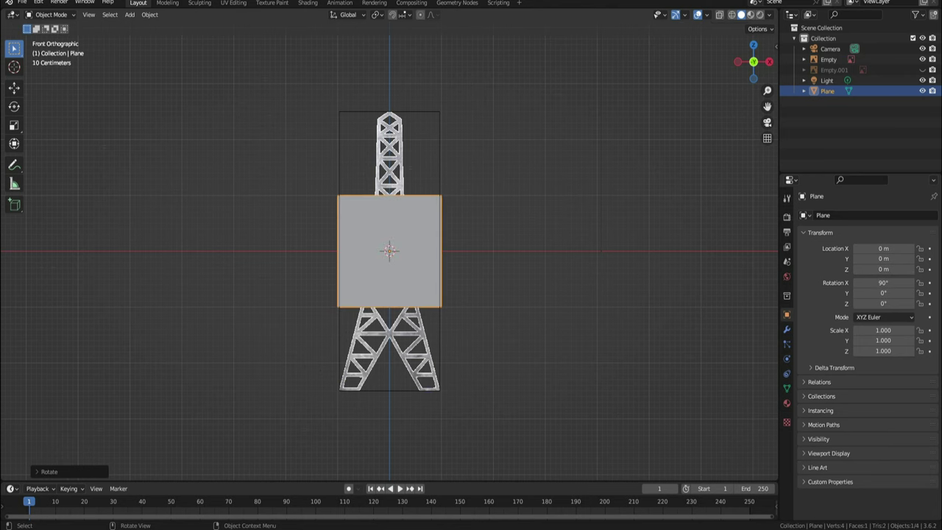
- Open the Screencast Keys settings and turn on the key and mouse display in the viewport
{"action": "key", "text": "n"}
{"action": "left_click", "coordinate": [772, 395]}
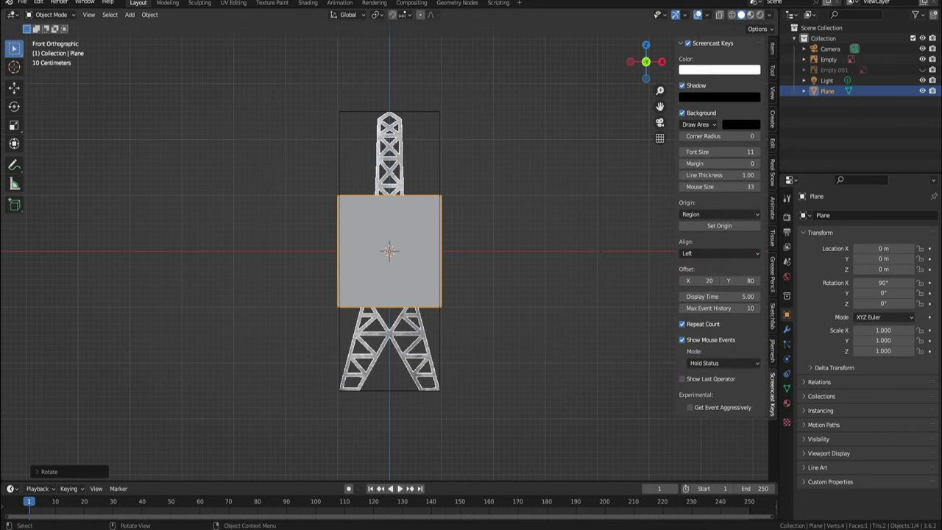
{"action": "scroll", "coordinate": [389, 251], "scroll_direction": "down", "scroll_amount": 1}
{"action": "left_click", "coordinate": [548, 221]}
{"action": "key", "text": "n"}
{"action": "key", "text": "n"}
- Enter Edit Mode on the plane and switch the viewport shading to wireframe
{"action": "left_click", "coordinate": [389, 251]}
{"action": "scroll", "coordinate": [389, 250], "scroll_direction": "up", "scroll_amount": 3}
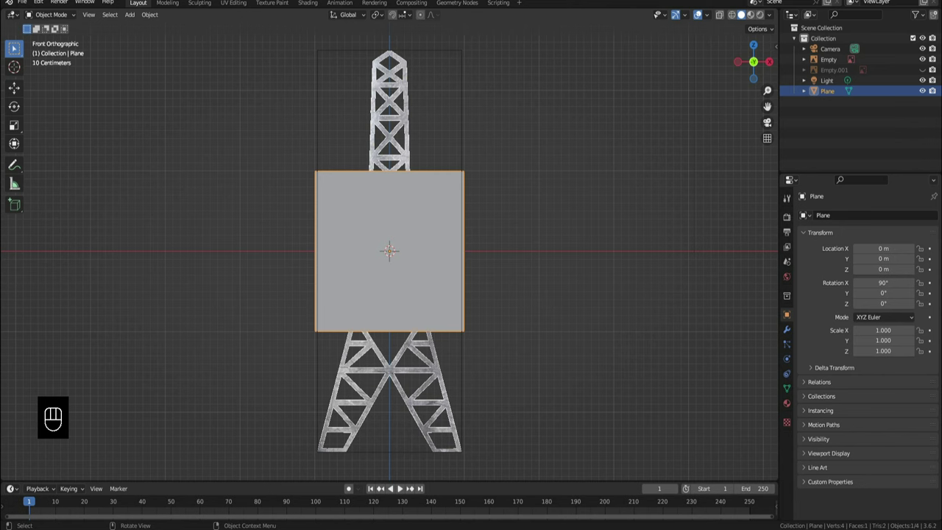
{"action": "key", "text": "Tab"}
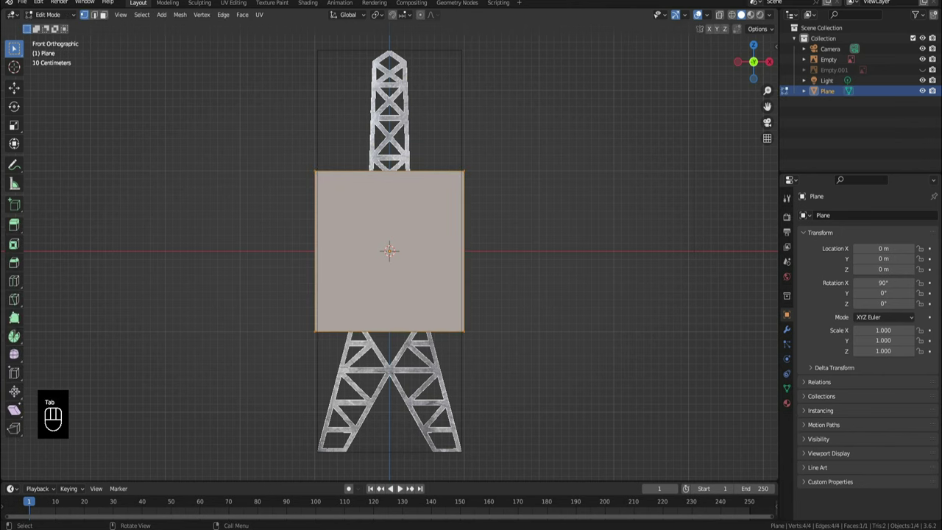
{"action": "key", "text": "z"}
{"action": "left_click", "coordinate": [499, 281]}
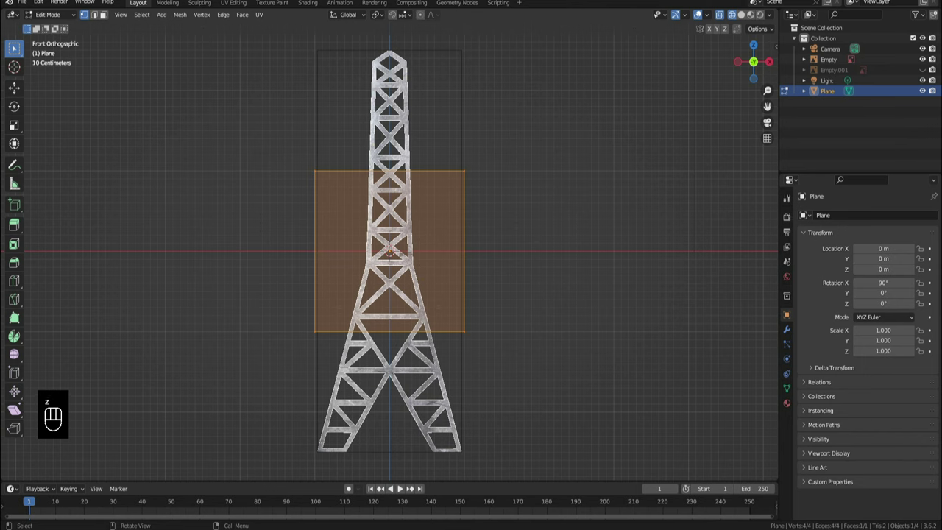
- Move the plane's top edge up about 1.5 m along Z to the tower's tip and its bottom edge down to the tower's base
{"action": "left_click_drag", "start_coordinate": [284, 136], "coordinate": [505, 199]}
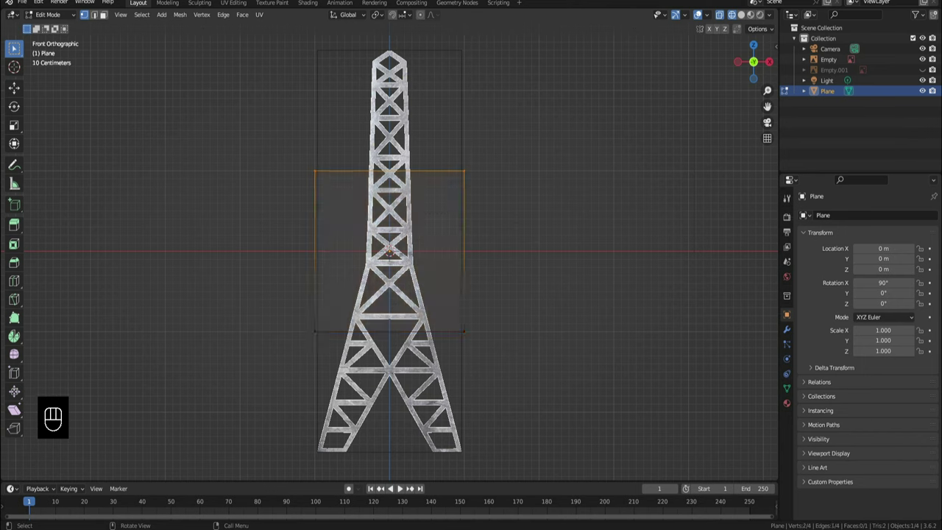
{"action": "key", "text": "g"}
{"action": "key", "text": "z"}
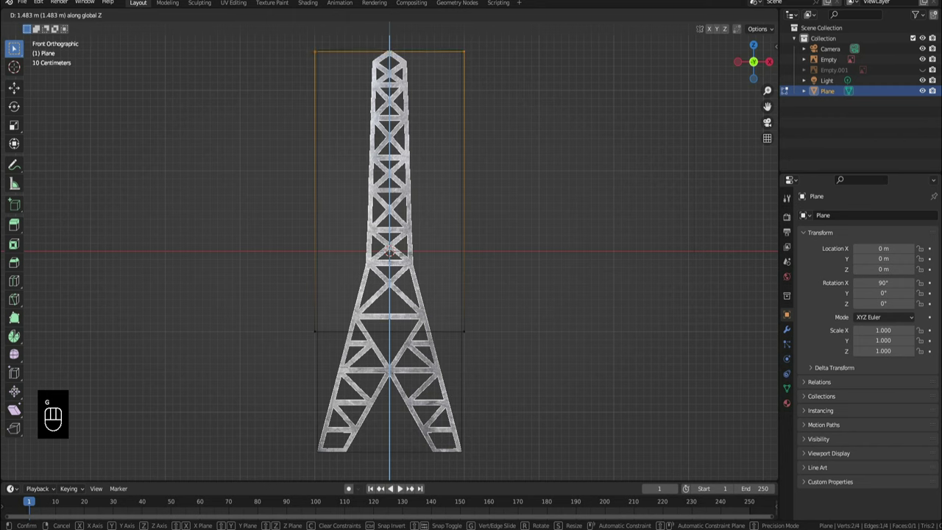
{"action": "key", "text": "Return"}
{"action": "left_click_drag", "start_coordinate": [256, 291], "coordinate": [529, 376]}
{"action": "key", "text": "g"}
{"action": "key", "text": "z"}
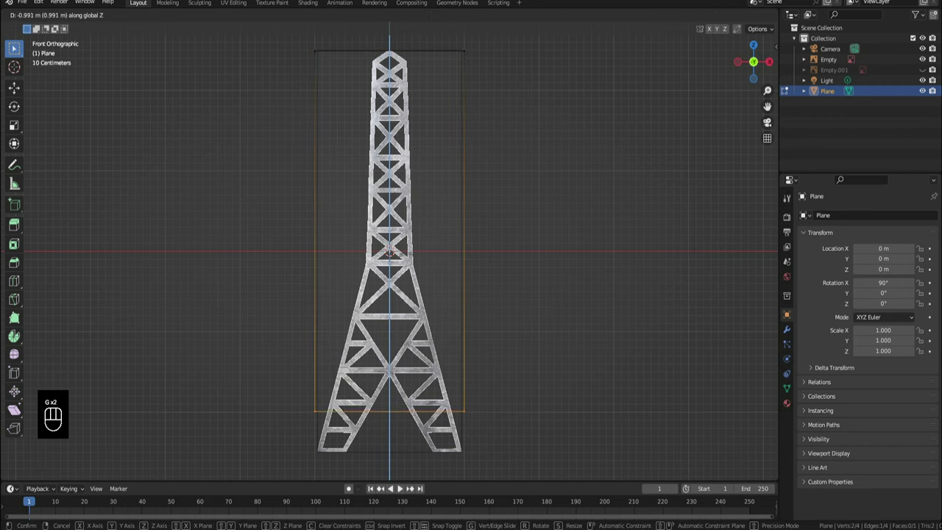
{"action": "key", "text": "Return"}
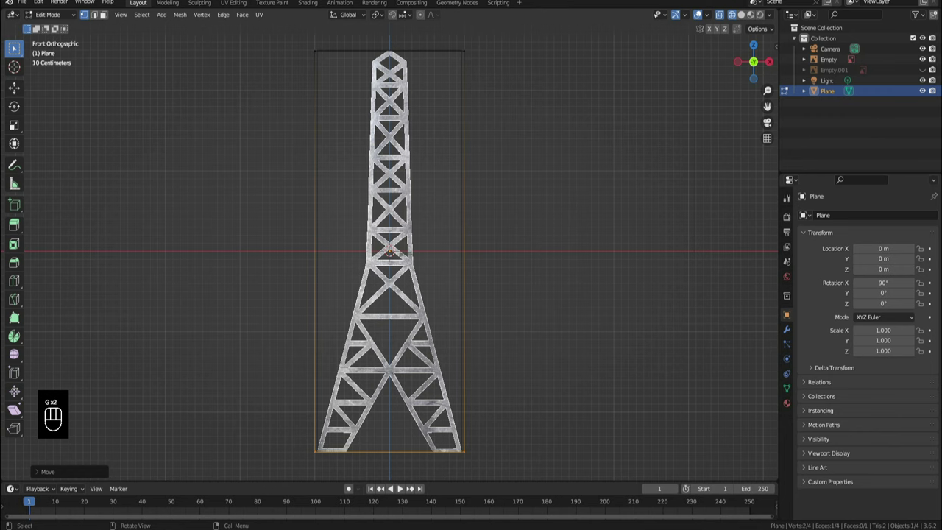
{"action": "scroll", "coordinate": [390, 250], "scroll_direction": "up", "scroll_amount": 4}
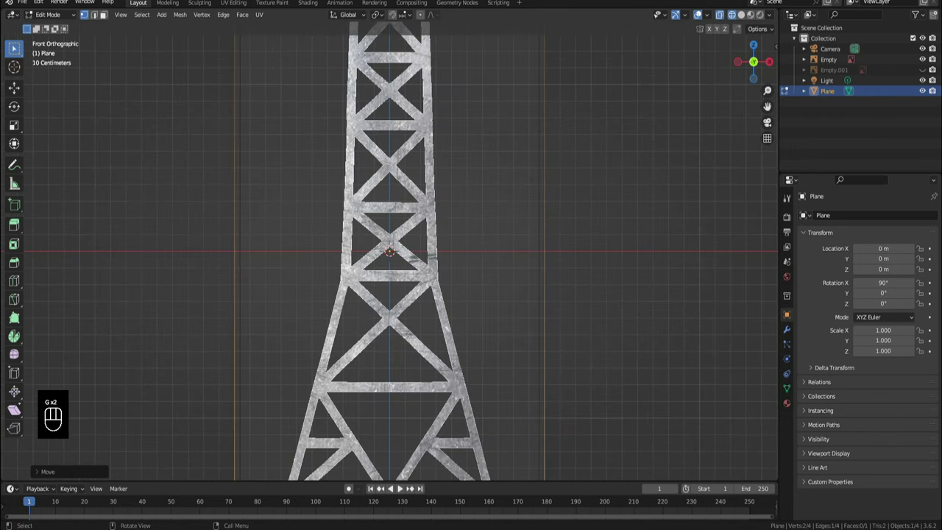
{"action": "middle_click_drag", "start_coordinate": [390, 294], "coordinate": [390, 218], "text": "shift"}
{"action": "middle_click_drag", "start_coordinate": [390, 368], "coordinate": [390, 95], "text": "shift"}
{"action": "scroll", "coordinate": [390, 250], "scroll_direction": "up", "scroll_amount": 2}
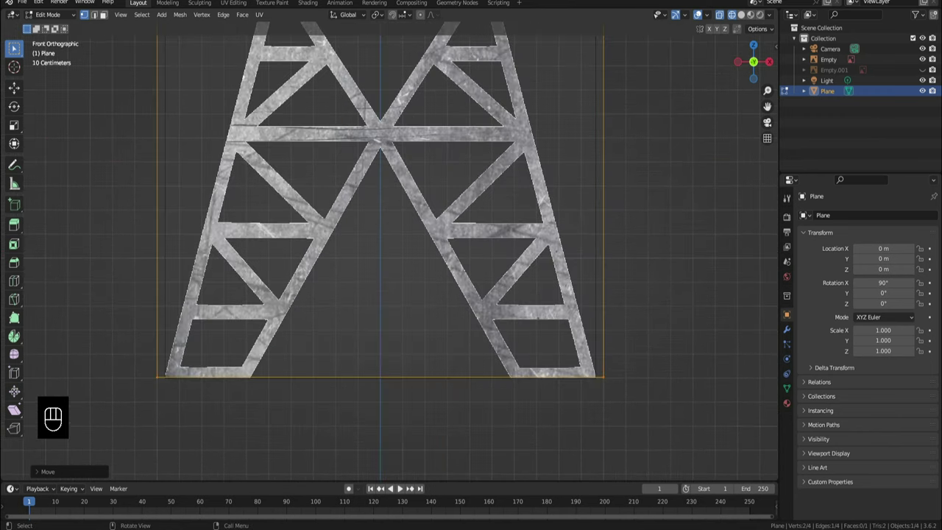
{"action": "key", "text": "Tab"}
{"action": "key", "text": "Tab"}
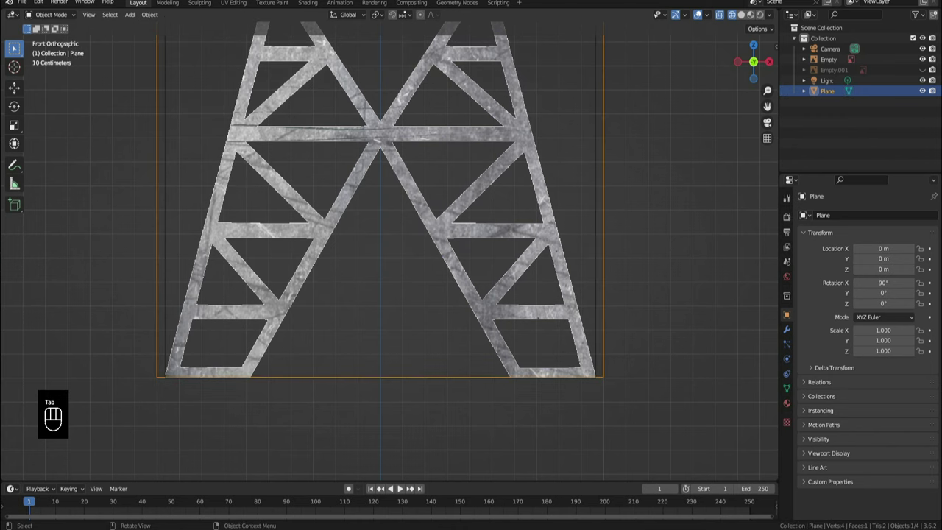
{"action": "key", "text": "z"}
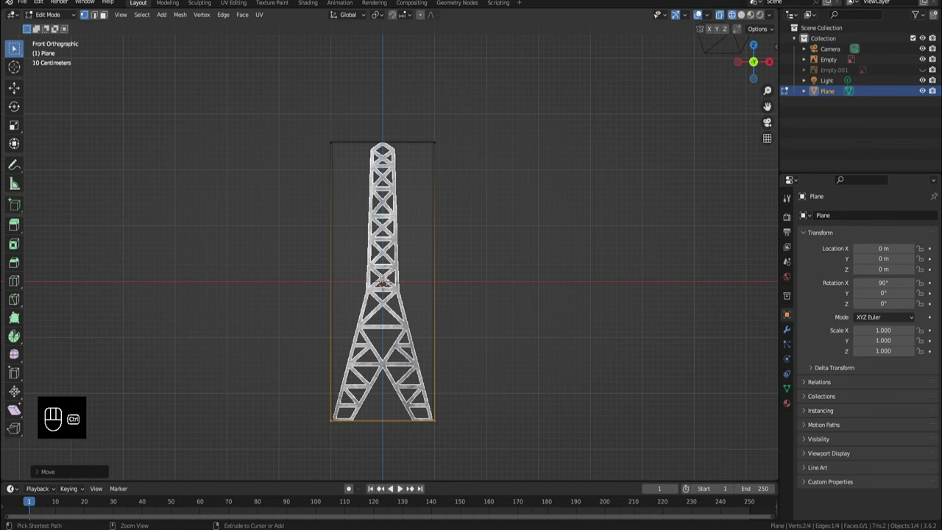
- Add two evenly spaced horizontal loop cuts across the plane without sliding them
{"action": "key", "text": "ctrl+r"}
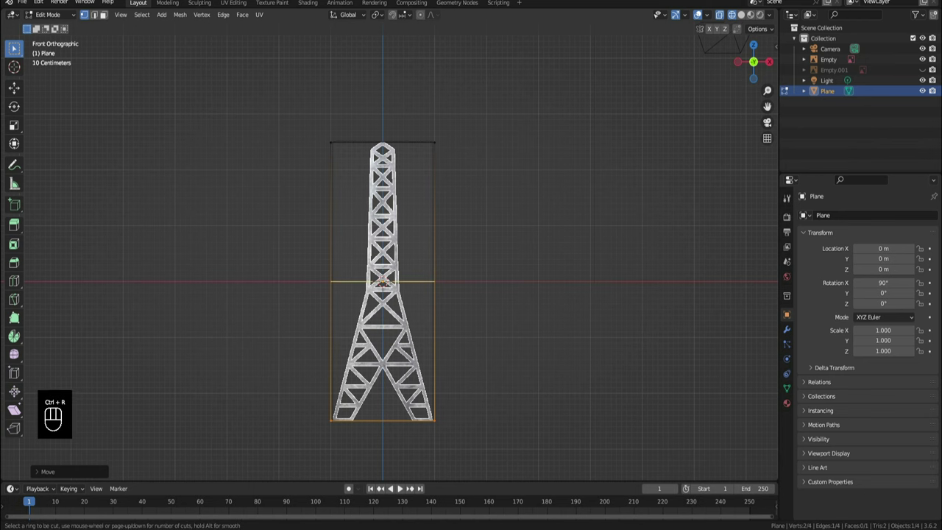
{"action": "scroll", "coordinate": [383, 282], "scroll_direction": "up", "scroll_amount": 2}
{"action": "scroll", "coordinate": [420, 246], "scroll_direction": "down", "scroll_amount": 1}
{"action": "left_click", "coordinate": [420, 246]}
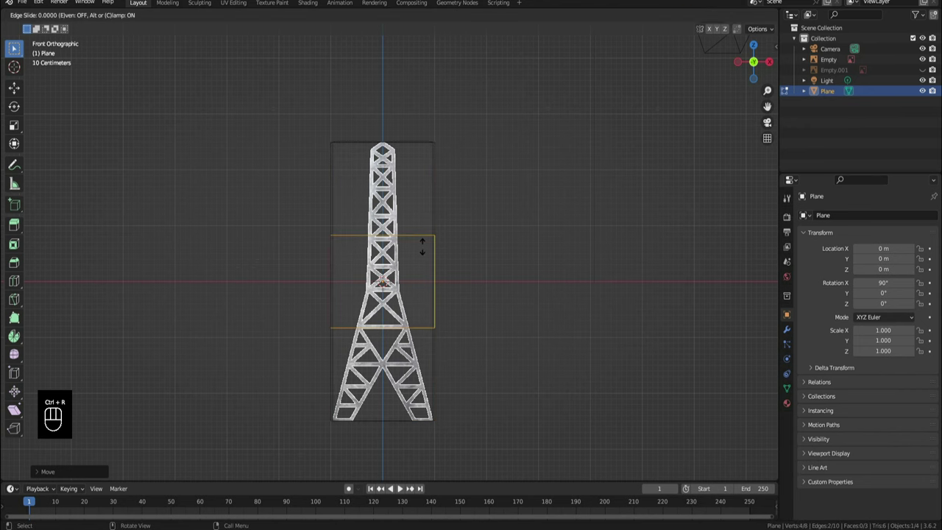
{"action": "right_click", "coordinate": [420, 245]}
- Move the upper loop cut up about 1.5 m along Z to just below the tower's tip and the lower one up to the tower's waist
{"action": "left_click_drag", "start_coordinate": [302, 212], "coordinate": [508, 252]}
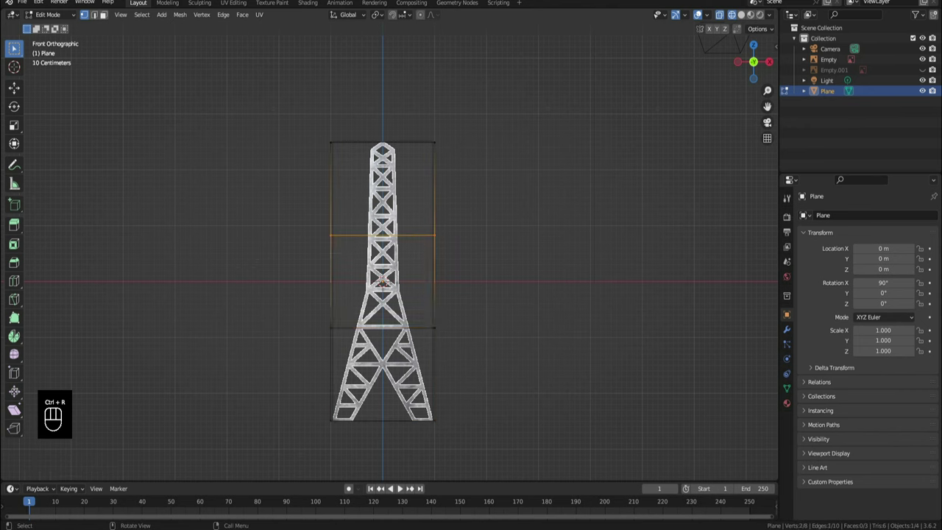
{"action": "key", "text": "g"}
{"action": "key", "text": "z"}
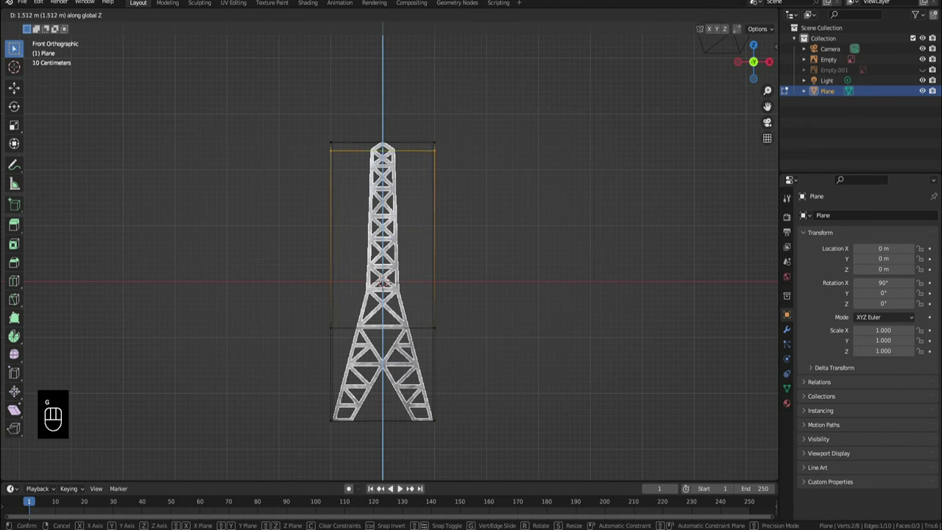
{"action": "key", "text": "Return"}
{"action": "left_click_drag", "start_coordinate": [289, 284], "coordinate": [458, 336]}
{"action": "key", "text": "g"}
{"action": "key", "text": "z"}
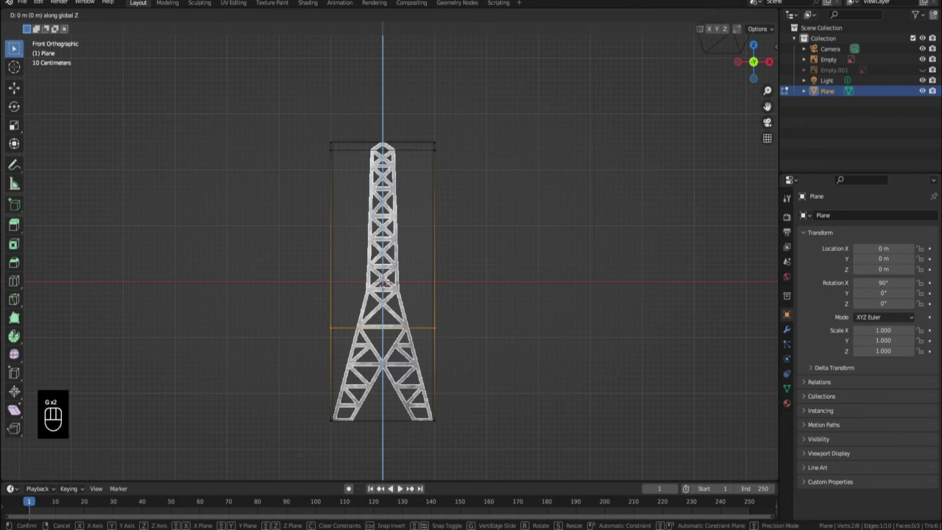
{"action": "key", "text": "Return"}
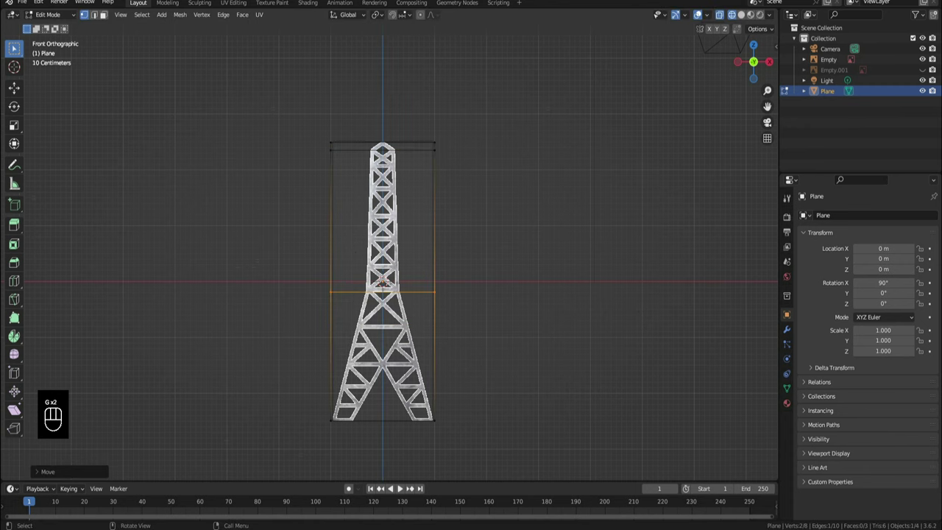
- Scale the waist edge inward along X until its ends meet the tower's outer legs
{"action": "key", "text": "s"}
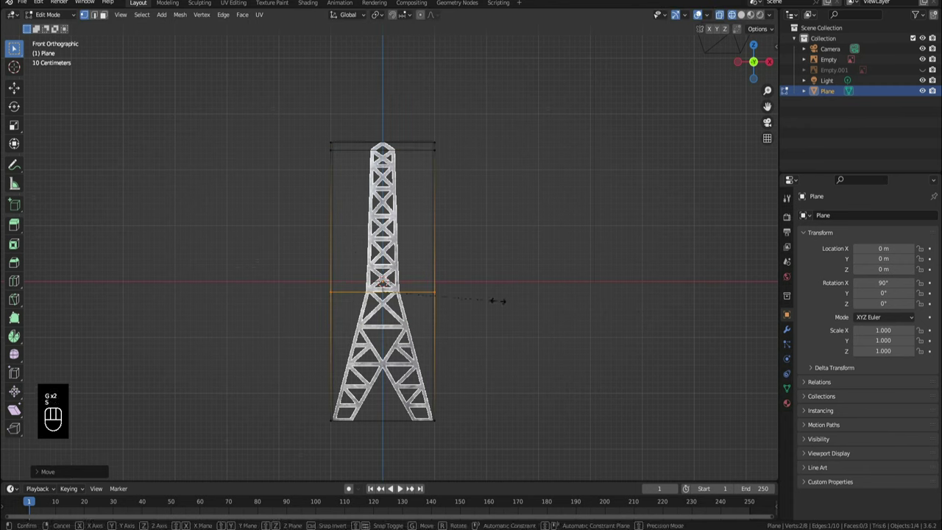
{"action": "key", "text": "x"}
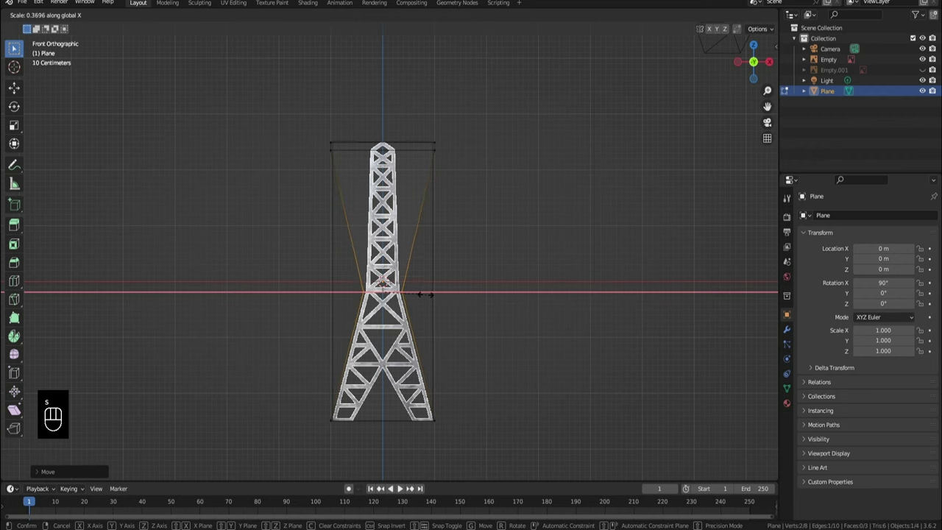
{"action": "left_click", "coordinate": [419, 294]}
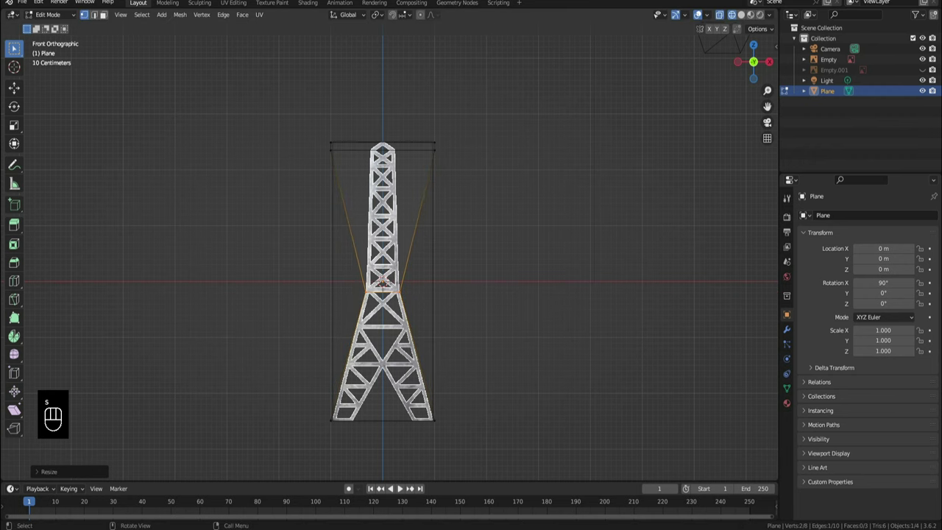
{"action": "scroll", "coordinate": [389, 250], "scroll_direction": "up", "scroll_amount": 6}
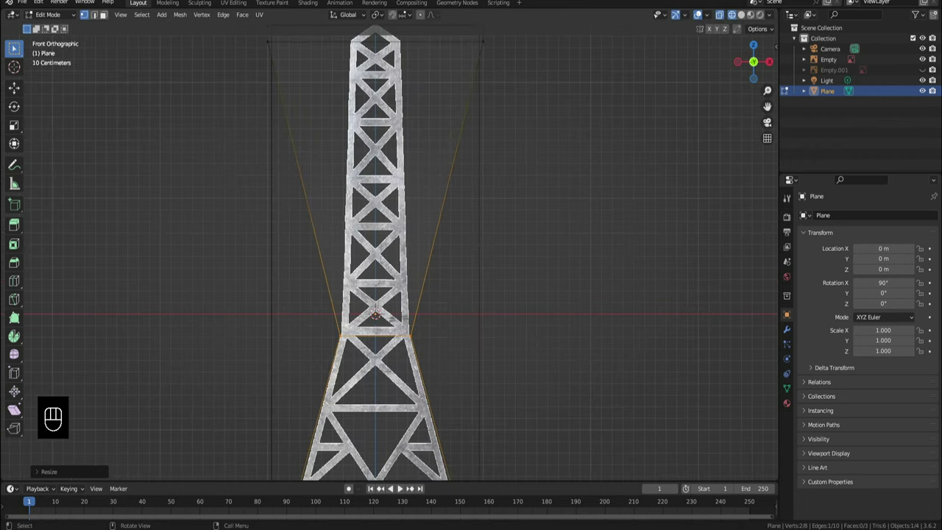
{"action": "key", "text": "s"}
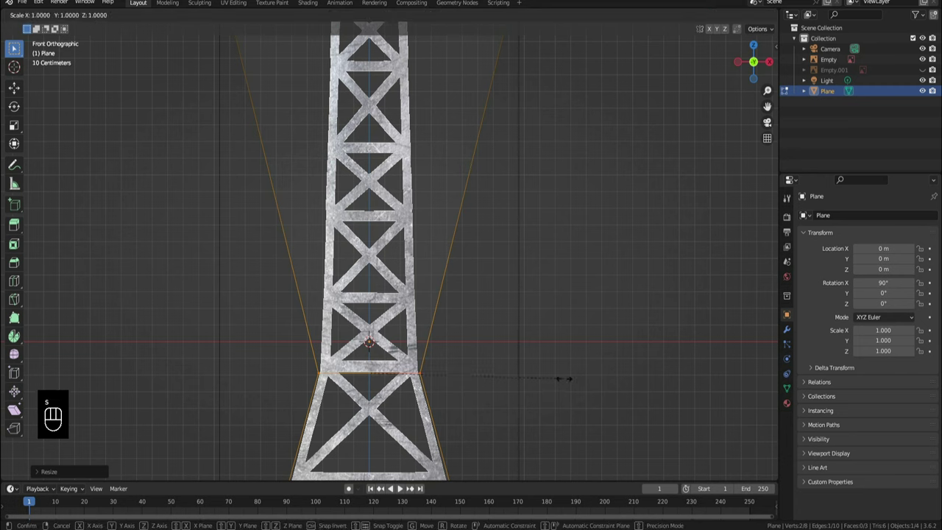
{"action": "key", "text": "x"}
{"action": "left_click", "coordinate": [557, 381]}
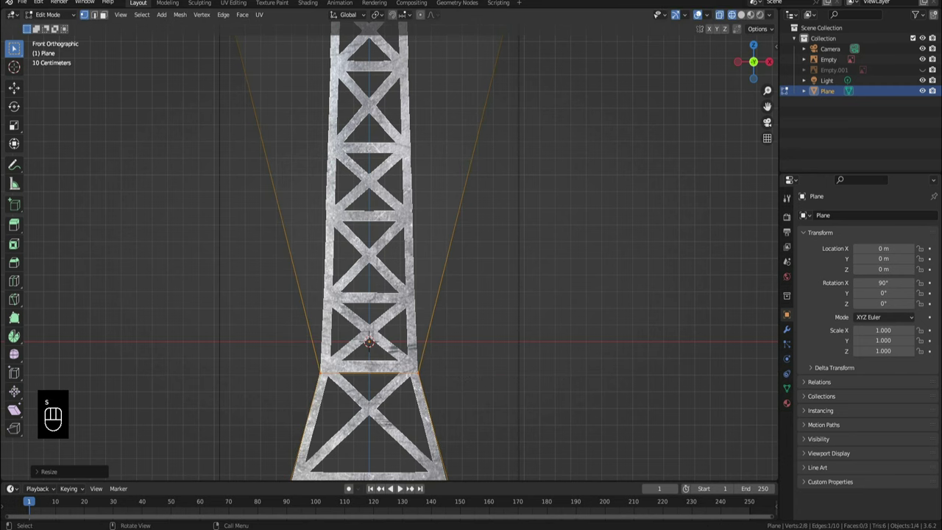
- Scale the plane's bottom edge inward along X to about 0.96 so its ends meet the tower's outer feet
{"action": "scroll", "coordinate": [556, 380], "scroll_direction": "down", "scroll_amount": 2}
{"action": "middle_click_drag", "start_coordinate": [556, 381], "coordinate": [551, 125], "text": "shift"}
{"action": "scroll", "coordinate": [551, 125], "scroll_direction": "up", "scroll_amount": 2}
{"action": "left_click_drag", "start_coordinate": [560, 444], "coordinate": [270, 388]}
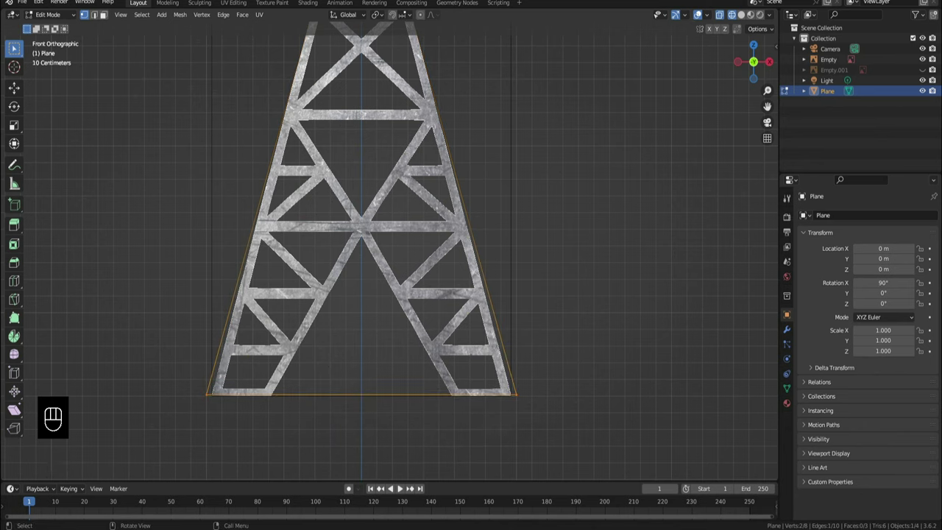
{"action": "key", "text": "s"}
{"action": "key", "text": "x"}
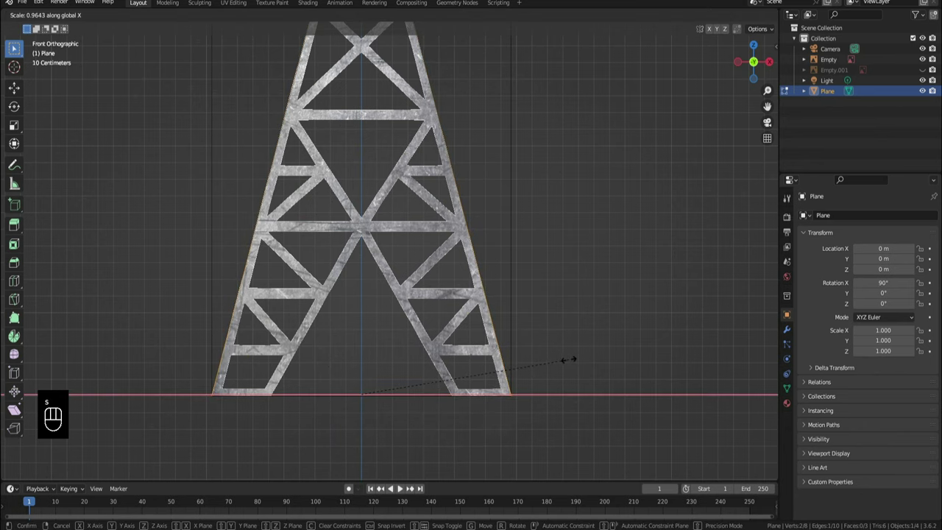
{"action": "left_click", "coordinate": [568, 360]}
- Scale the plane's two uppermost edges inward together along X to the width of the tower's top section
{"action": "scroll", "coordinate": [568, 360], "scroll_direction": "down", "scroll_amount": 5}
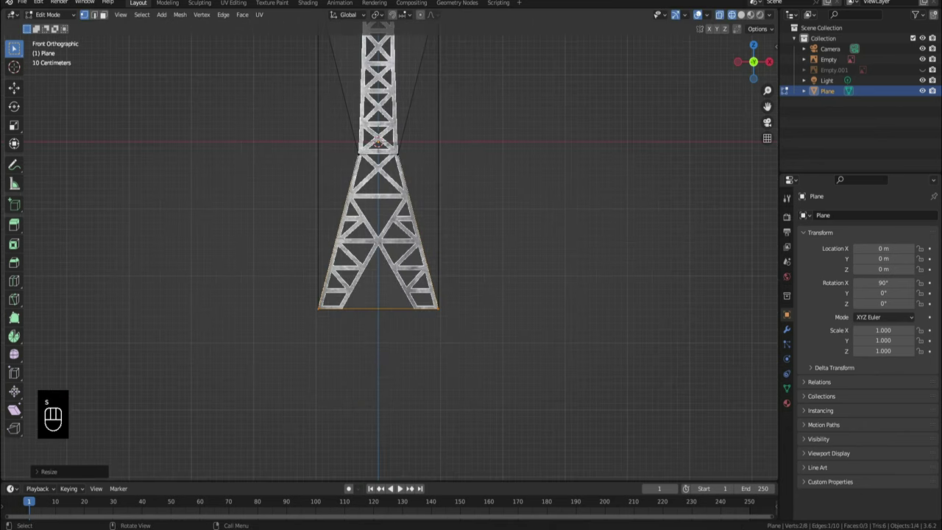
{"action": "middle_click_drag", "start_coordinate": [559, 341], "coordinate": [552, 470], "text": "shift"}
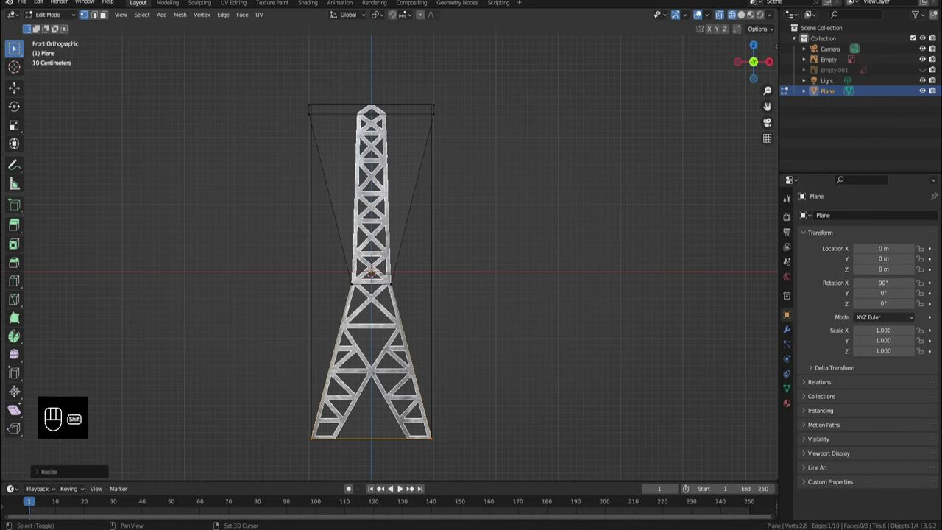
{"action": "middle_click_drag", "start_coordinate": [387, 92], "coordinate": [389, 254], "text": "shift"}
{"action": "scroll", "coordinate": [389, 254], "scroll_direction": "up", "scroll_amount": 6}
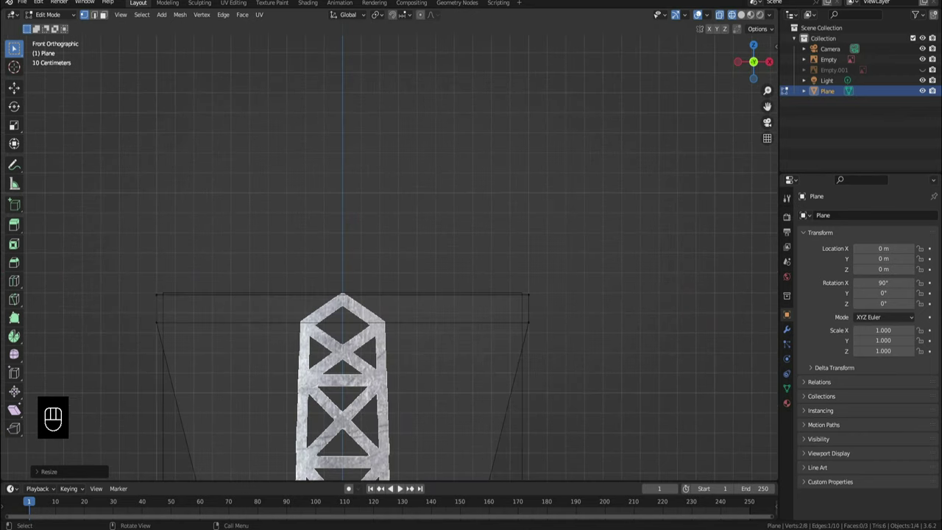
{"action": "left_click_drag", "start_coordinate": [126, 239], "coordinate": [375, 370]}
{"action": "key", "text": "s"}
{"action": "key", "text": "x"}
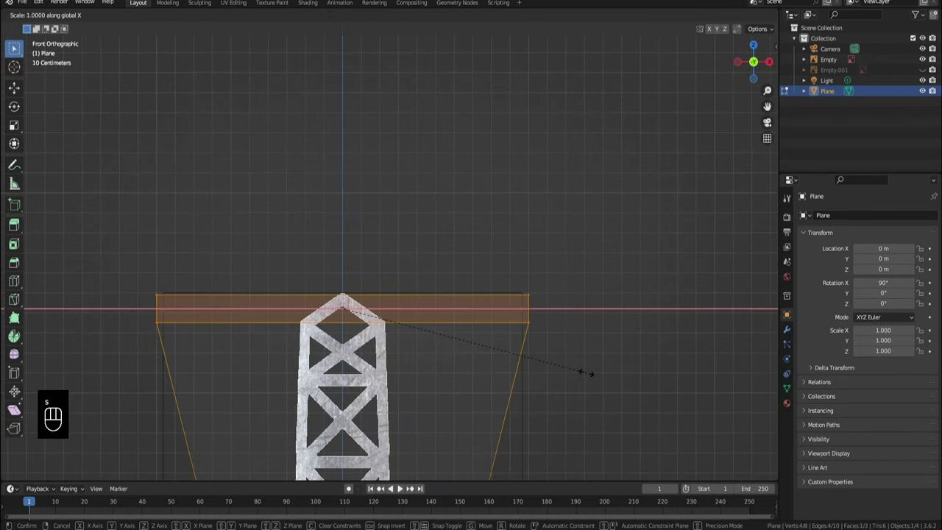
{"action": "left_click", "coordinate": [397, 324]}
- Scale the topmost edge along X to about 0.13 so it narrows to the tower's tip
{"action": "left_click_drag", "start_coordinate": [274, 266], "coordinate": [403, 301]}
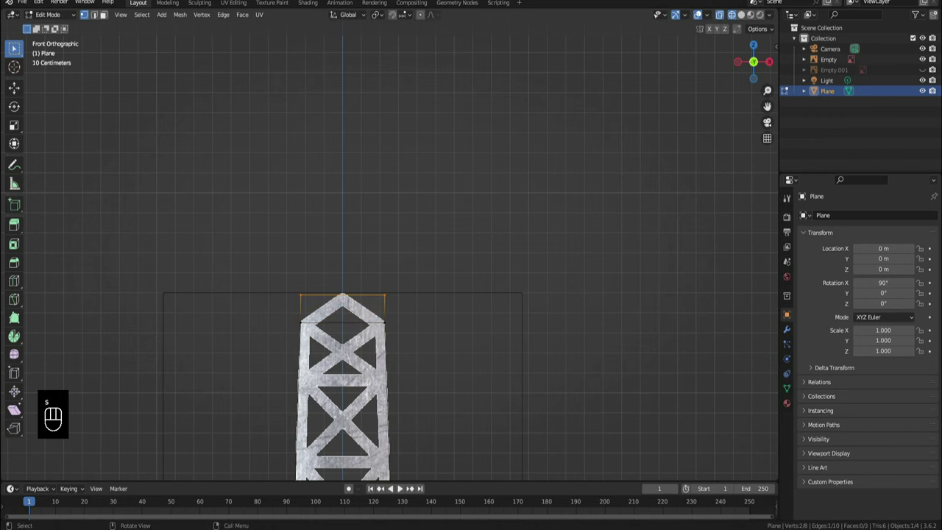
{"action": "key", "text": "s"}
{"action": "key", "text": "x"}
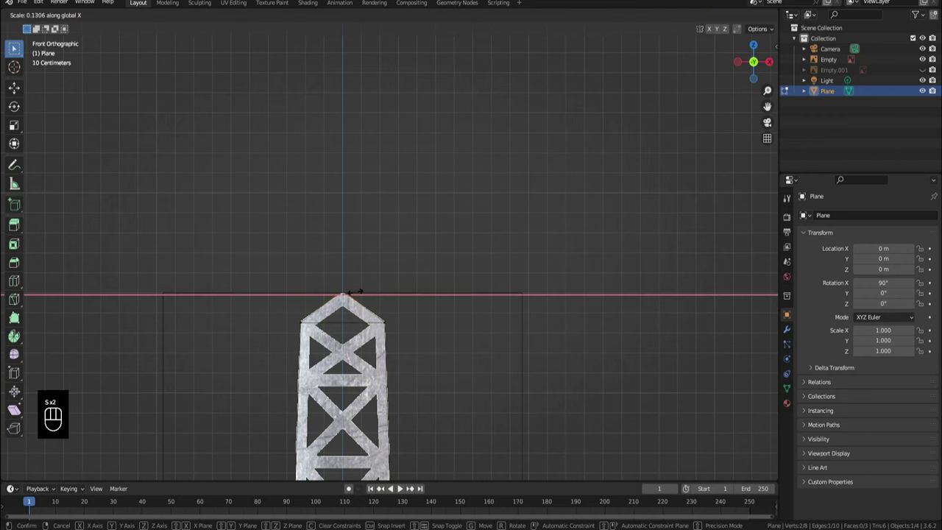
{"action": "left_click", "coordinate": [354, 292]}
- Return to Object Mode with solid shading and hide the tower reference image Empty
{"action": "scroll", "coordinate": [354, 292], "scroll_direction": "down", "scroll_amount": 8}
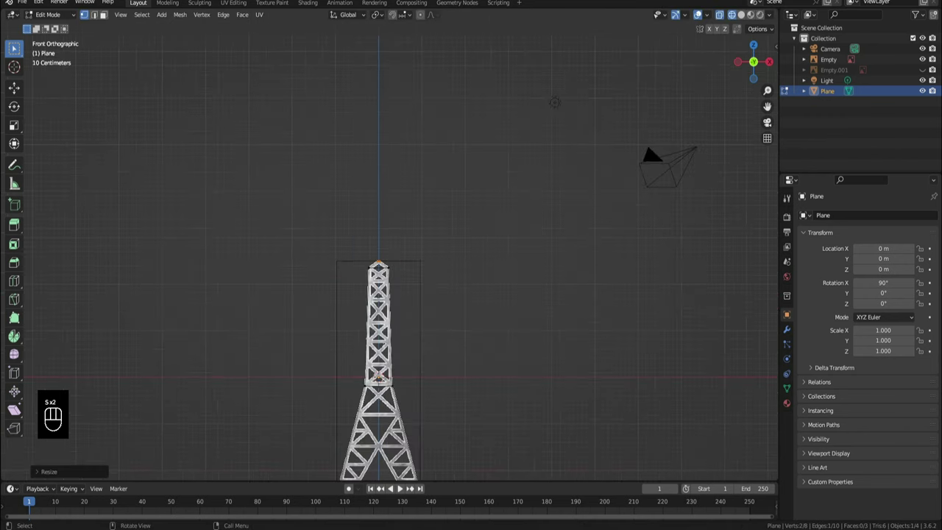
{"action": "scroll", "coordinate": [389, 254], "scroll_direction": "down", "scroll_amount": 3}
{"action": "key", "text": "Tab"}
{"action": "key", "text": "z"}
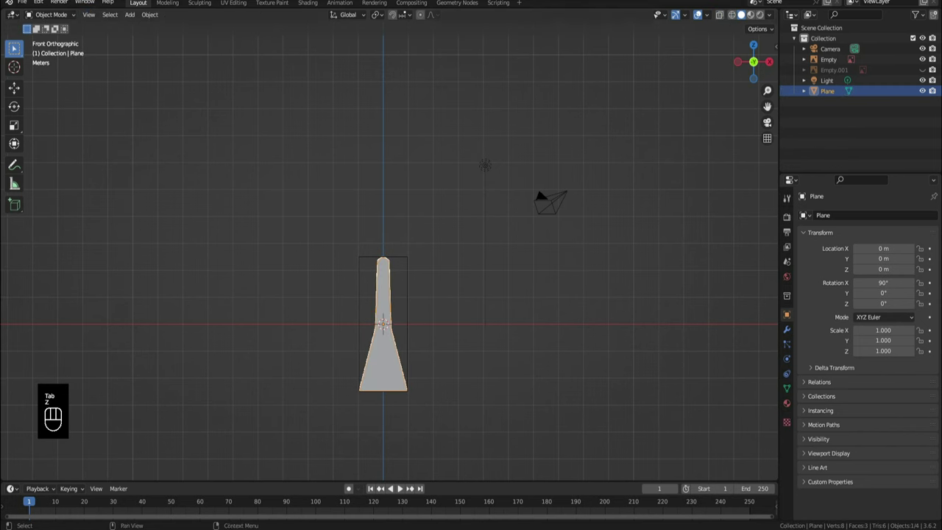
{"action": "left_click", "coordinate": [922, 58]}
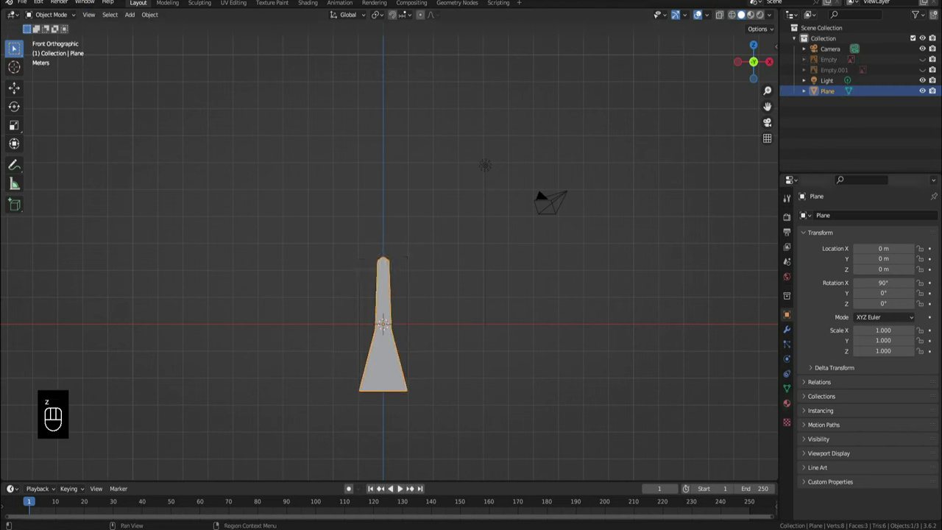
- Assign the existing material named Material to the plane
{"action": "left_click", "coordinate": [787, 402]}
{"action": "left_click", "coordinate": [804, 259]}
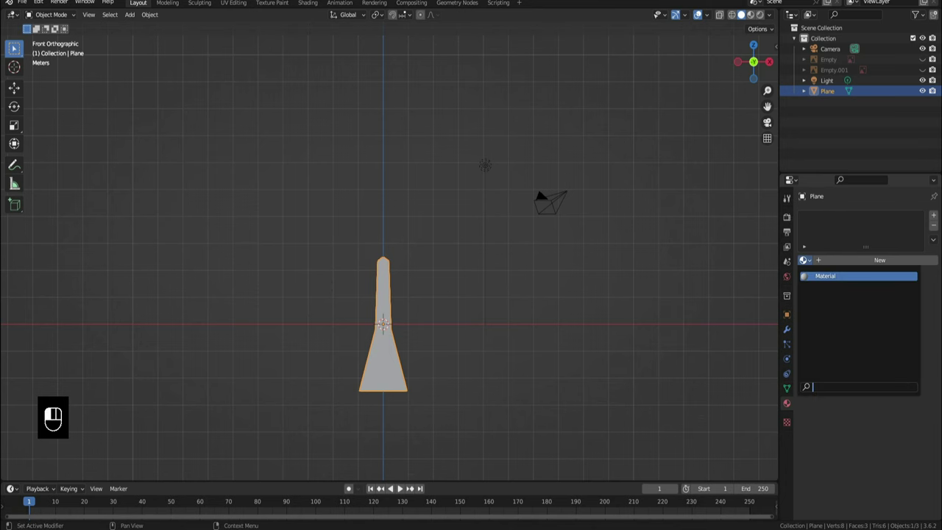
{"action": "left_click", "coordinate": [846, 276]}
- Switch to the Shading workspace and add an Image Texture node beside the Principled BSDF
{"action": "scroll", "coordinate": [388, 254], "scroll_direction": "up", "scroll_amount": 1}
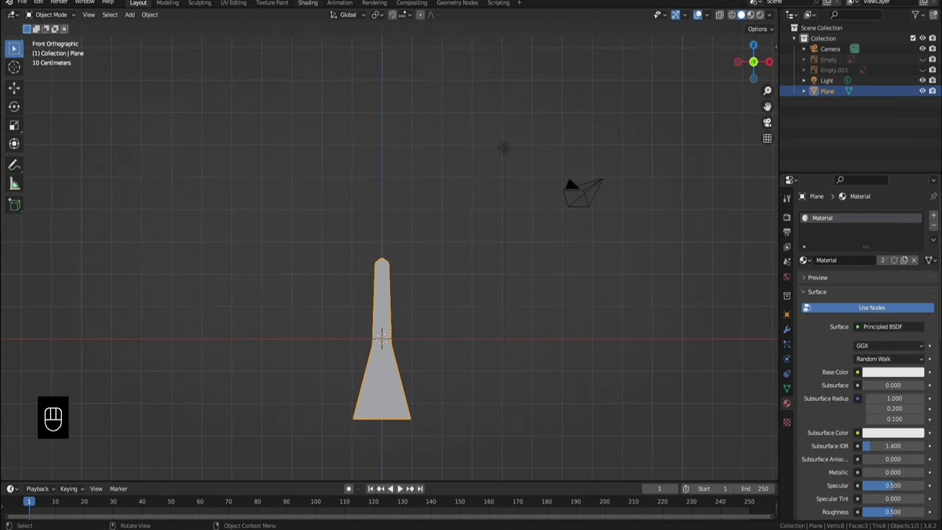
{"action": "left_click", "coordinate": [308, 3]}
{"action": "scroll", "coordinate": [462, 416], "scroll_direction": "down", "scroll_amount": 4}
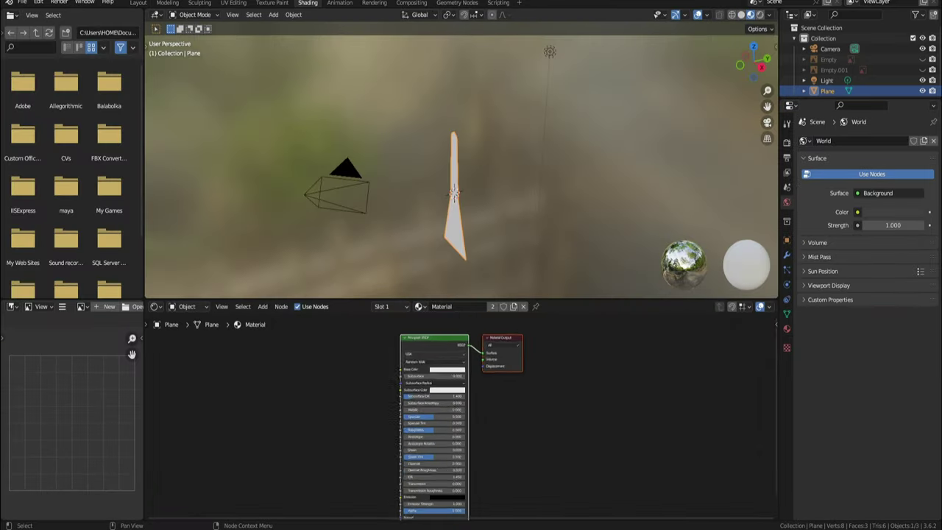
{"action": "key", "text": "shift+a"}
{"action": "type", "text": "im"}
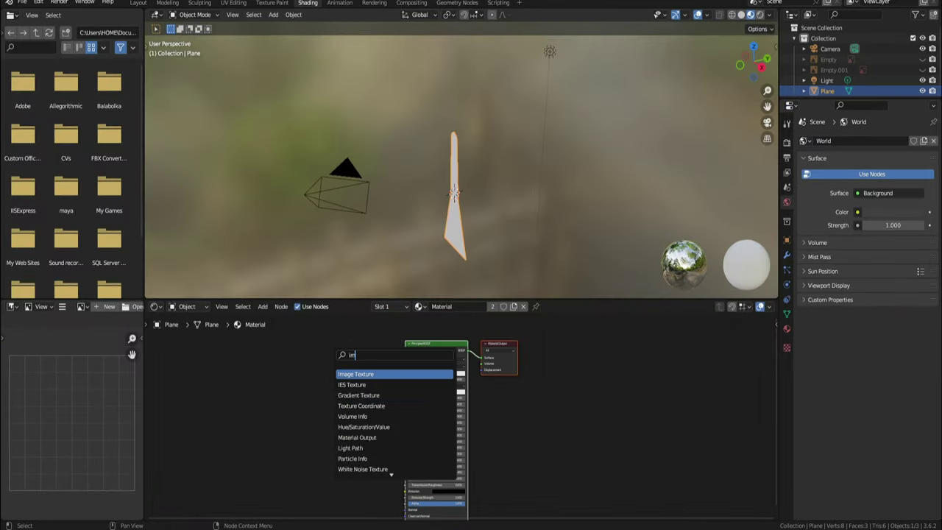
{"action": "type", "text": "age"}
{"action": "key", "text": "Return"}
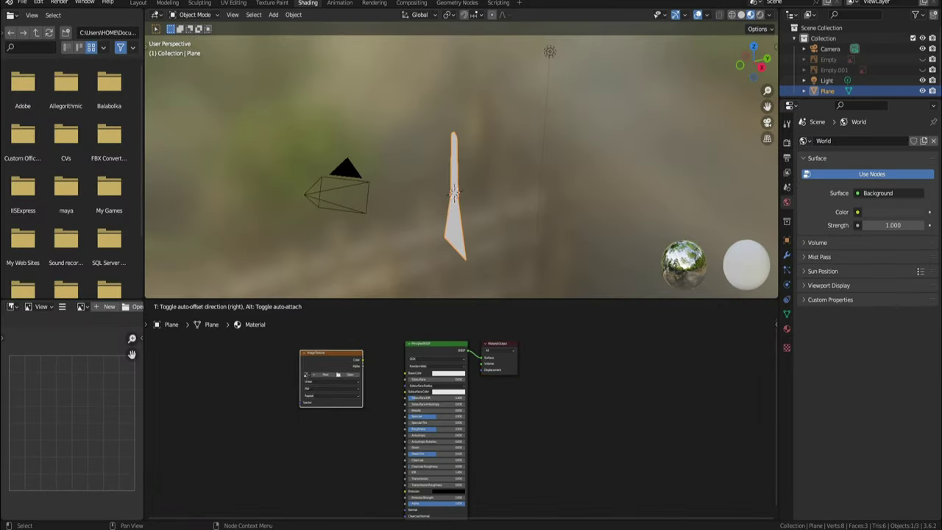
{"action": "left_click", "coordinate": [330, 356]}
- Duplicate the Image Texture node and place the copy below the original
{"action": "scroll", "coordinate": [330, 360], "scroll_direction": "down", "scroll_amount": 3}
{"action": "key", "text": "shift+d"}
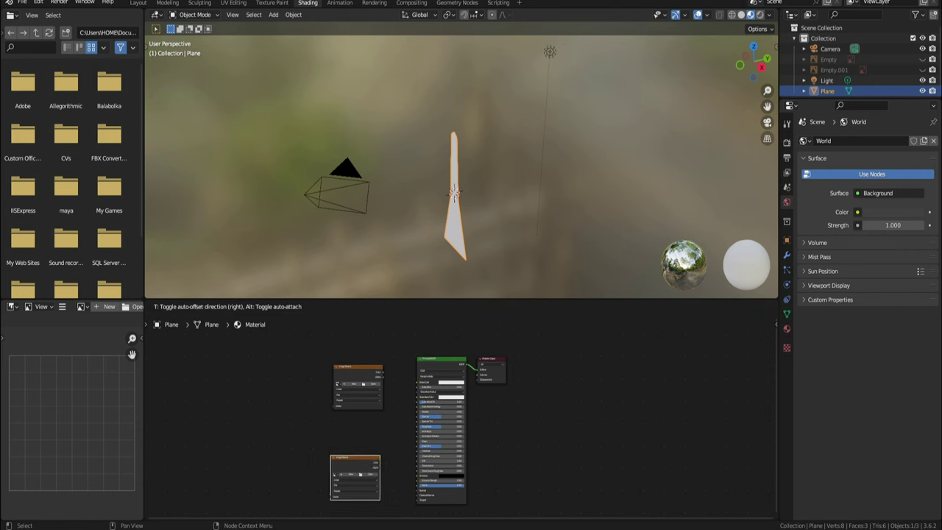
{"action": "left_click", "coordinate": [322, 453]}
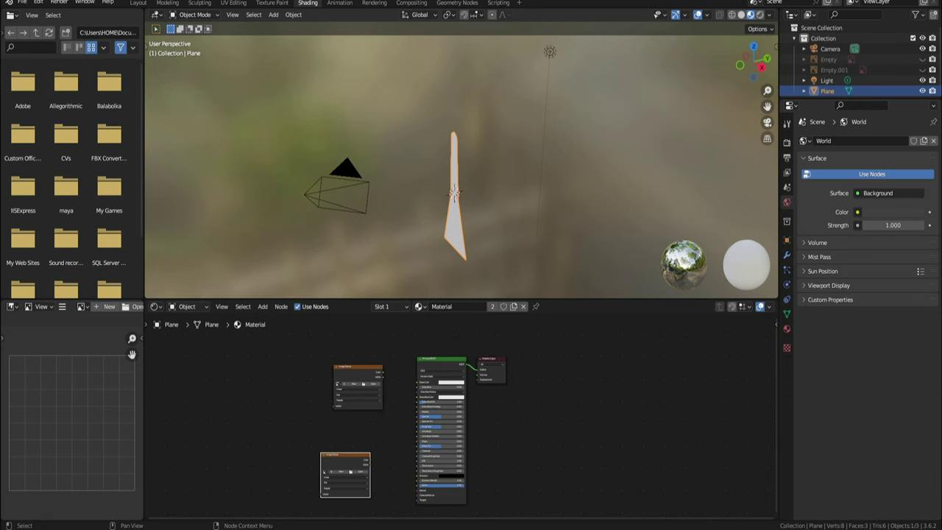
{"action": "key", "text": "g"}
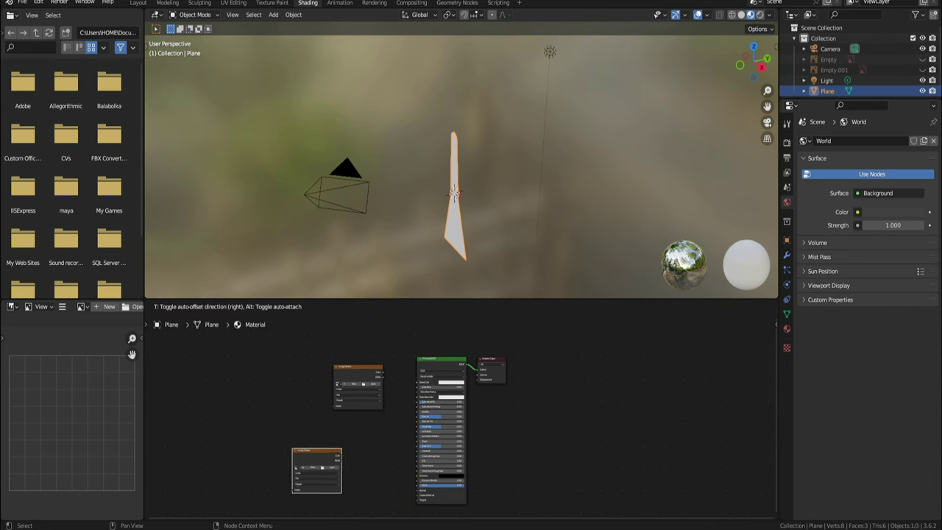
{"action": "left_click", "coordinate": [325, 471]}
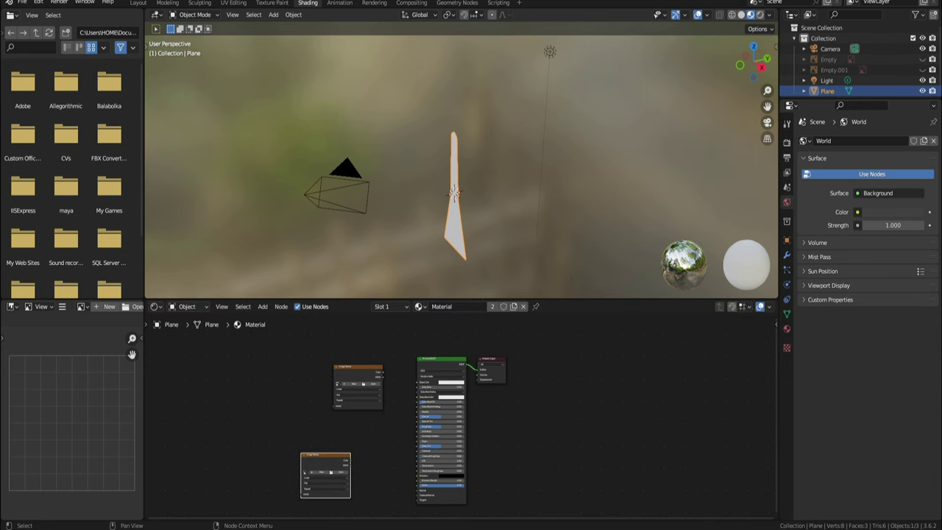
- Load tower real.png from the Desktop's tower folder into the upper Image Texture node and link its Color to Base Color
{"action": "scroll", "coordinate": [463, 427], "scroll_direction": "up", "scroll_amount": 3}
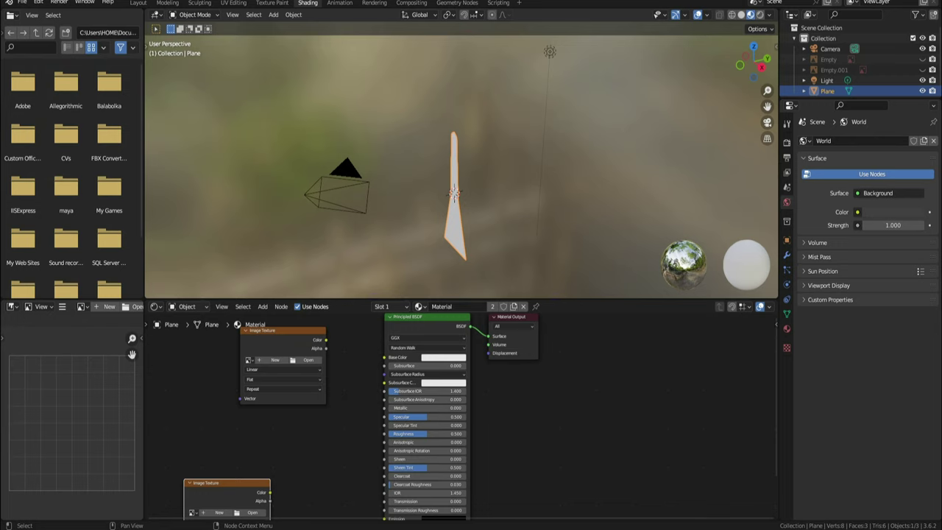
{"action": "left_click", "coordinate": [306, 360]}
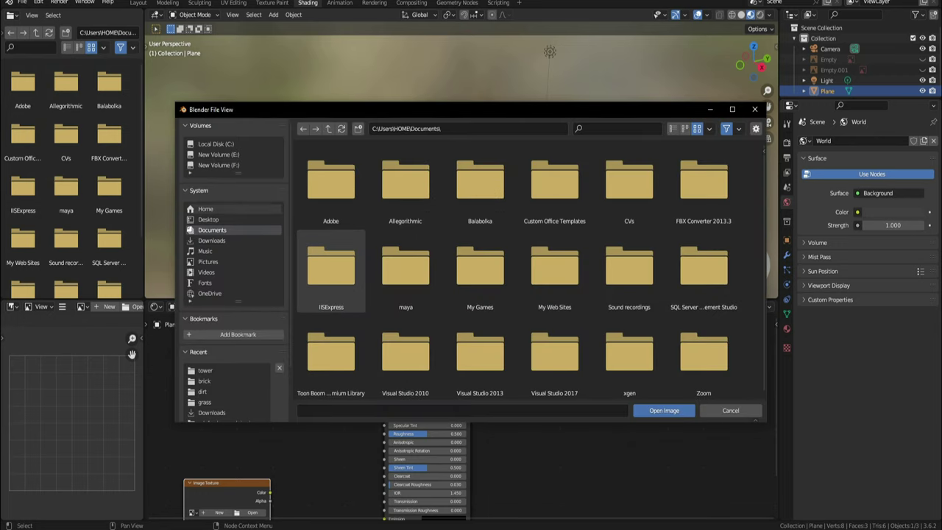
{"action": "left_click", "coordinate": [208, 219]}
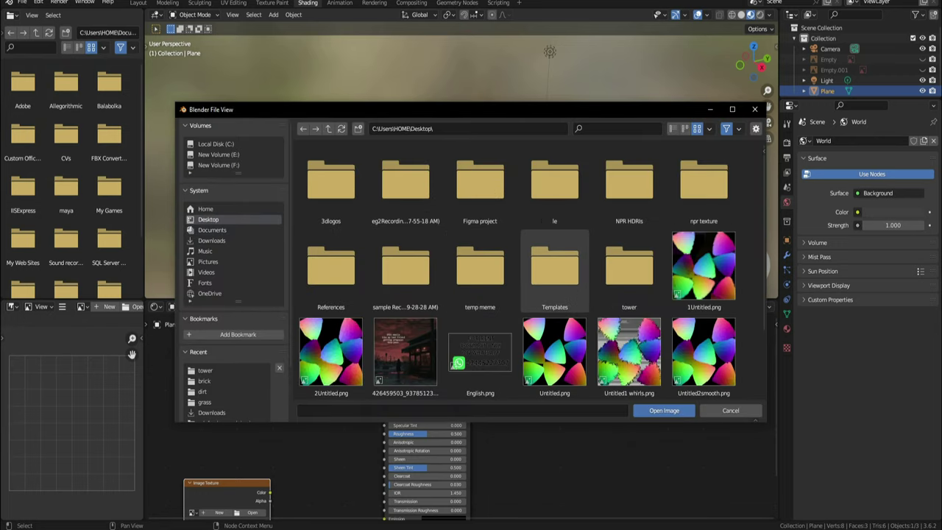
{"action": "double_click", "coordinate": [629, 265]}
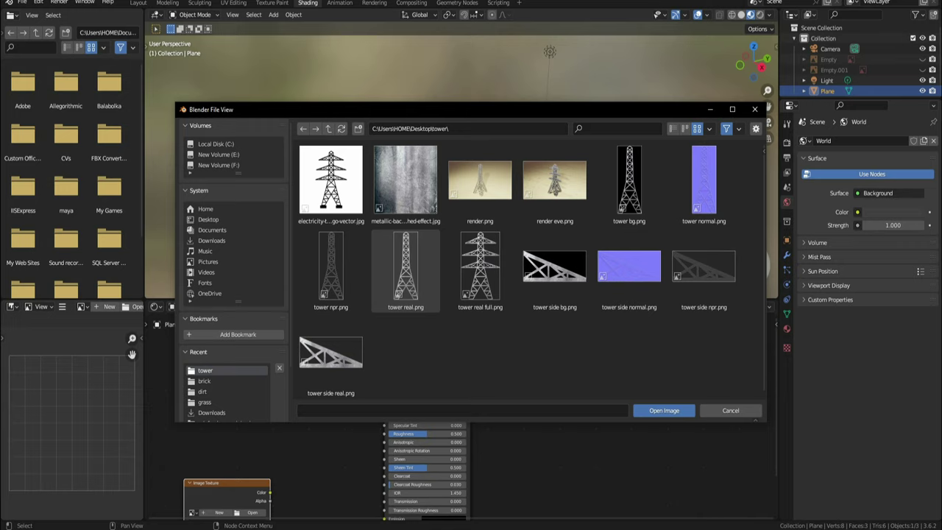
{"action": "double_click", "coordinate": [405, 269]}
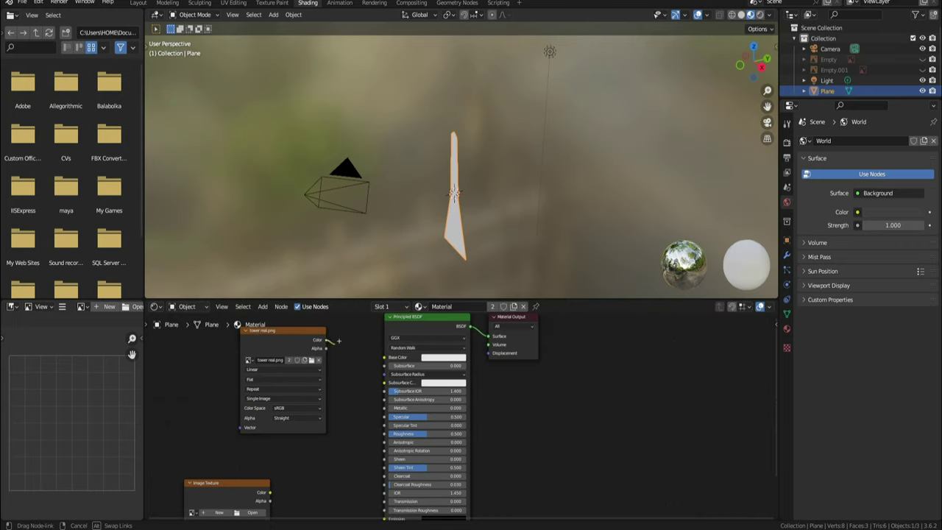
{"action": "left_click_drag", "start_coordinate": [326, 339], "coordinate": [384, 357]}
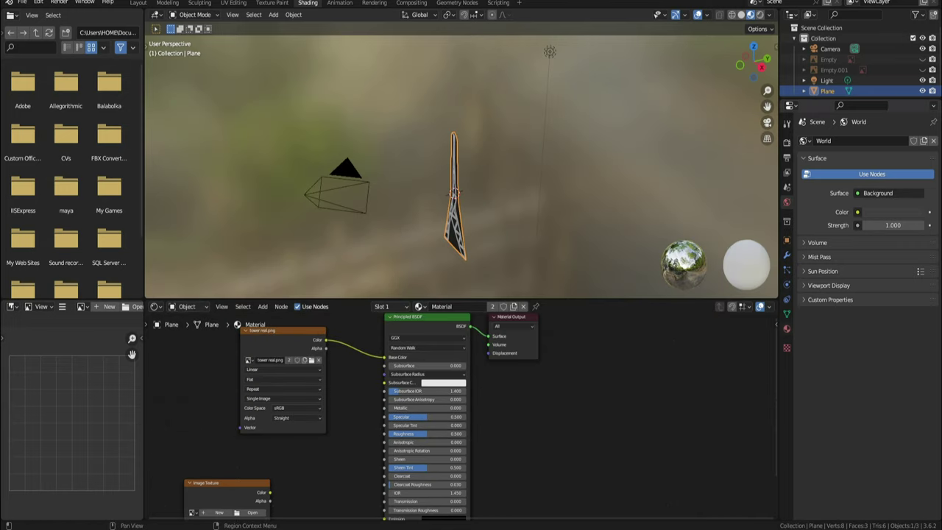
- Set the material's Blend Mode to Alpha Clip and its Shadow Mode to Alpha Hashed
{"action": "left_click", "coordinate": [787, 329]}
{"action": "scroll", "coordinate": [860, 316], "scroll_direction": "down", "scroll_amount": 10}
{"action": "scroll", "coordinate": [868, 368], "scroll_direction": "down", "scroll_amount": 2}
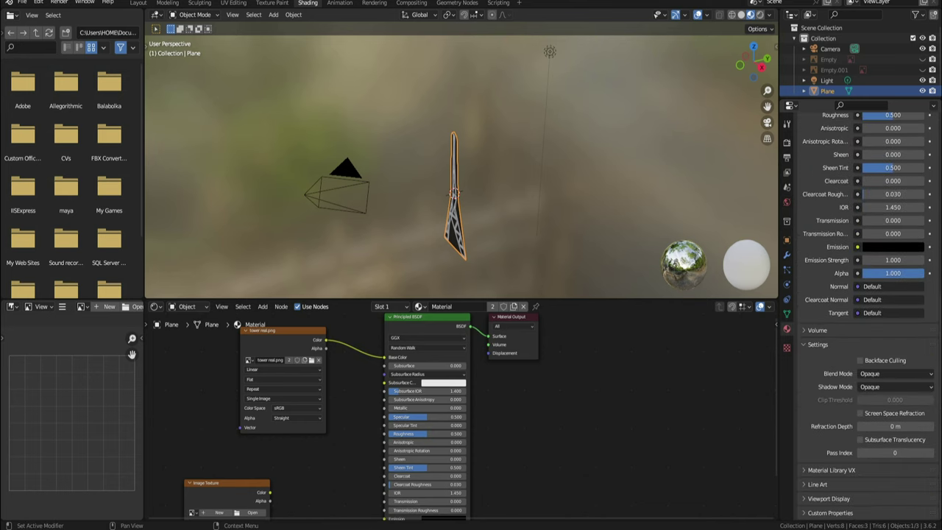
{"action": "left_click", "coordinate": [895, 373]}
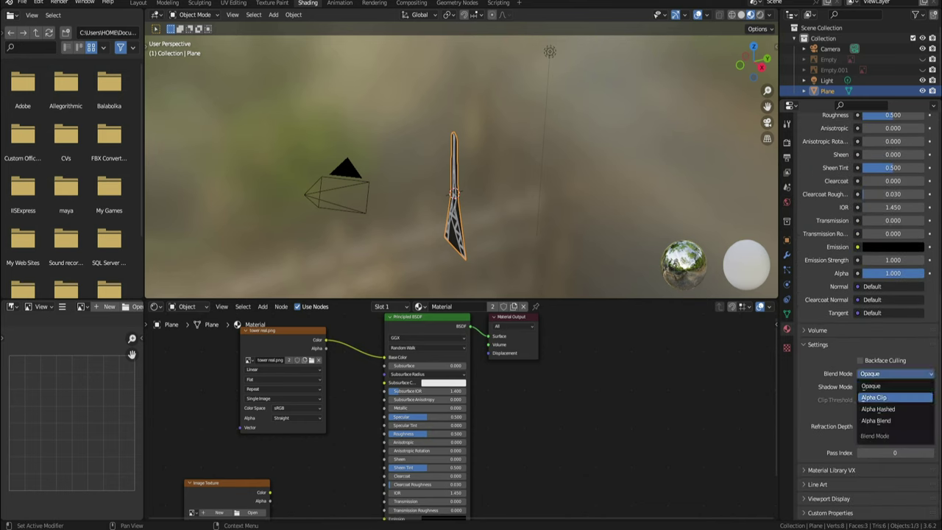
{"action": "left_click", "coordinate": [874, 398]}
{"action": "left_click", "coordinate": [895, 386]}
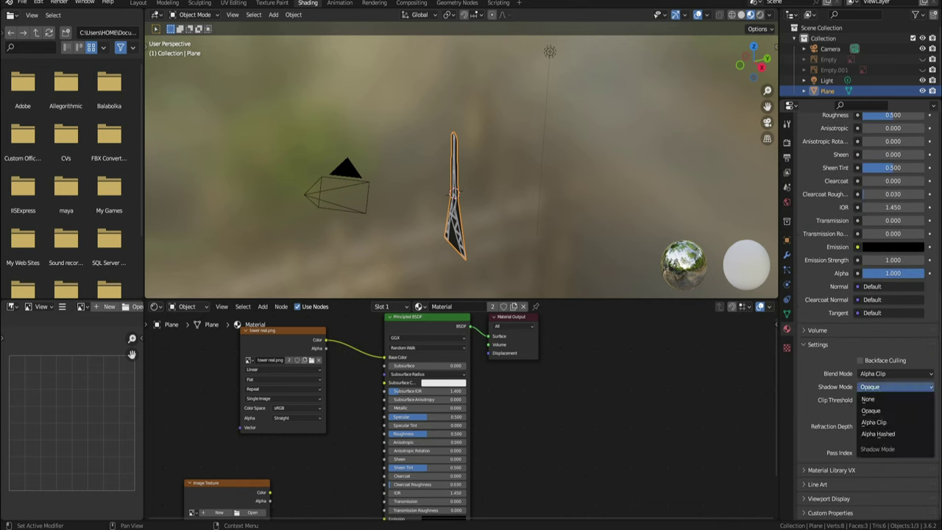
{"action": "left_click", "coordinate": [878, 434]}
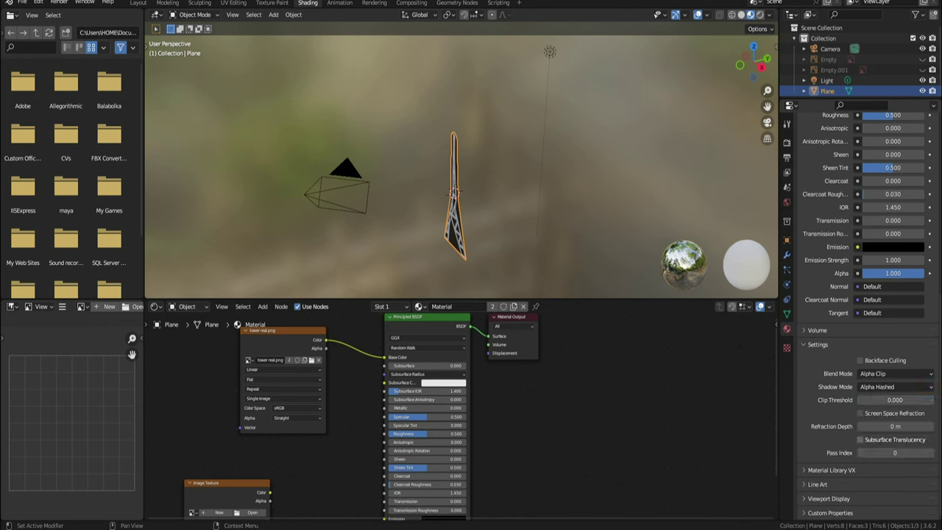
- Link the Alpha output of the tower real.png texture node to the Principled BSDF's Alpha input
{"action": "scroll", "coordinate": [461, 415], "scroll_direction": "down", "scroll_amount": 2}
{"action": "left_click_drag", "start_coordinate": [331, 352], "coordinate": [315, 348]}
{"action": "scroll", "coordinate": [462, 415], "scroll_direction": "down", "scroll_amount": 1}
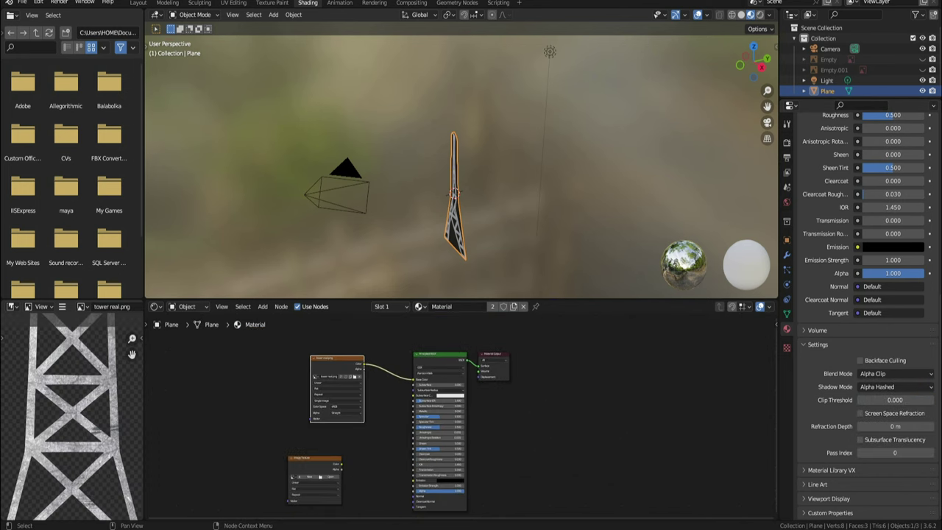
{"action": "left_click_drag", "start_coordinate": [361, 369], "coordinate": [413, 490]}
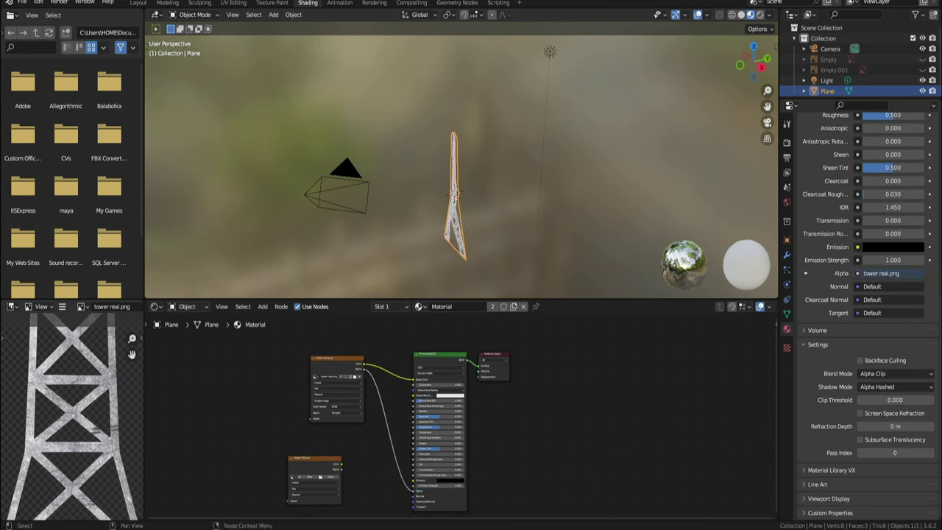
- Load tower normal.png from the Desktop's tower folder into the lower Image Texture node
{"action": "left_click", "coordinate": [312, 465]}
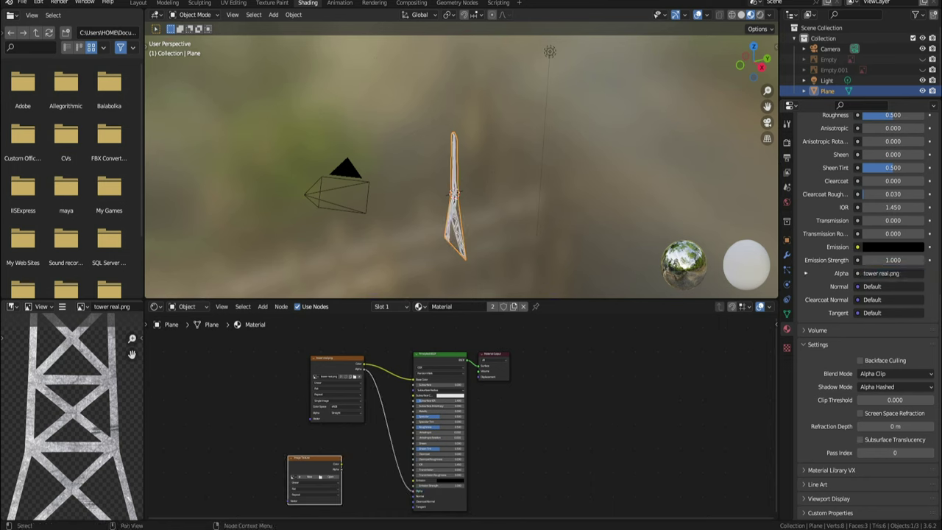
{"action": "left_click", "coordinate": [329, 476]}
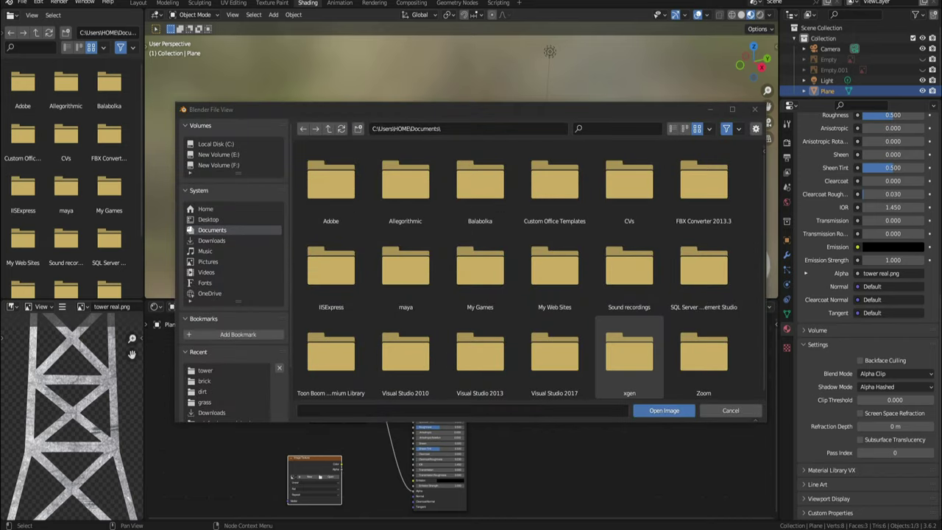
{"action": "left_click", "coordinate": [208, 220]}
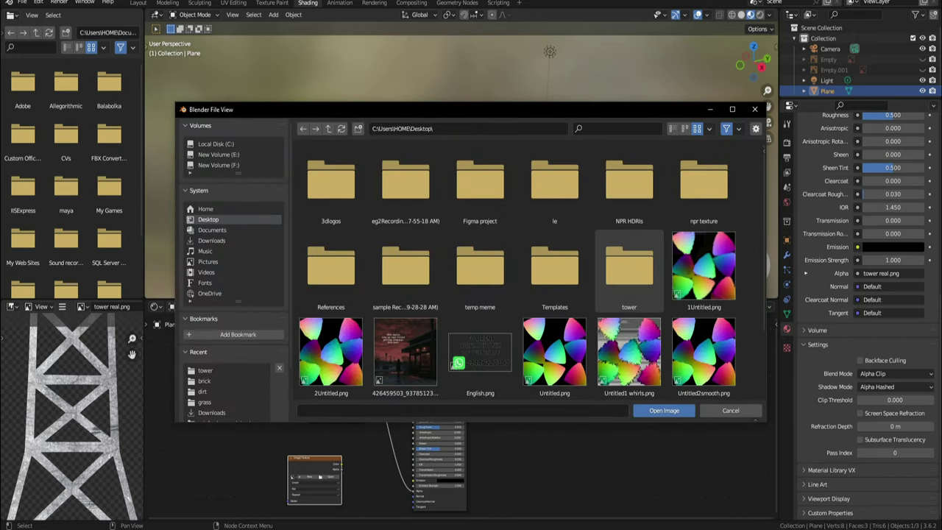
{"action": "double_click", "coordinate": [629, 269]}
{"action": "double_click", "coordinate": [703, 184]}
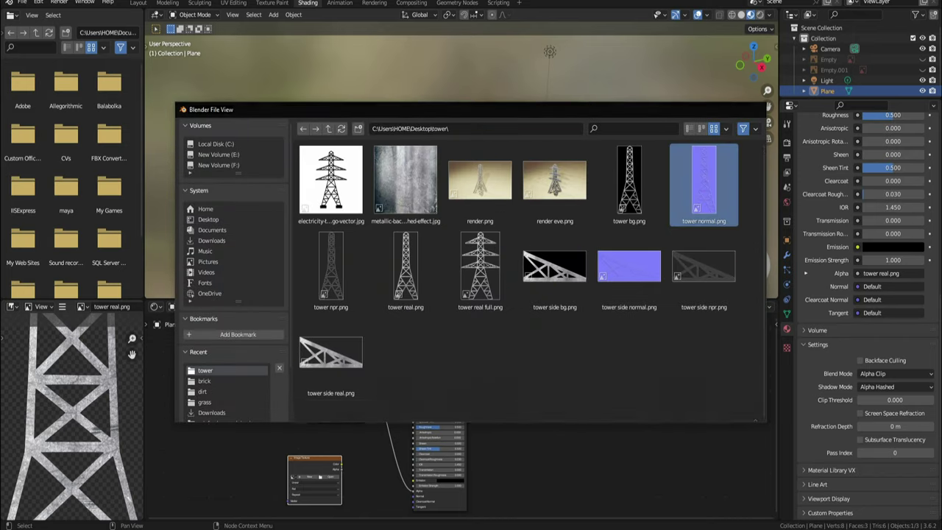
- Add a Normal Map node and wire tower normal.png's Color through it into the Principled BSDF's Normal input
{"action": "key", "text": "shift+a"}
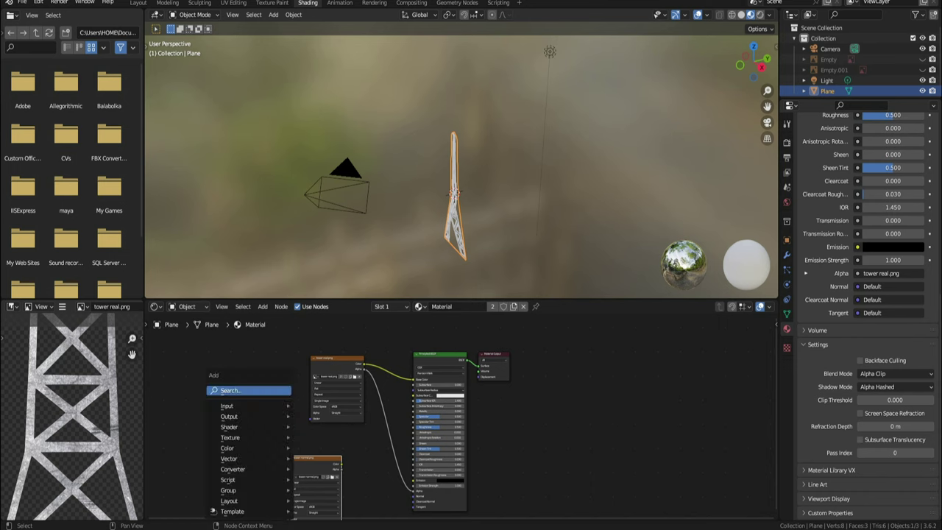
{"action": "type", "text": "normal"}
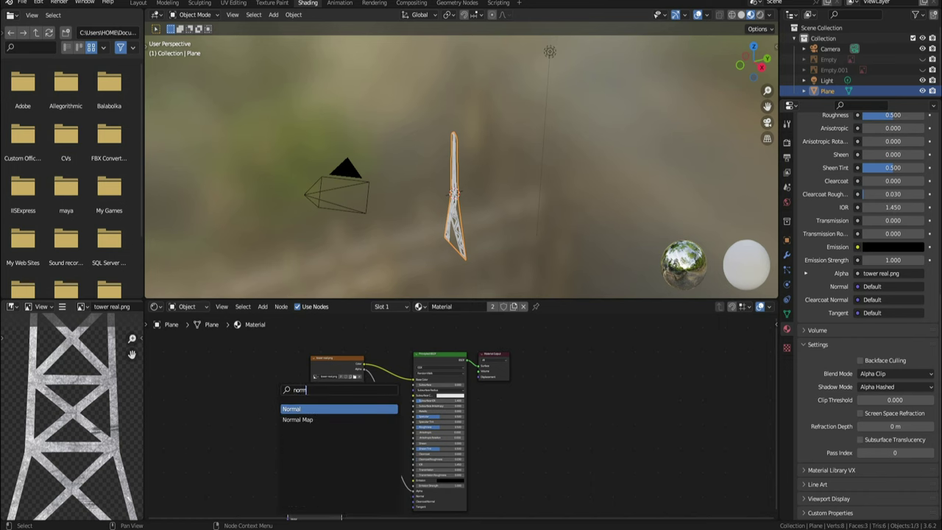
{"action": "key", "text": "Down"}
{"action": "key", "text": "Return"}
{"action": "left_click", "coordinate": [366, 489]}
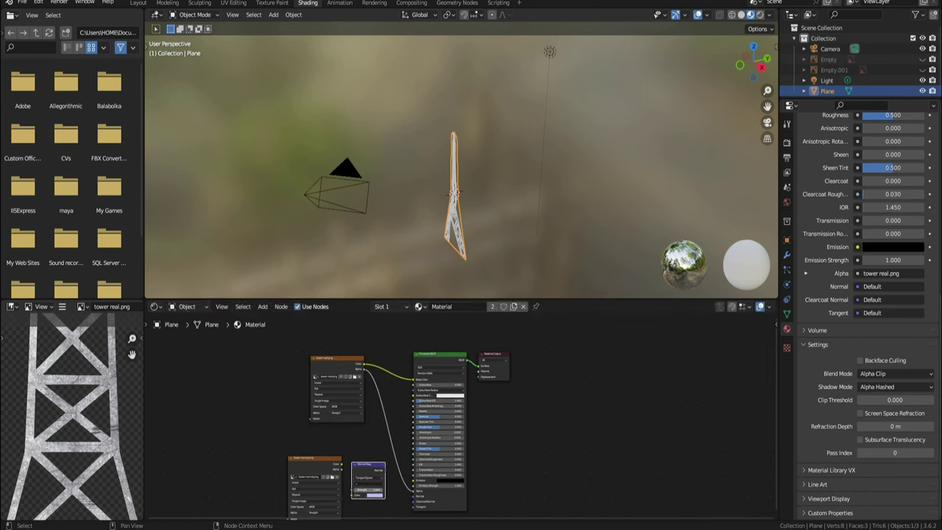
{"action": "left_click_drag", "start_coordinate": [316, 458], "coordinate": [252, 459]}
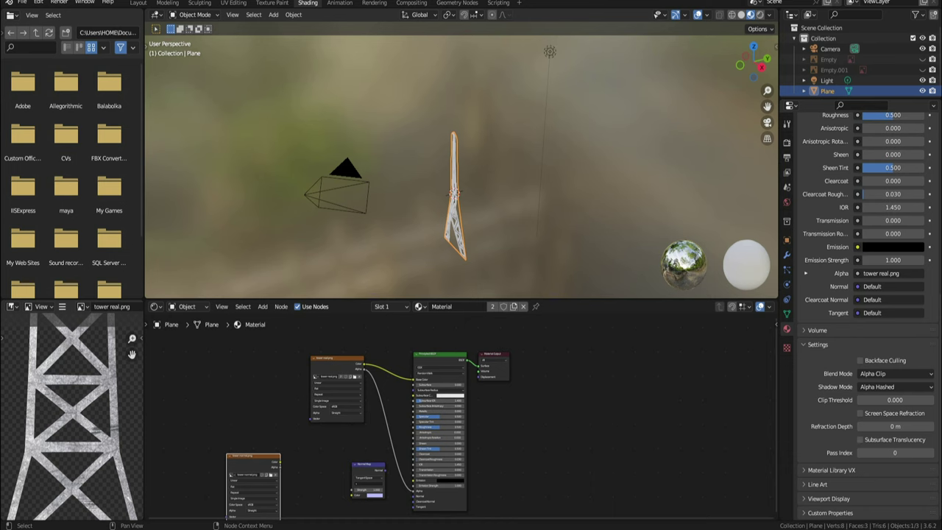
{"action": "left_click_drag", "start_coordinate": [367, 471], "coordinate": [341, 471]}
{"action": "mouse_move", "coordinate": [278, 461]}
{"action": "left_mouse_down"}
{"action": "mouse_move", "coordinate": [326, 495]}
{"action": "mouse_move", "coordinate": [413, 496]}
{"action": "left_mouse_up"}
- In the UV Editing workspace, UV-map all faces of the plane with Project from View in the front view
{"action": "key", "text": "KP_1"}
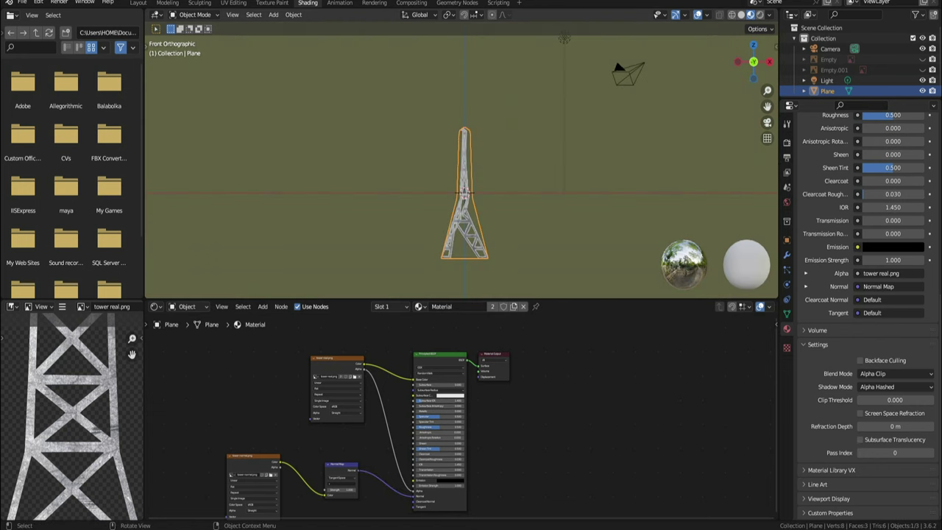
{"action": "scroll", "coordinate": [463, 167], "scroll_direction": "up", "scroll_amount": 4}
{"action": "scroll", "coordinate": [463, 168], "scroll_direction": "down", "scroll_amount": 3}
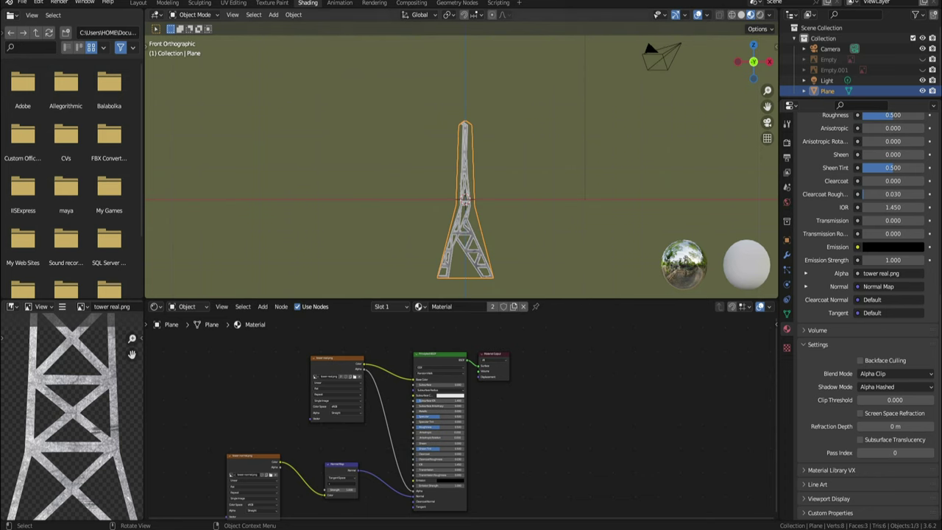
{"action": "left_click", "coordinate": [233, 3]}
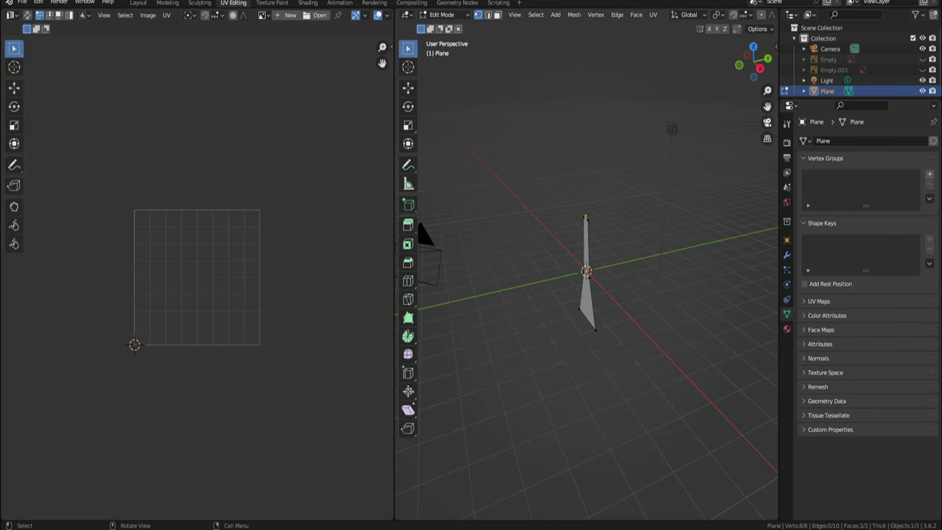
{"action": "key", "text": "KP_1"}
{"action": "key", "text": "a"}
{"action": "key", "text": "KP_Decimal"}
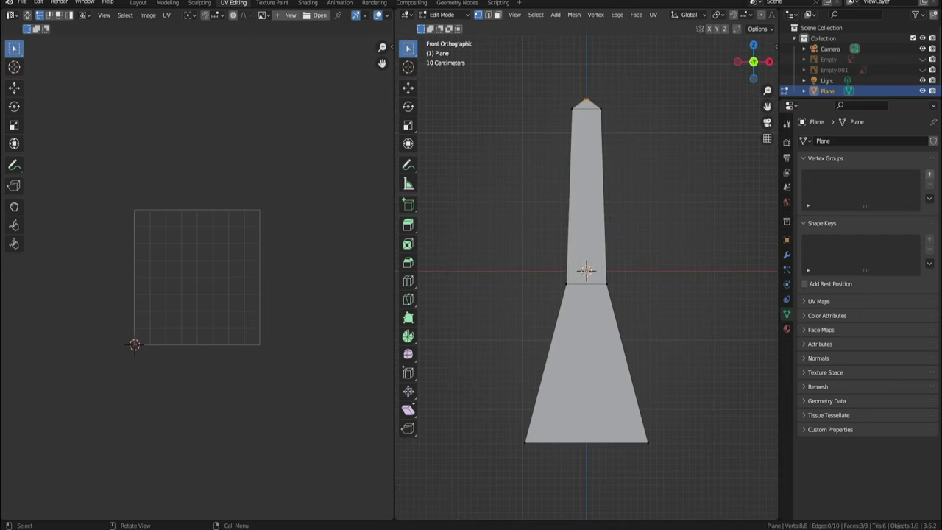
{"action": "key", "text": "Home"}
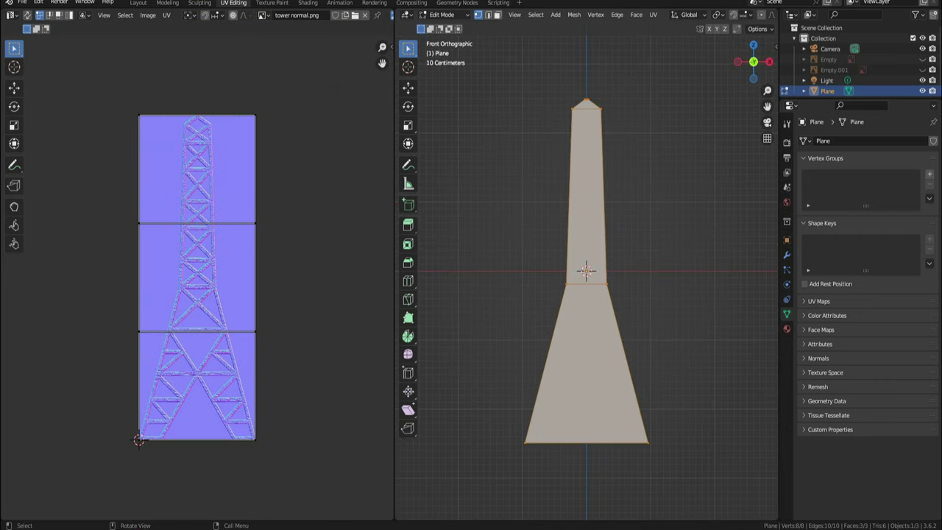
{"action": "key", "text": "u"}
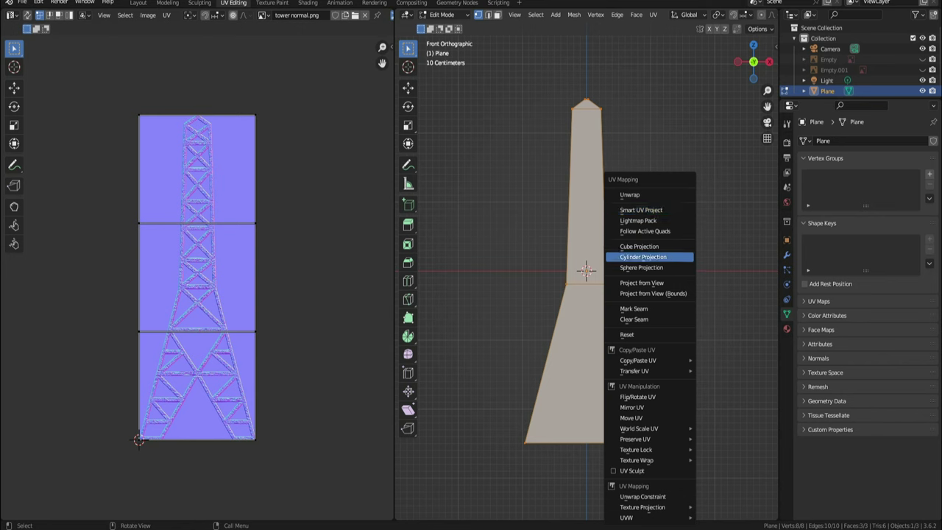
{"action": "left_click", "coordinate": [641, 283]}
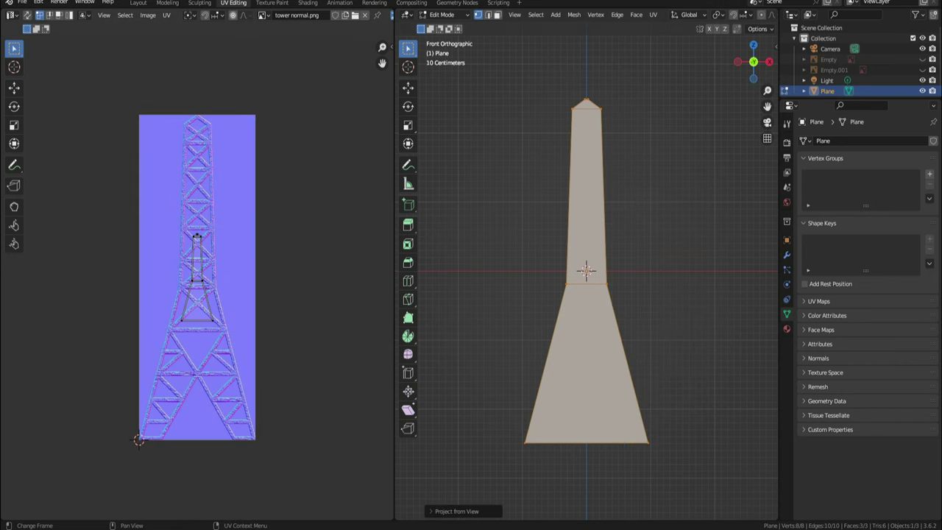
- Scale the whole UV island by about 3.73 so its outline fits the tower in the texture image
{"action": "left_click_drag", "start_coordinate": [130, 177], "coordinate": [233, 364]}
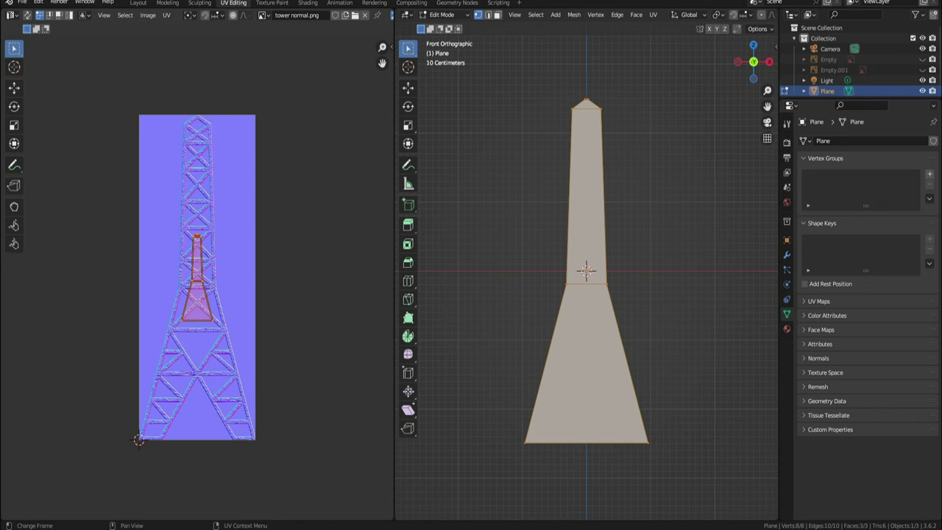
{"action": "key", "text": "s"}
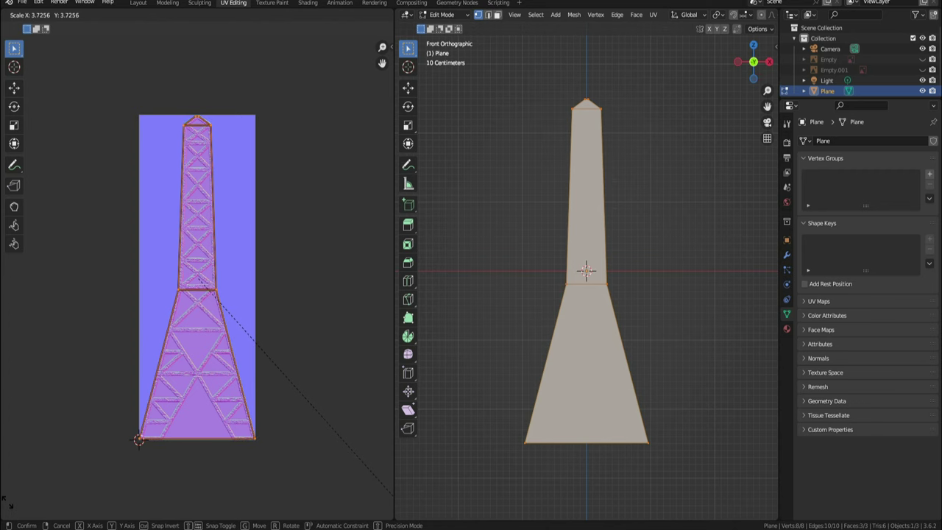
{"action": "left_click", "coordinate": [6, 502]}
- Return to the Layout workspace and display the tower in Rendered viewport shading
{"action": "left_click", "coordinate": [138, 3]}
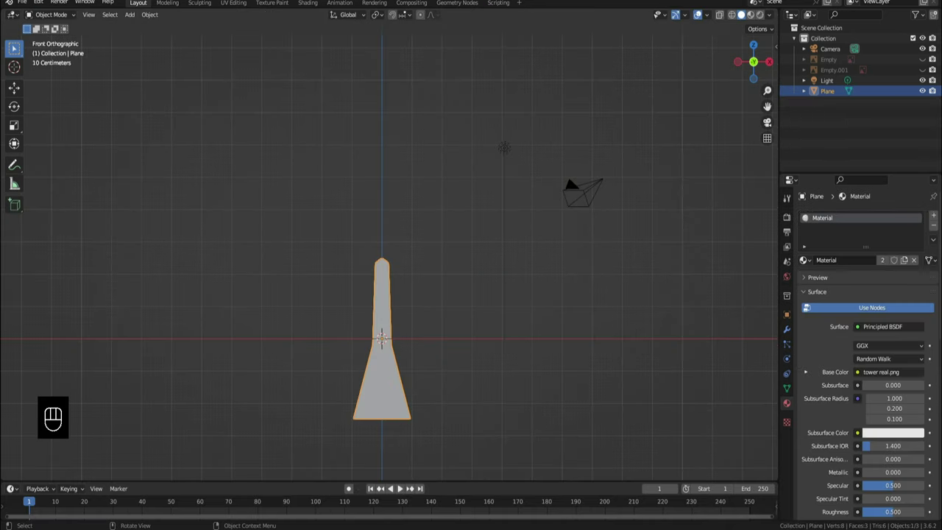
{"action": "key", "text": "z"}
{"action": "left_click", "coordinate": [463, 312]}
{"action": "scroll", "coordinate": [464, 312], "scroll_direction": "up", "scroll_amount": 4}
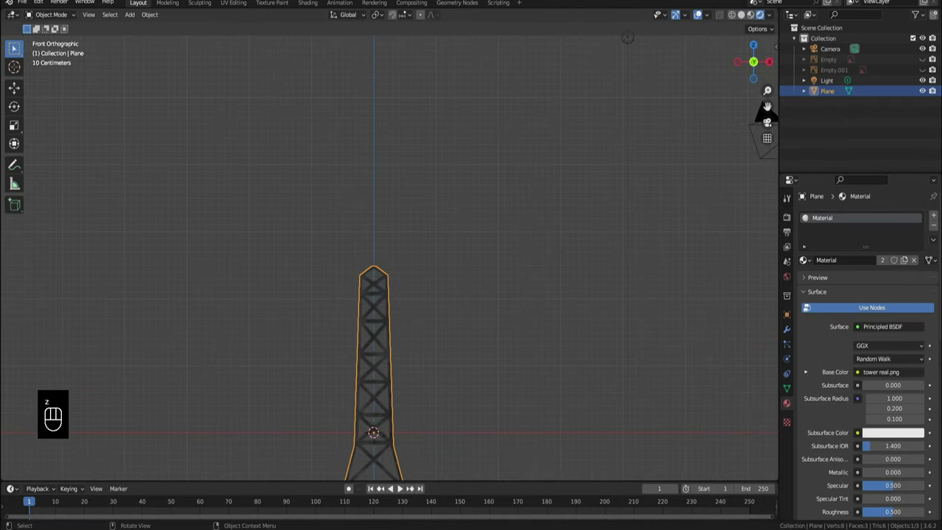
- Change the scene's light to a Sun with a strength of 7
{"action": "left_click", "coordinate": [827, 80]}
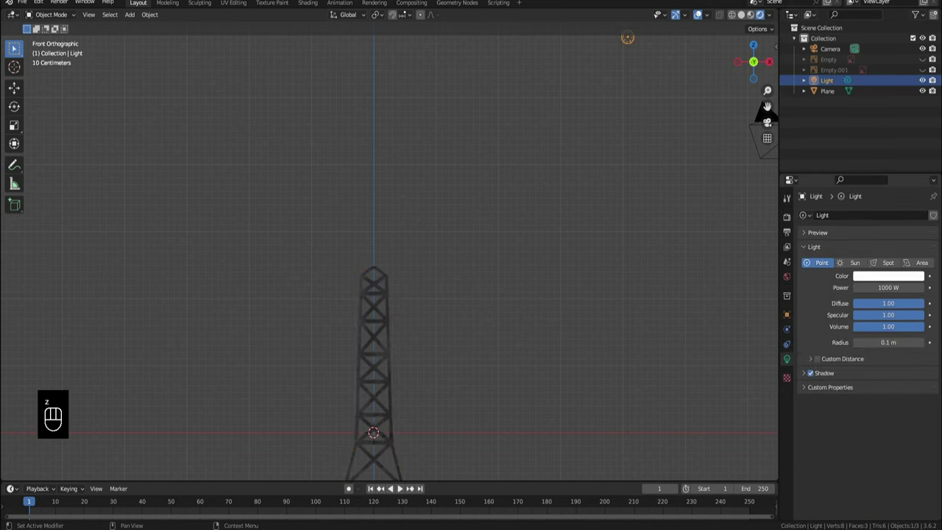
{"action": "left_click", "coordinate": [854, 263]}
{"action": "left_click", "coordinate": [888, 288]}
{"action": "type", "text": "7"}
{"action": "key", "text": "Return"}
{"action": "scroll", "coordinate": [389, 258], "scroll_direction": "down", "scroll_amount": 1}
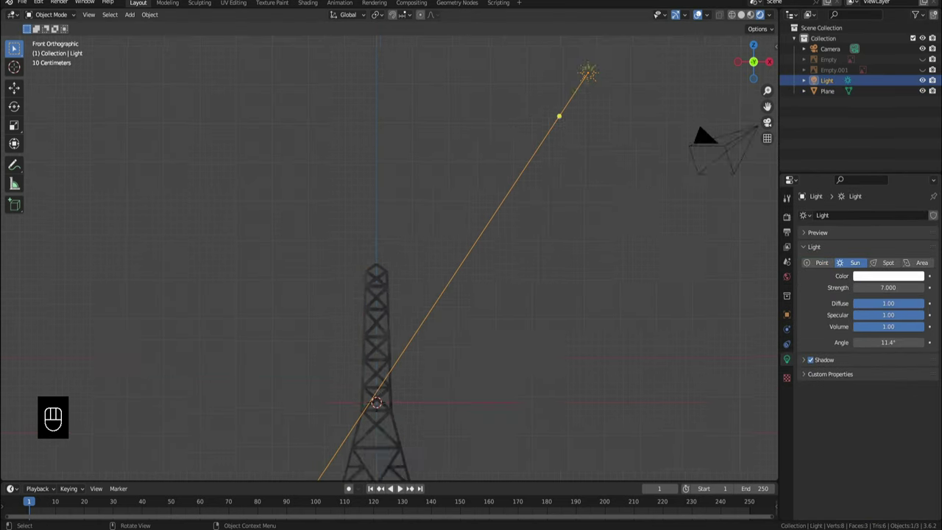
- Rotate the sun light about the vertical axis until its beam looks nearly vertical in the front view and lights the tower's front
{"action": "key", "text": "KP_7"}
{"action": "key", "text": "r"}
{"action": "left_click", "coordinate": [617, 475]}
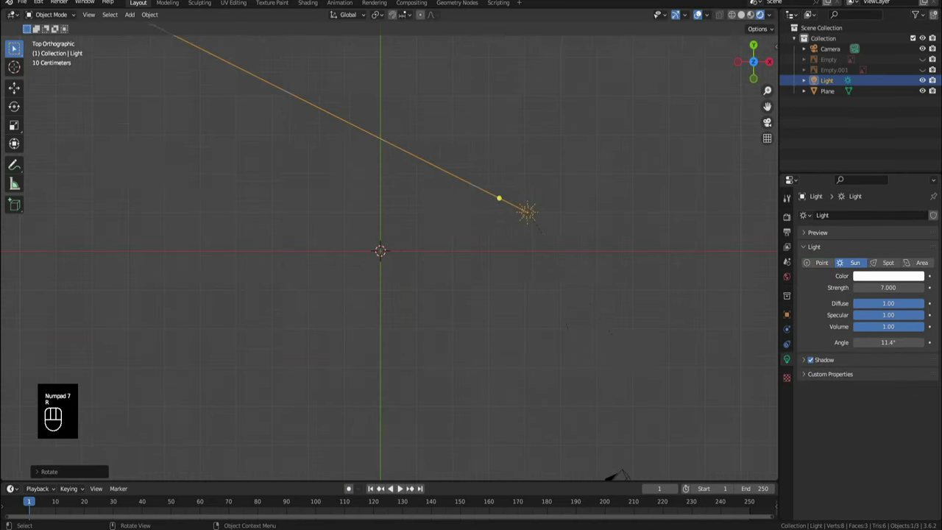
{"action": "left_click", "coordinate": [753, 78]}
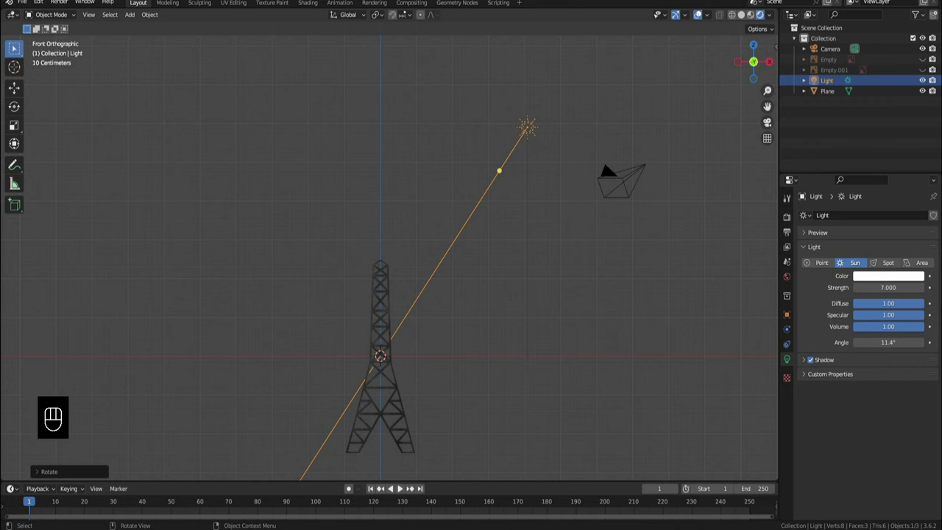
{"action": "key", "text": "r"}
{"action": "key", "text": "z"}
{"action": "left_click", "coordinate": [650, 145]}
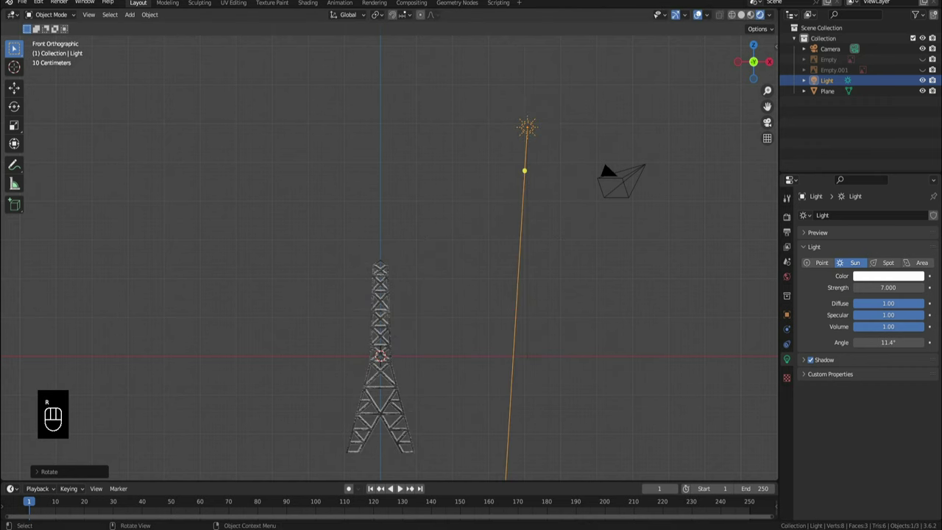
{"action": "key", "text": "shift"}
{"action": "scroll", "coordinate": [389, 253], "scroll_direction": "down", "scroll_amount": 4}
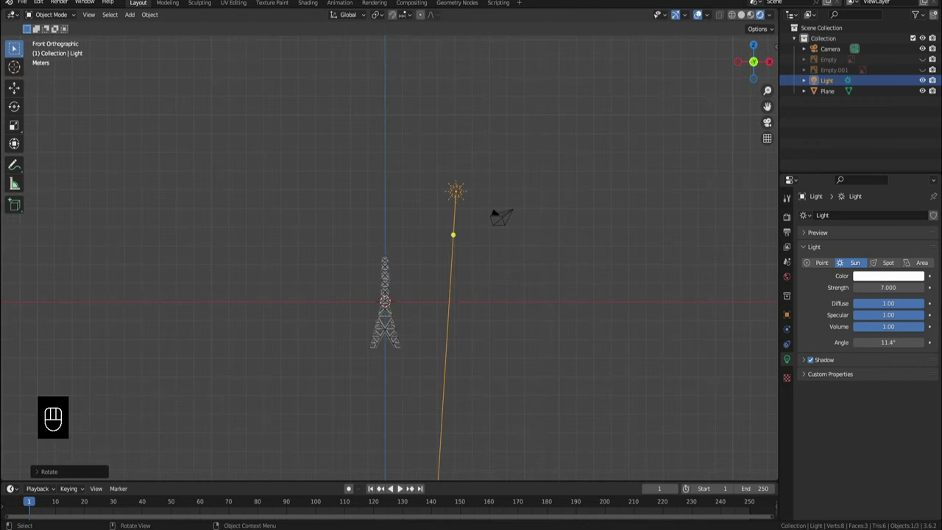
{"action": "scroll", "coordinate": [389, 253], "scroll_direction": "up", "scroll_amount": 6}
{"action": "scroll", "coordinate": [389, 253], "scroll_direction": "down", "scroll_amount": 1}
{"action": "scroll", "coordinate": [390, 253], "scroll_direction": "down", "scroll_amount": 3}
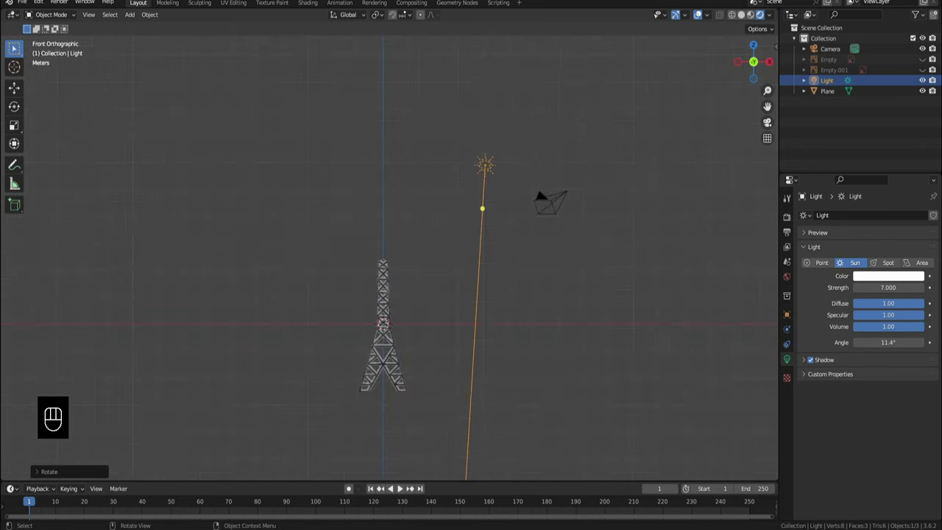
- Move the tower plane's mesh about 1 m along Y and rotate it -45 degrees about Z in Edit Mode
{"action": "middle_click_drag", "start_coordinate": [389, 253], "coordinate": [353, 267]}
{"action": "scroll", "coordinate": [353, 266], "scroll_direction": "up", "scroll_amount": 1}
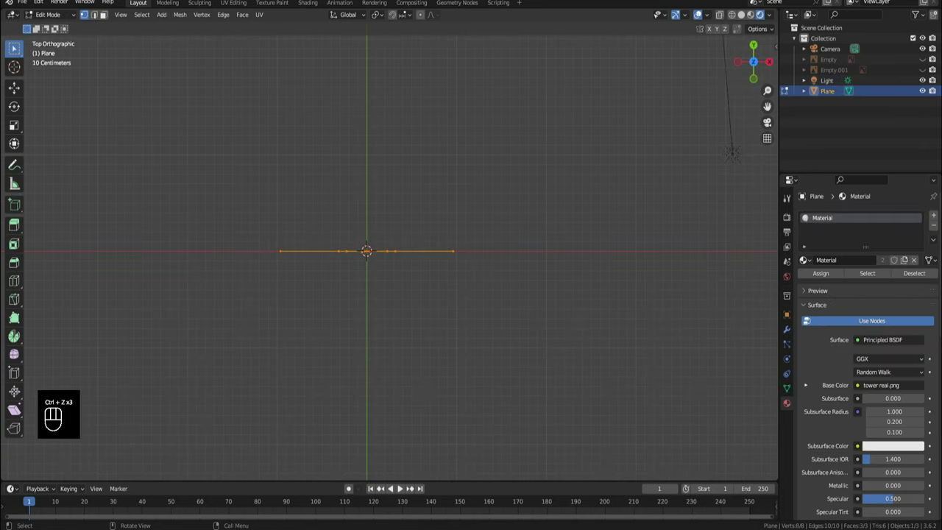
{"action": "key", "text": "g"}
{"action": "key", "text": "Return"}
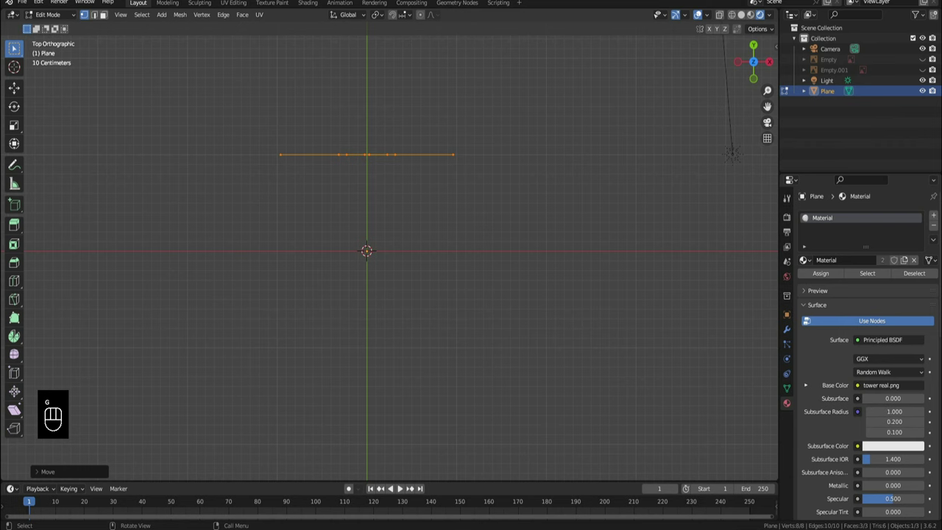
{"action": "type", "text": "r"}
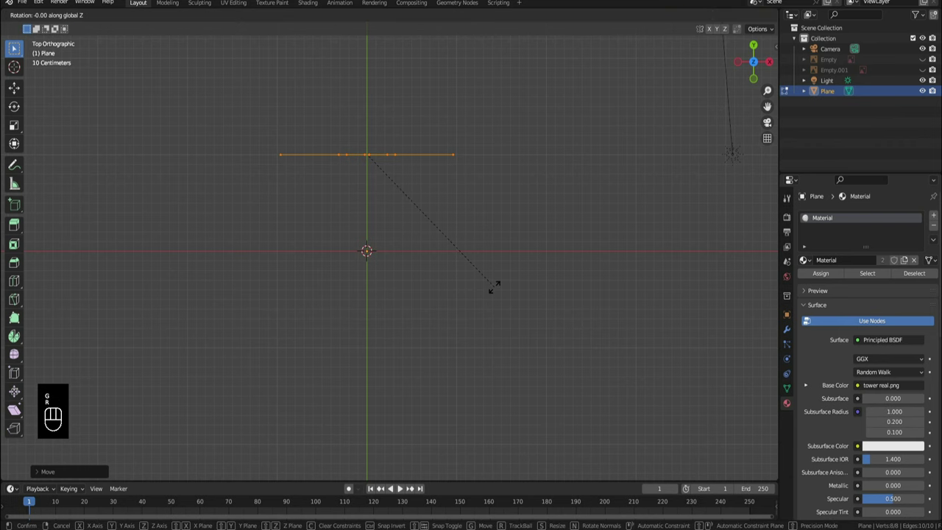
{"action": "type", "text": "-45"}
{"action": "key", "text": "Return"}
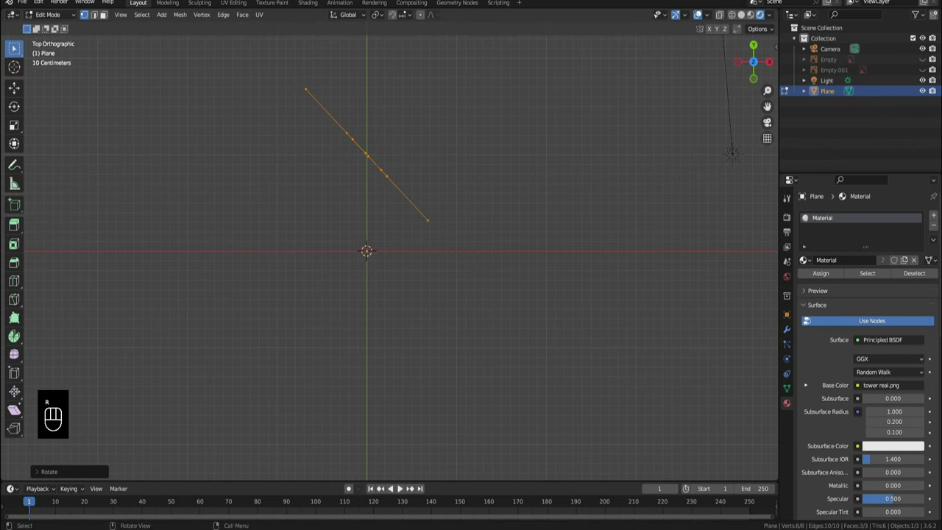
- Move the rotated tower mesh 1 m along the X axis, away from the object's origin
{"action": "key", "text": "g"}
{"action": "key", "text": "x"}
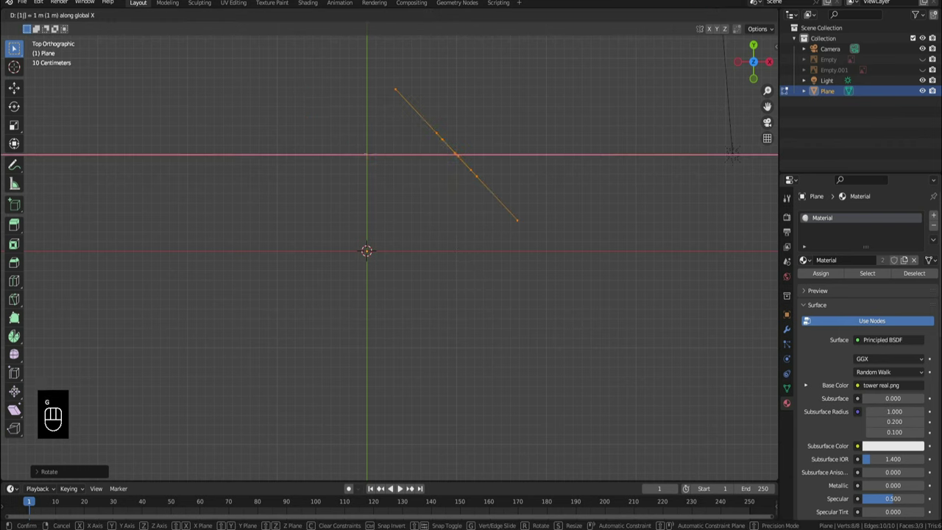
{"action": "key", "text": "Return"}
{"action": "middle_click_drag", "start_coordinate": [470, 295], "coordinate": [412, 234]}
{"action": "middle_click_drag", "start_coordinate": [485, 214], "coordinate": [508, 221]}
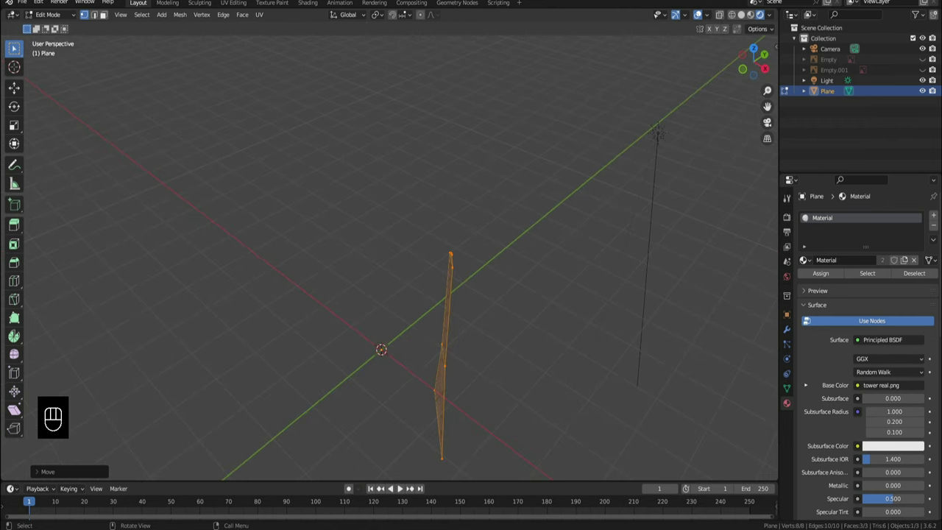
- Add a Mirror modifier on the X axis to the tower plane in Object Mode
{"action": "key", "text": "Tab"}
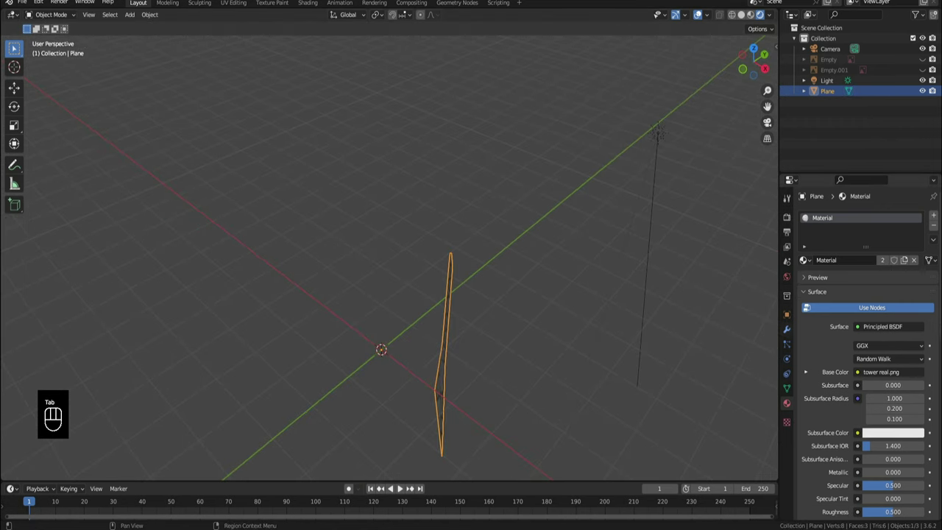
{"action": "left_click", "coordinate": [786, 329]}
{"action": "left_click", "coordinate": [817, 215]}
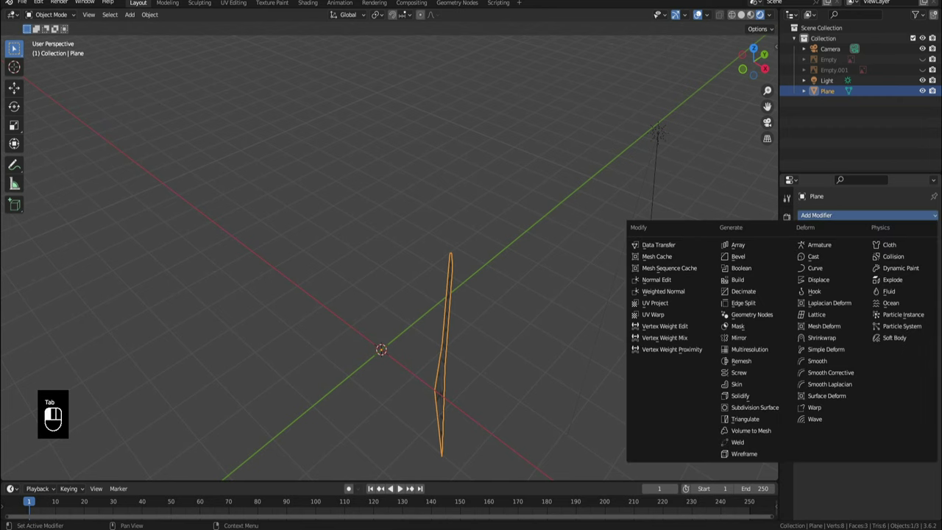
{"action": "left_click", "coordinate": [738, 337]}
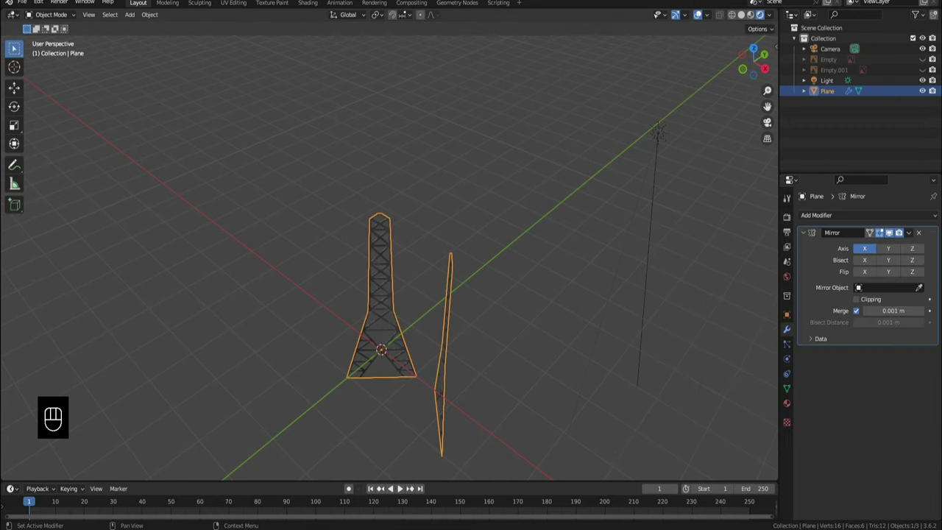
- Set the tower plane's Mirror modifier to mirror across both the X and Z axes, without Y
{"action": "left_click", "coordinate": [888, 248]}
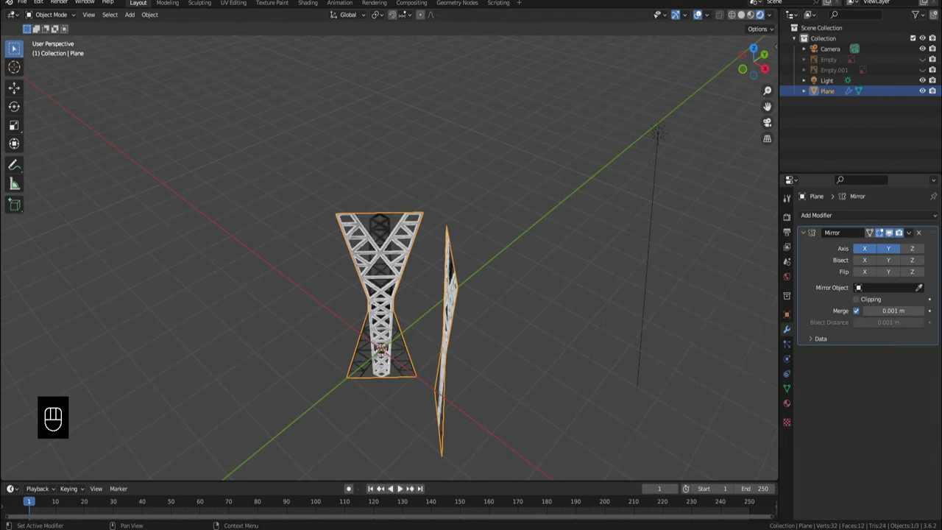
{"action": "left_click", "coordinate": [888, 248]}
{"action": "left_click", "coordinate": [911, 248]}
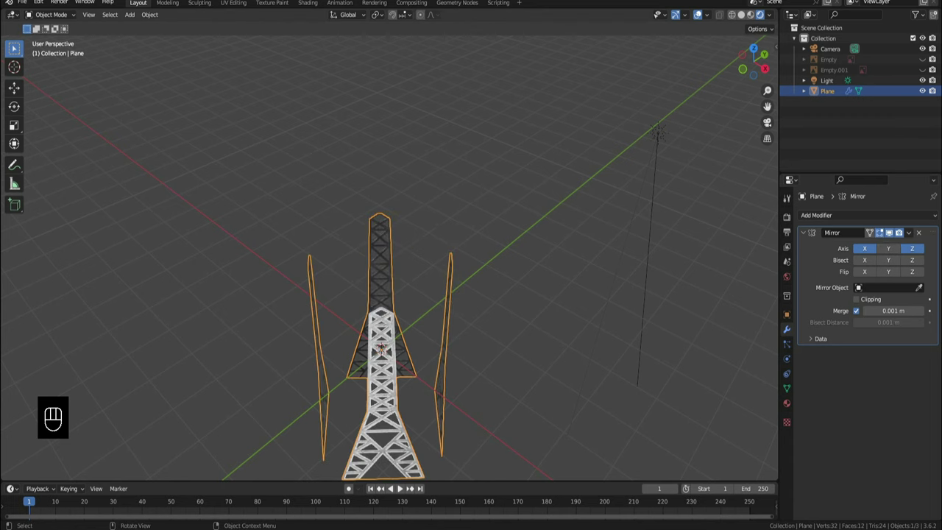
- Enable Clipping on the Mirror modifier and move the whole mesh along X in Edit Mode until its inner corner reaches the Y axis line
{"action": "key", "text": "KP_7"}
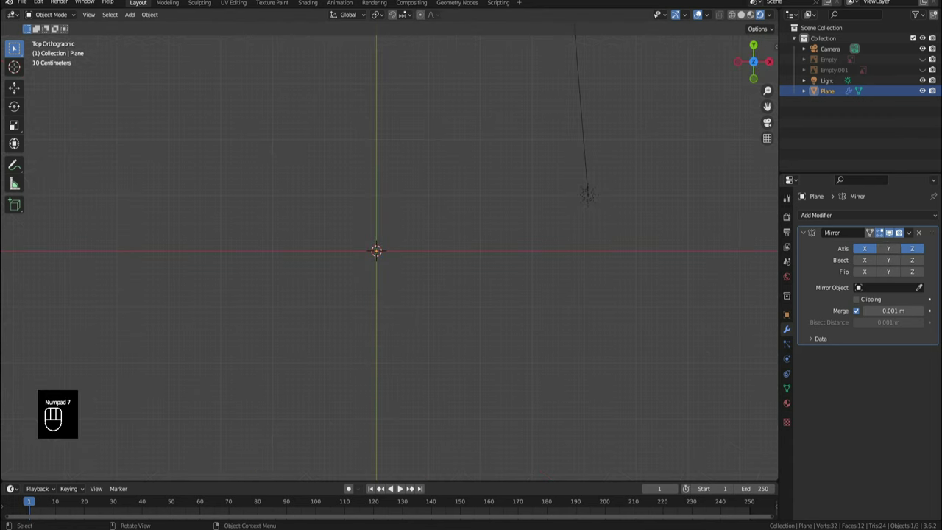
{"action": "key", "text": "Tab"}
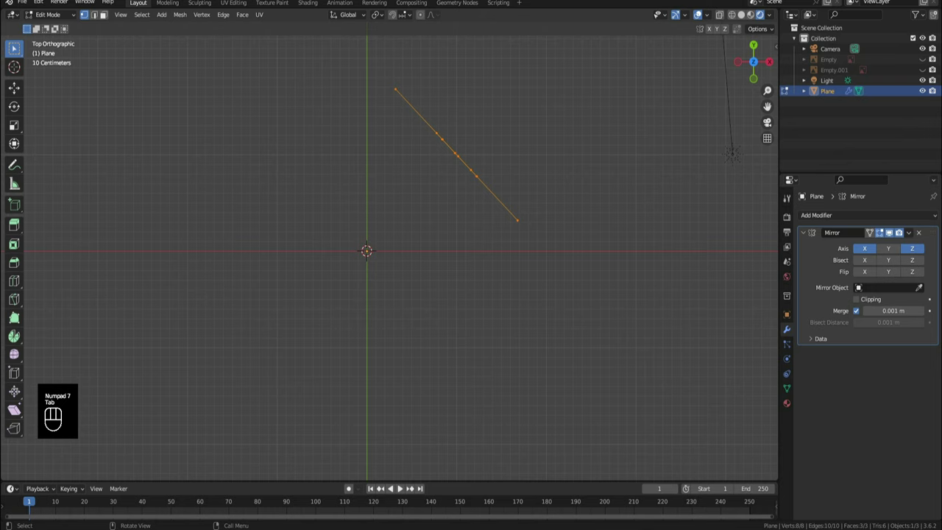
{"action": "scroll", "coordinate": [389, 253], "scroll_direction": "down", "scroll_amount": 3}
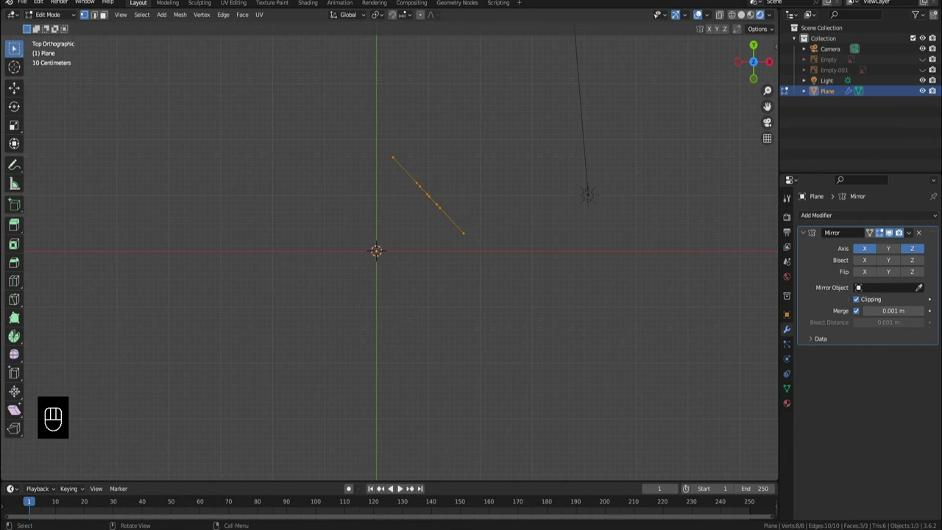
{"action": "key", "text": "g"}
{"action": "key", "text": "x"}
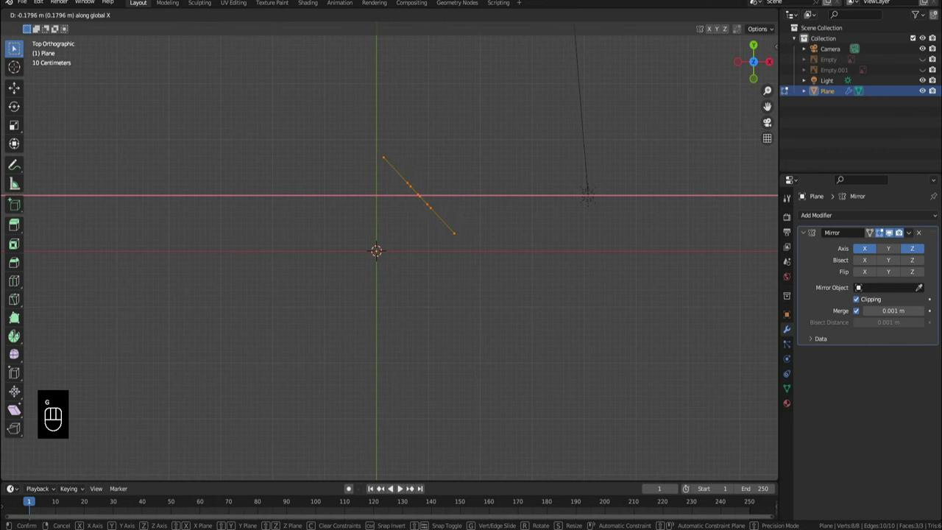
{"action": "key", "text": "Return"}
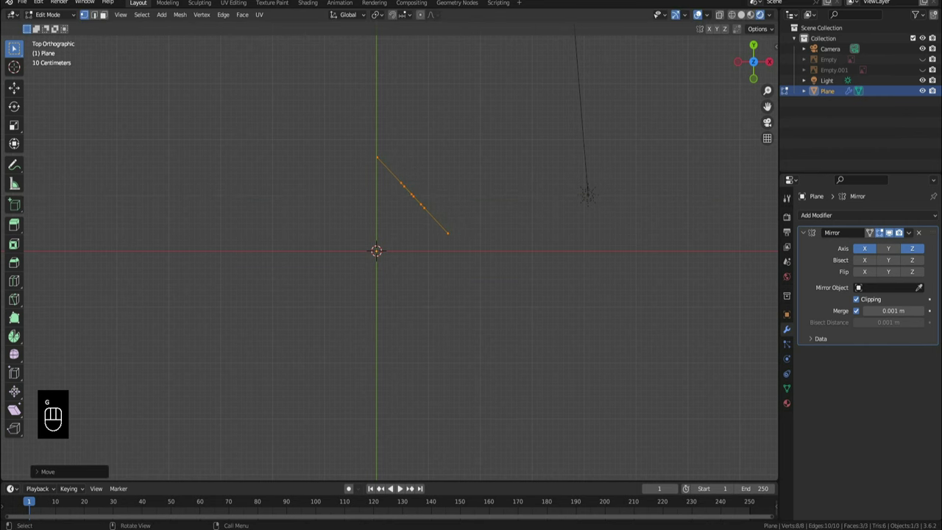
- Move the whole mesh along Y in top view until its outer base corner reaches the X axis line
{"action": "middle_click_drag", "start_coordinate": [441, 294], "coordinate": [392, 211]}
{"action": "scroll", "coordinate": [390, 257], "scroll_direction": "down", "scroll_amount": 3}
{"action": "key", "text": "KP_7"}
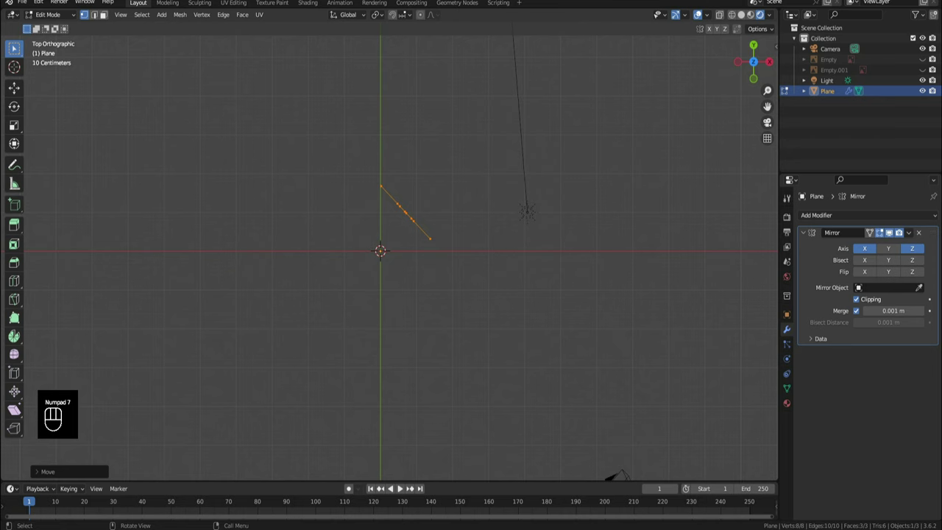
{"action": "scroll", "coordinate": [389, 254], "scroll_direction": "up", "scroll_amount": 2}
{"action": "key", "text": "g"}
{"action": "key", "text": "y"}
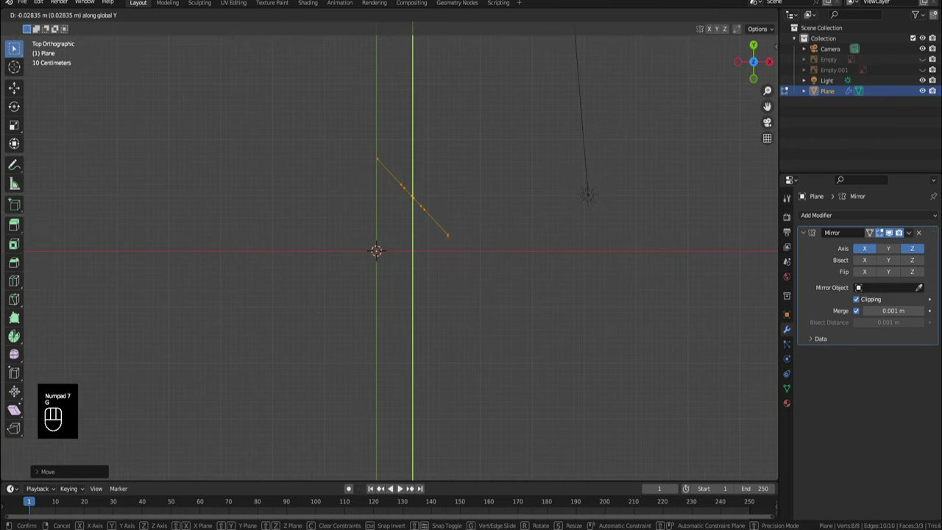
{"action": "key", "text": "Return"}
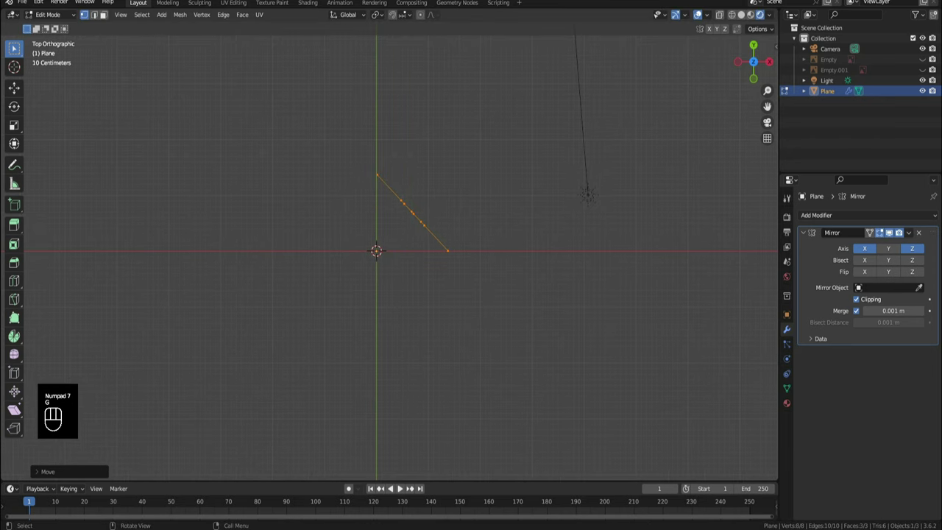
- Select the two vertices at the tower's waist in wireframe and move them along Y until the outer one reaches the X axis line
{"action": "scroll", "coordinate": [389, 254], "scroll_direction": "up", "scroll_amount": 1}
{"action": "middle_click_drag", "start_coordinate": [434, 295], "coordinate": [316, 194]}
{"action": "scroll", "coordinate": [388, 253], "scroll_direction": "down", "scroll_amount": 4}
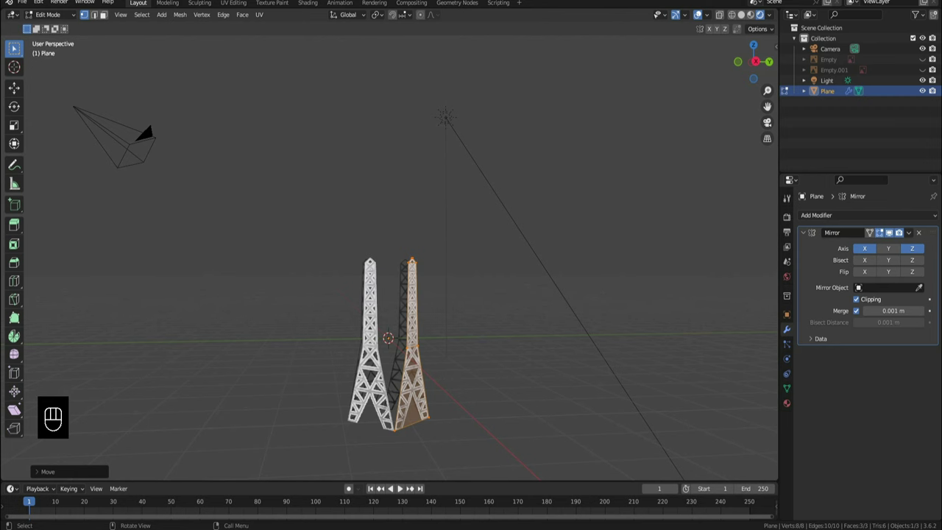
{"action": "key", "text": "z"}
{"action": "left_click", "coordinate": [462, 367]}
{"action": "left_click_drag", "start_coordinate": [378, 334], "coordinate": [452, 362]}
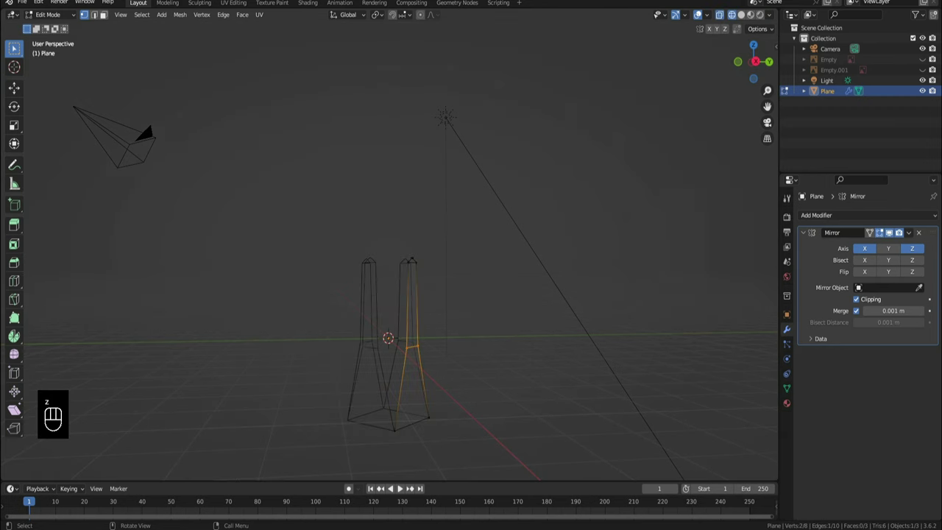
{"action": "key", "text": "KP_7"}
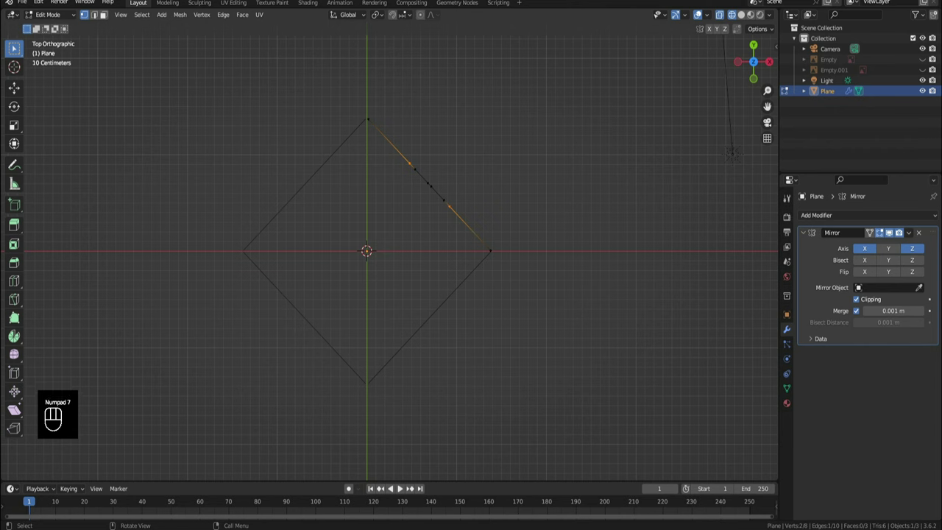
{"action": "key", "text": "g"}
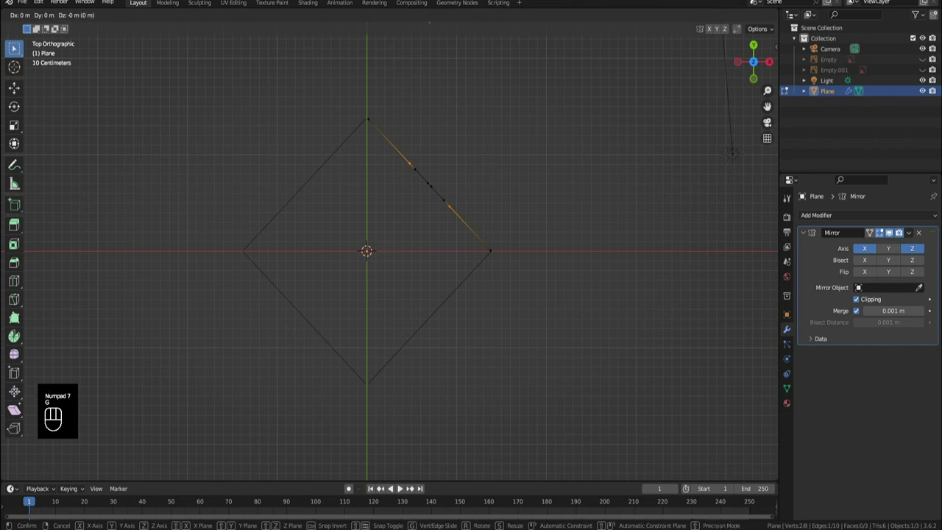
{"action": "key", "text": "y"}
{"action": "key", "text": "Return"}
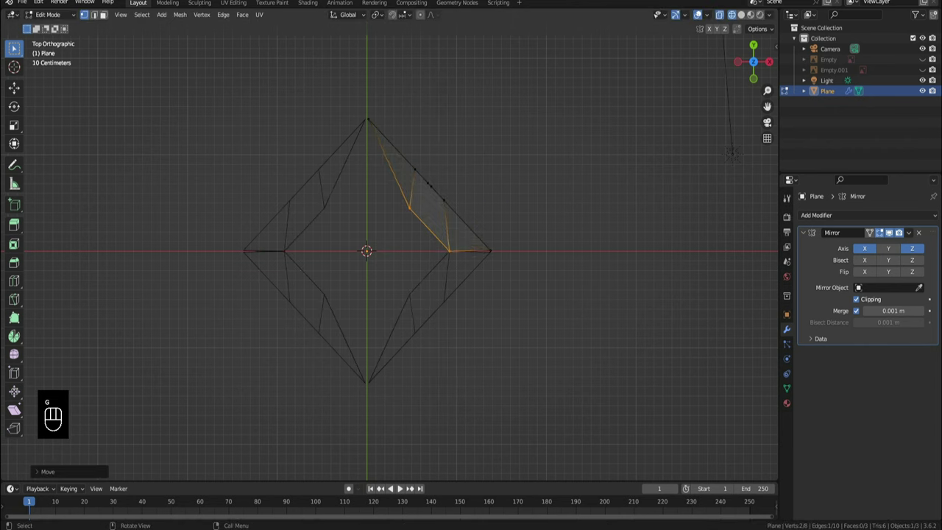
- Move the waist vertices along X until the inner one clips to the mirror centre line
{"action": "key", "text": "g"}
{"action": "key", "text": "x"}
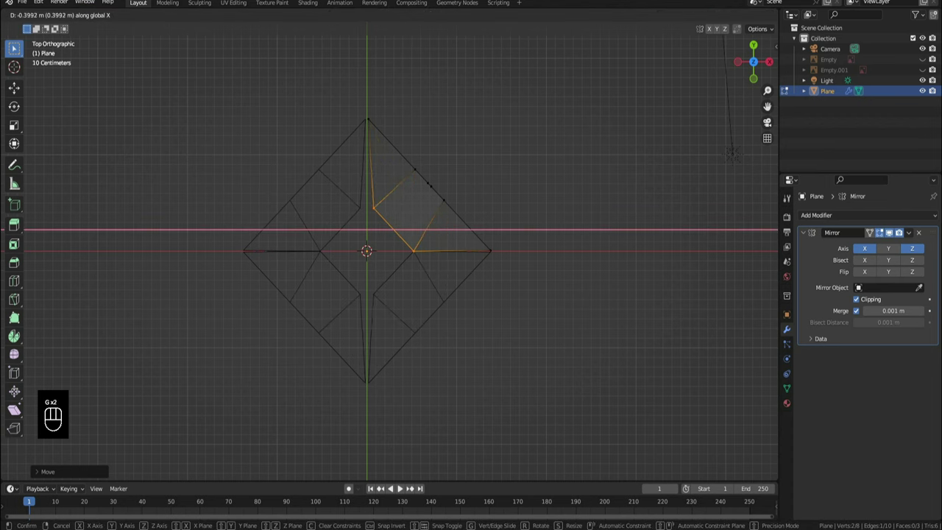
{"action": "key", "text": "Return"}
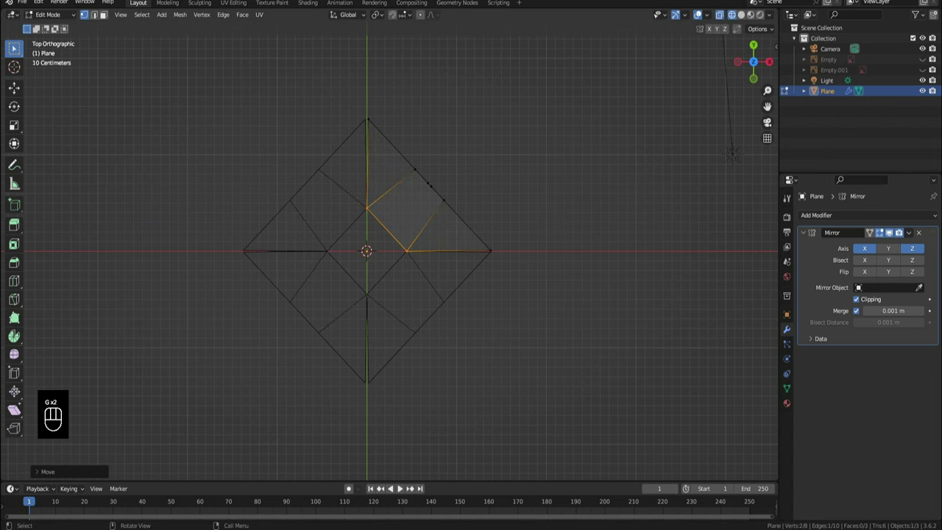
- Snap the two base corner vertices to the mirror planes, moving one along X and the other along Y
{"action": "left_click_drag", "start_coordinate": [347, 91], "coordinate": [384, 125]}
{"action": "key", "text": "g"}
{"action": "key", "text": "x"}
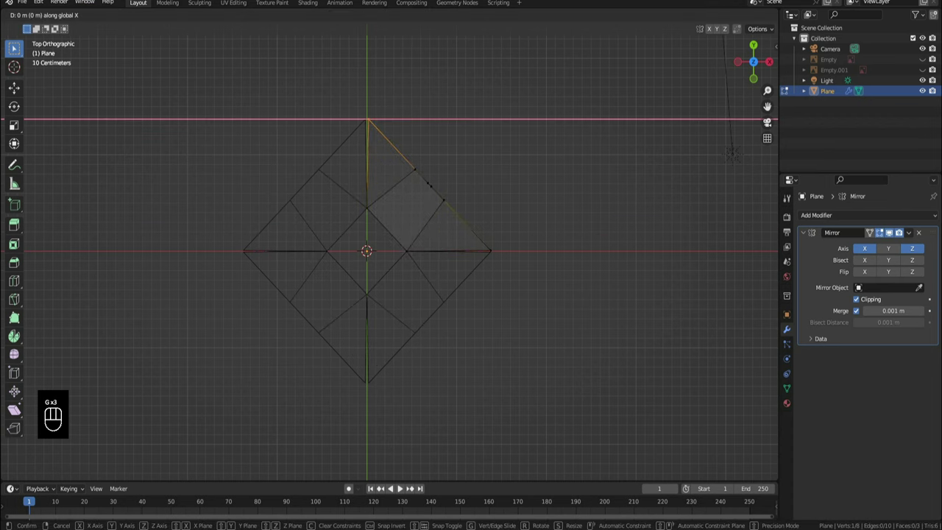
{"action": "key", "text": "Return"}
{"action": "left_click_drag", "start_coordinate": [479, 220], "coordinate": [506, 272]}
{"action": "key", "text": "g"}
{"action": "key", "text": "y"}
{"action": "key", "text": "Return"}
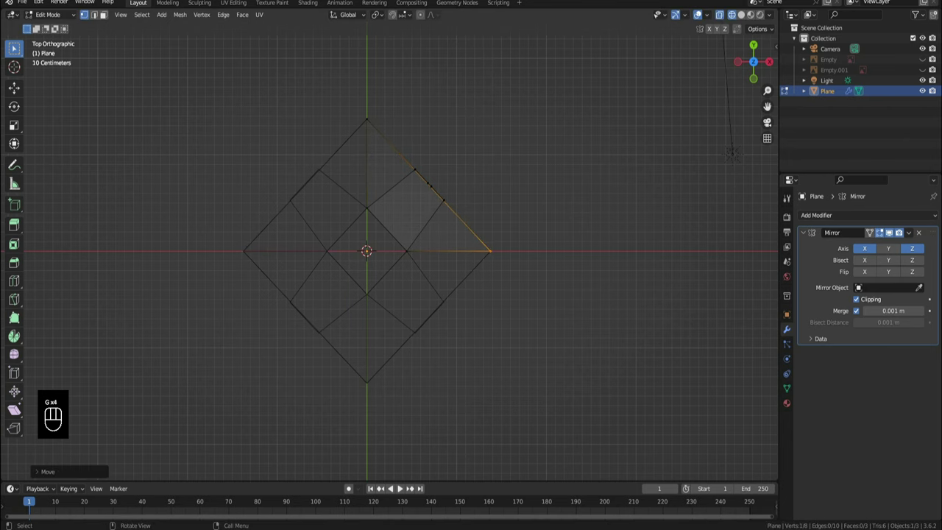
- Select the four vertices at the tower's top and move them along X and Y until the side vertices meet both mirror planes
{"action": "middle_click_drag", "start_coordinate": [506, 273], "coordinate": [448, 189]}
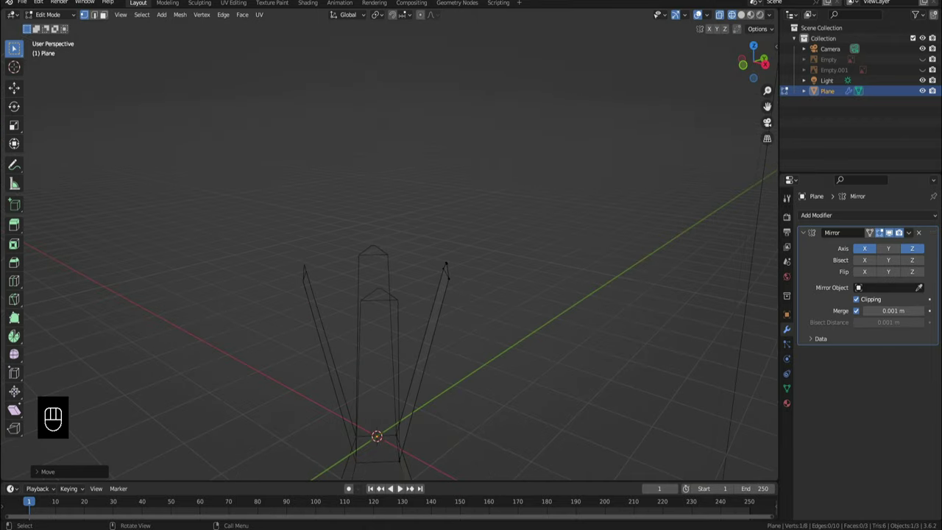
{"action": "left_click_drag", "start_coordinate": [426, 245], "coordinate": [462, 295]}
{"action": "key", "text": "KP_7"}
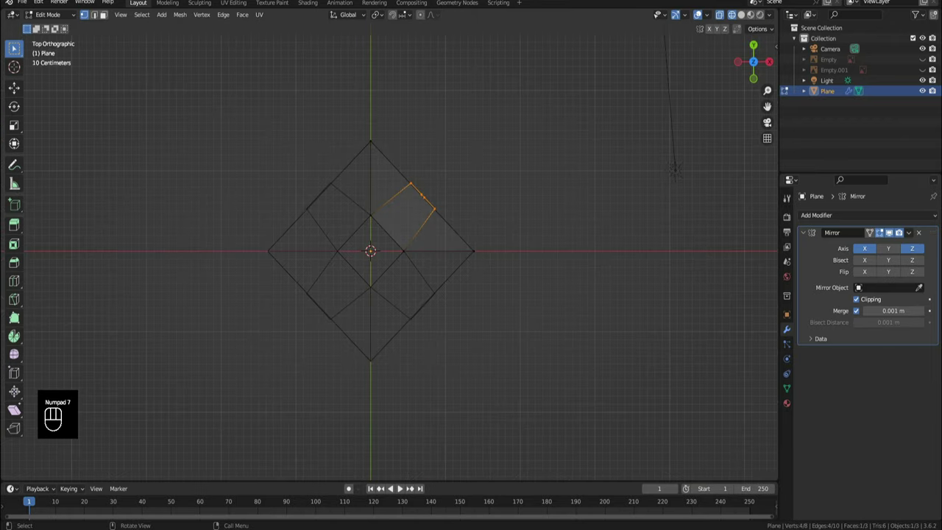
{"action": "scroll", "coordinate": [388, 251], "scroll_direction": "up", "scroll_amount": 2}
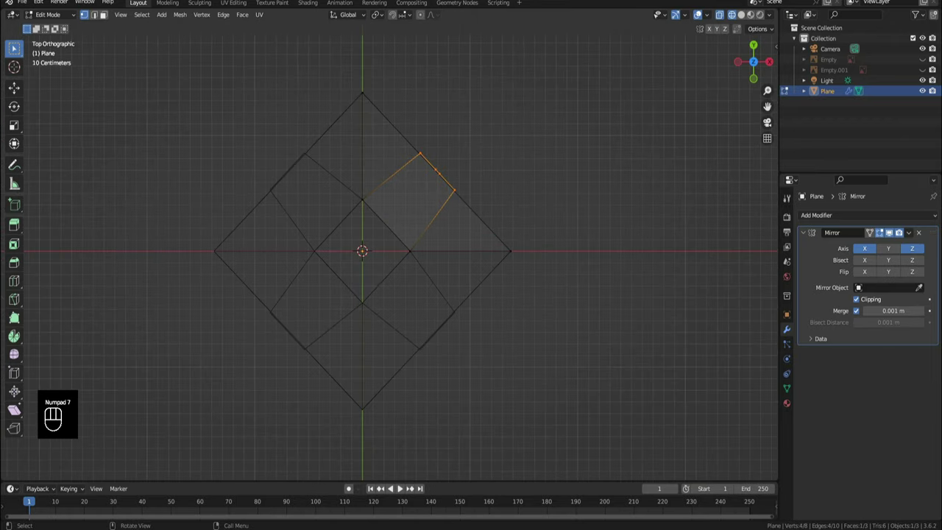
{"action": "key", "text": "g"}
{"action": "key", "text": "x"}
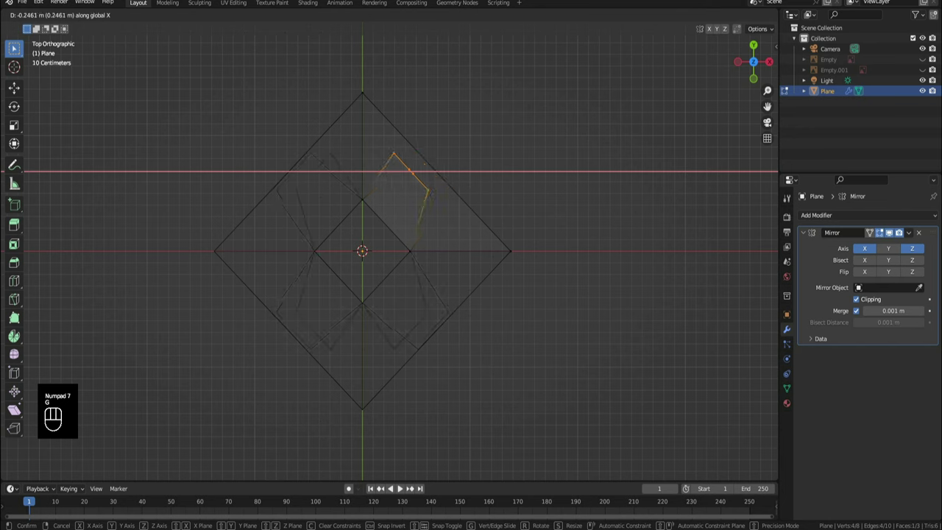
{"action": "key", "text": "Return"}
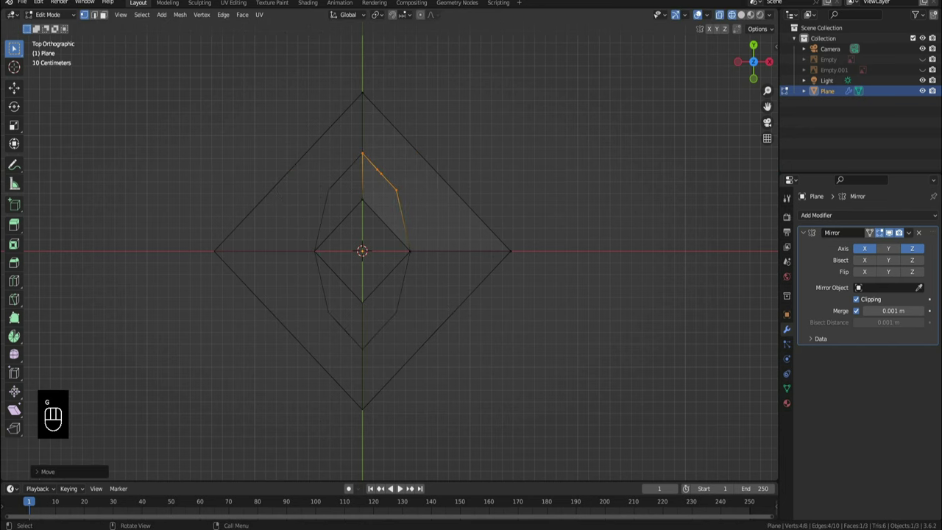
{"action": "key", "text": "g"}
{"action": "key", "text": "y"}
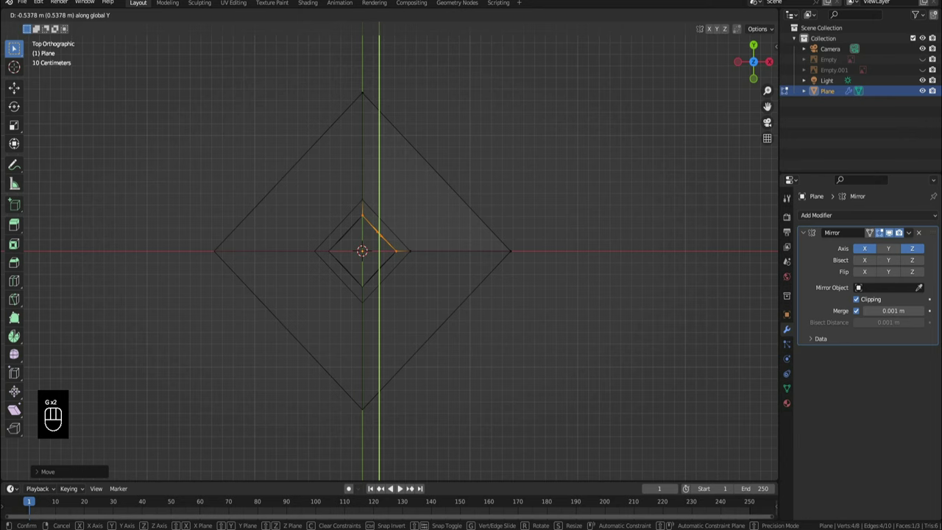
{"action": "key", "text": "Return"}
- Select the two peak vertices of the tower's top and move them along X and Y to the origin so the tips meet
{"action": "scroll", "coordinate": [389, 254], "scroll_direction": "up", "scroll_amount": 1}
{"action": "middle_click_drag", "start_coordinate": [426, 295], "coordinate": [342, 193]}
{"action": "left_click", "coordinate": [399, 281]}
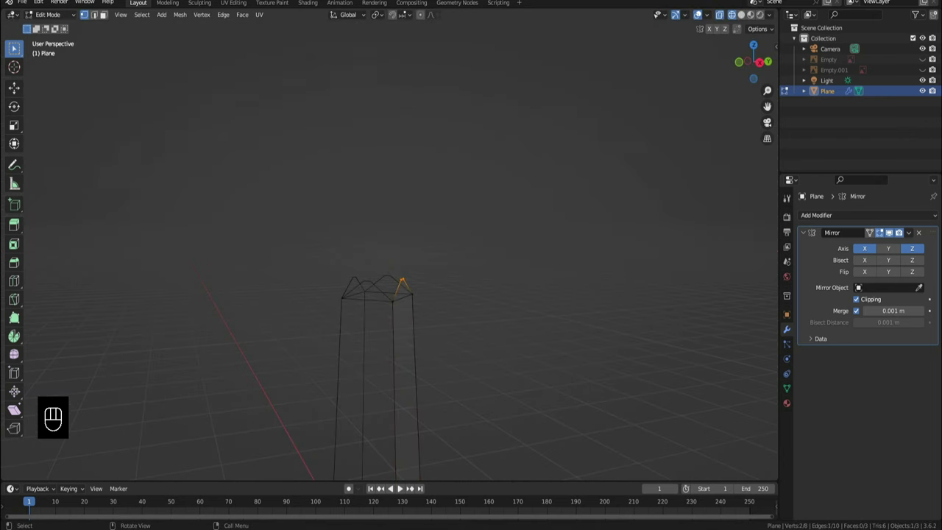
{"action": "key", "text": "KP_7"}
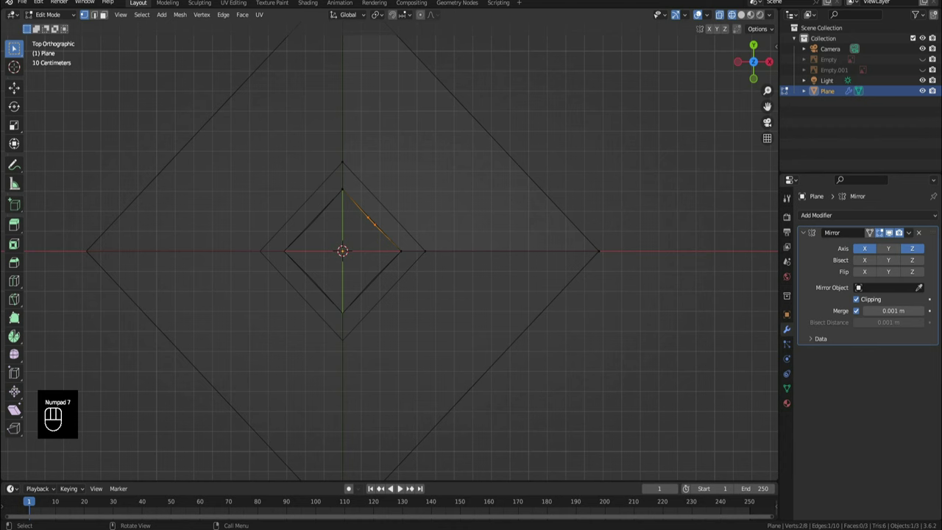
{"action": "key", "text": "g"}
{"action": "key", "text": "x"}
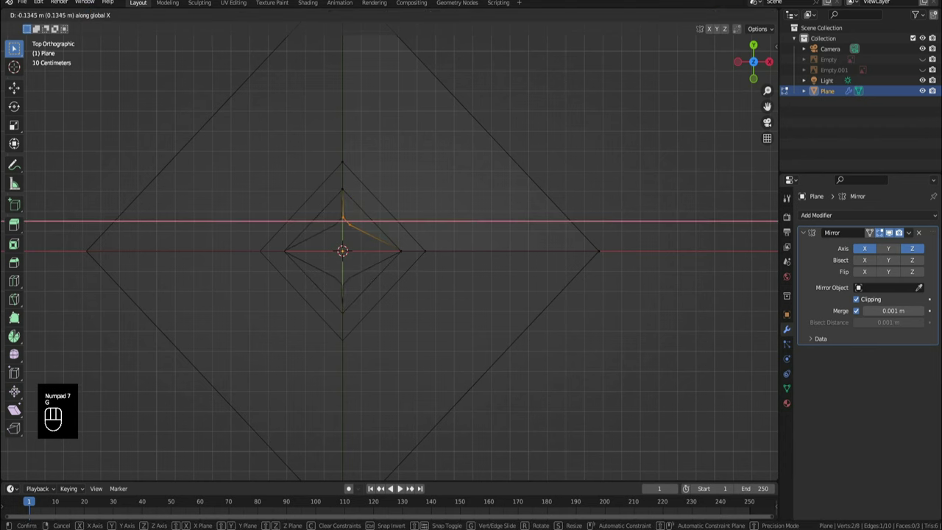
{"action": "key", "text": "Return"}
{"action": "key", "text": "g"}
{"action": "key", "text": "y"}
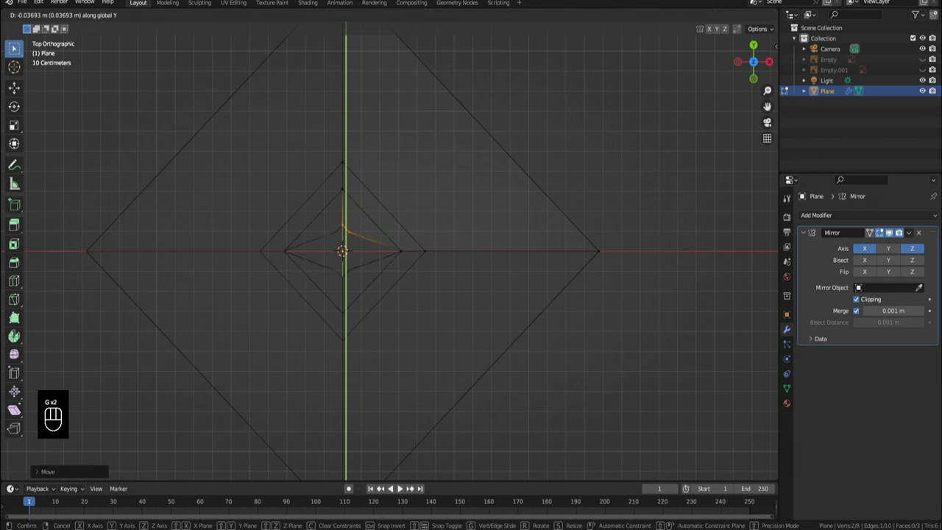
{"action": "left_click", "coordinate": [394, 326]}
- Return to Object Mode and display the closed tower in Rendered shading to check its top and sides
{"action": "key", "text": "z"}
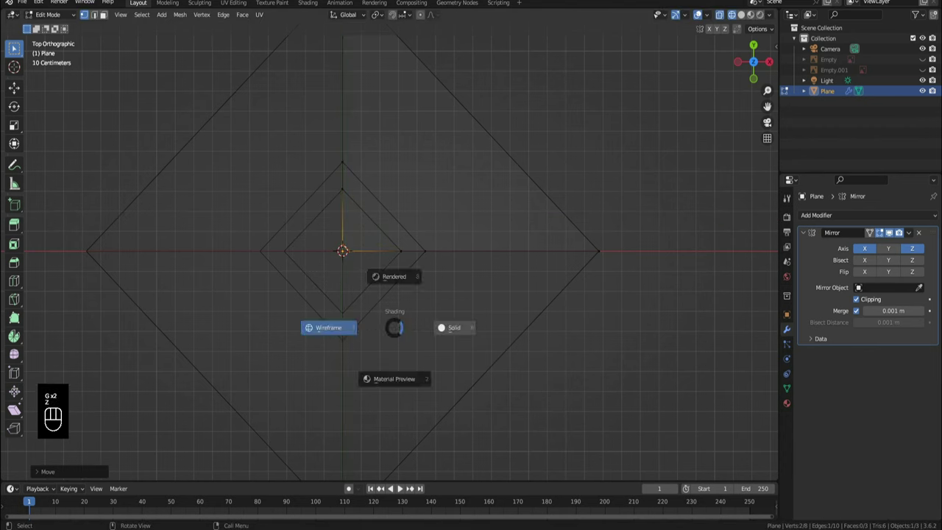
{"action": "left_click", "coordinate": [451, 327]}
{"action": "scroll", "coordinate": [450, 326], "scroll_direction": "down", "scroll_amount": 2}
{"action": "key", "text": "Tab"}
{"action": "middle_click_drag", "start_coordinate": [450, 327], "coordinate": [346, 140]}
{"action": "key", "text": "z"}
{"action": "scroll", "coordinate": [429, 216], "scroll_direction": "down", "scroll_amount": 2}
{"action": "scroll", "coordinate": [389, 258], "scroll_direction": "down", "scroll_amount": 2}
{"action": "scroll", "coordinate": [389, 257], "scroll_direction": "up", "scroll_amount": 2}
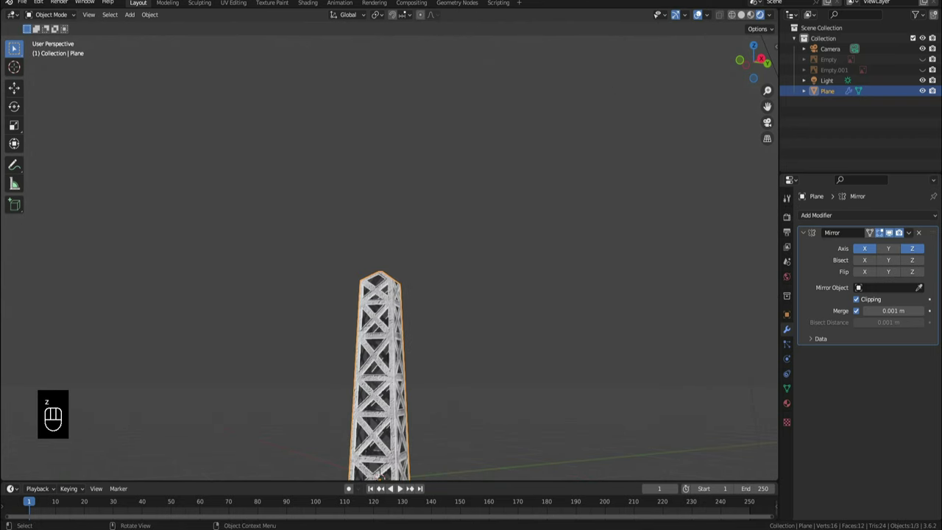
{"action": "scroll", "coordinate": [379, 382], "scroll_direction": "up", "scroll_amount": 2}
{"action": "scroll", "coordinate": [378, 368], "scroll_direction": "down", "scroll_amount": 5}
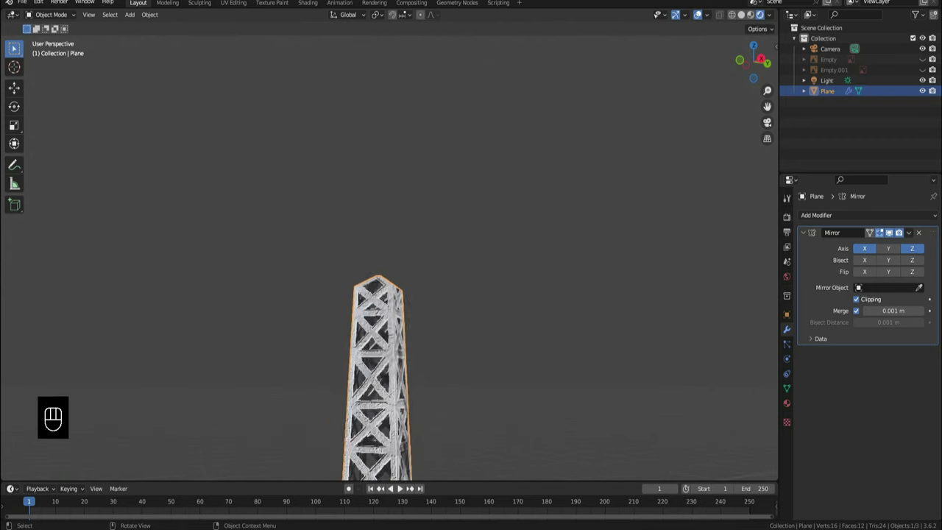
{"action": "scroll", "coordinate": [389, 265], "scroll_direction": "up", "scroll_amount": 2}
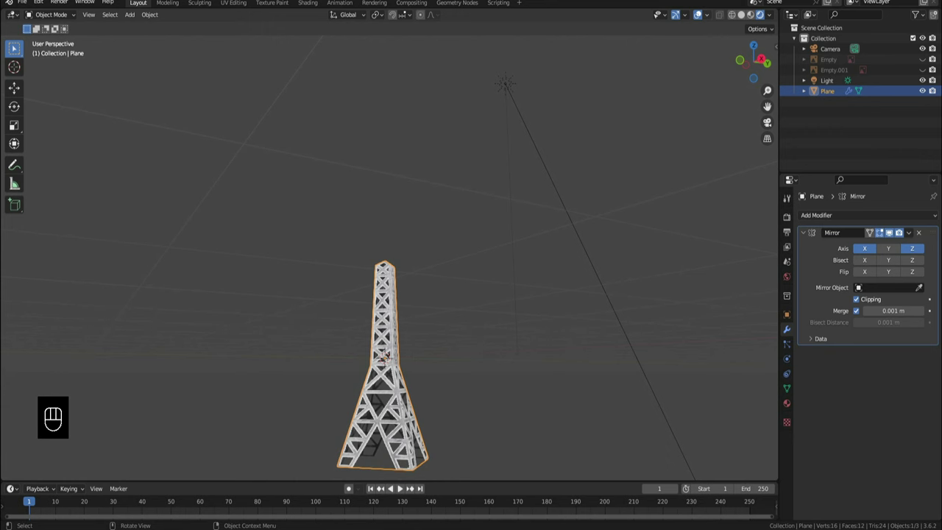
- Turn on the Face Orientation overlay and inspect the direction of the tower's faces from several sides
{"action": "left_click", "coordinate": [705, 15]}
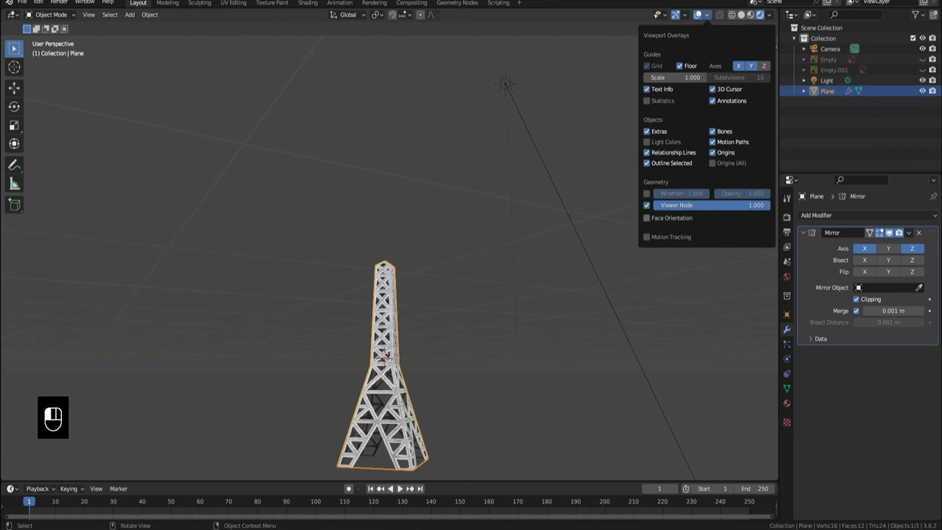
{"action": "left_click", "coordinate": [647, 218]}
{"action": "middle_click_drag", "start_coordinate": [441, 272], "coordinate": [463, 285]}
{"action": "middle_click_drag", "start_coordinate": [500, 335], "coordinate": [617, 320]}
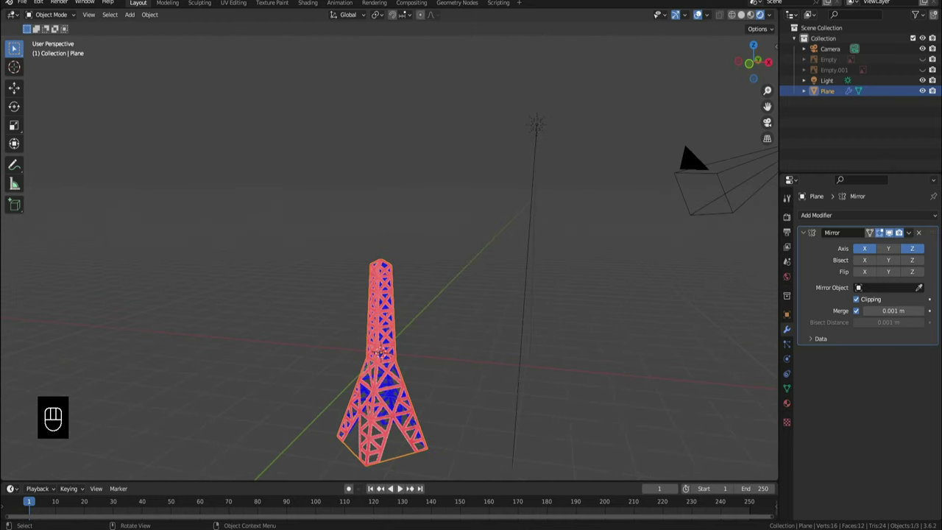
- Flip the normals of all the tower's faces in Edit Mode and return to Object Mode
{"action": "key", "text": "Tab"}
{"action": "key", "text": "a"}
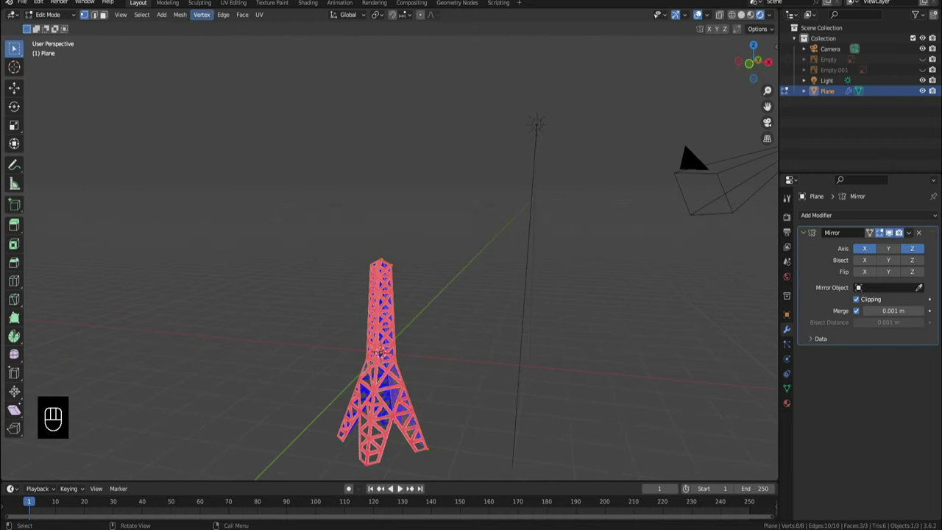
{"action": "left_click", "coordinate": [180, 15]}
{"action": "mouse_move", "coordinate": [198, 213]}
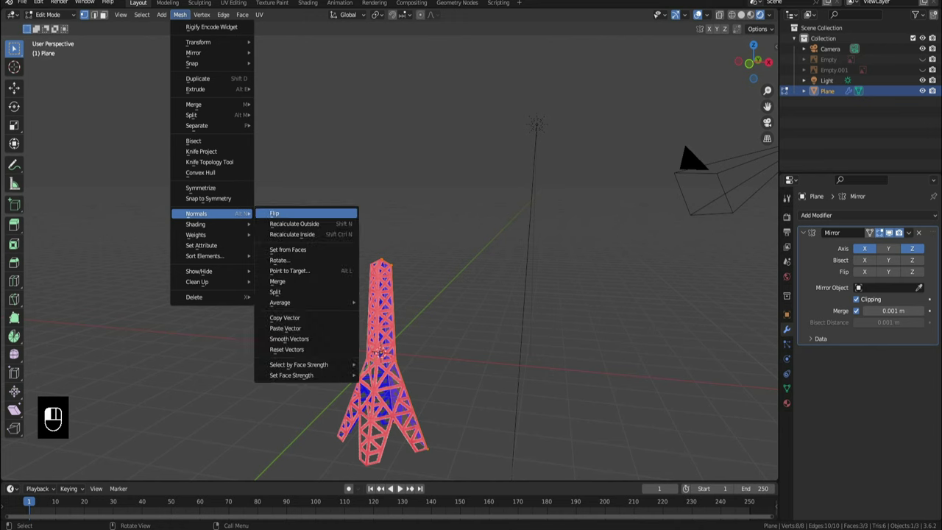
{"action": "left_click", "coordinate": [274, 213]}
{"action": "key", "text": "Tab"}
{"action": "scroll", "coordinate": [388, 250], "scroll_direction": "up", "scroll_amount": 3}
{"action": "scroll", "coordinate": [371, 456], "scroll_direction": "up", "scroll_amount": 2}
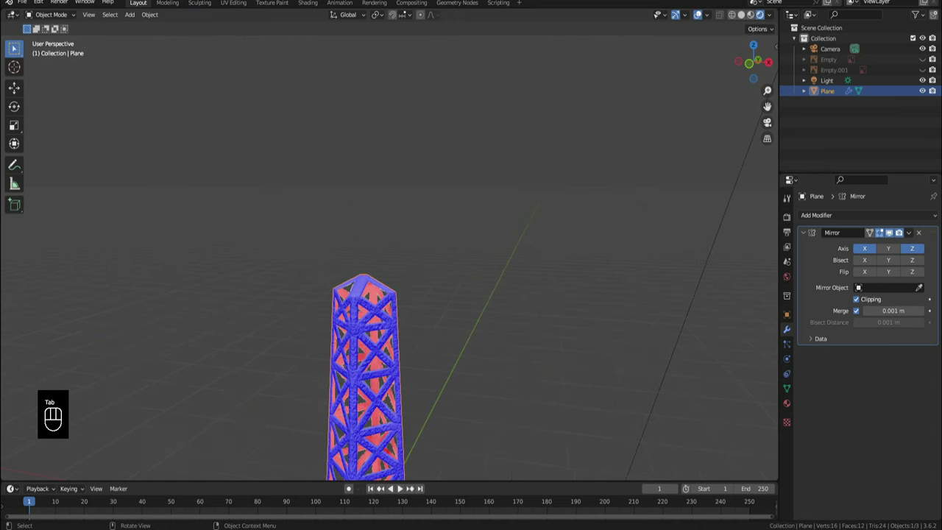
- Turn off the Face Orientation overlay and inspect the tower's rendered surface up close and as a whole
{"action": "left_click", "coordinate": [705, 14]}
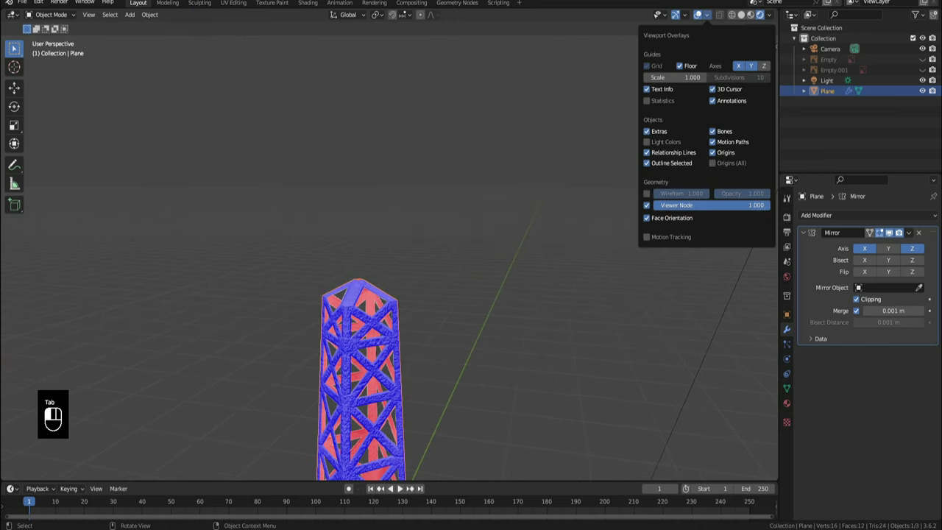
{"action": "left_click", "coordinate": [647, 218]}
{"action": "scroll", "coordinate": [379, 331], "scroll_direction": "down", "scroll_amount": 5}
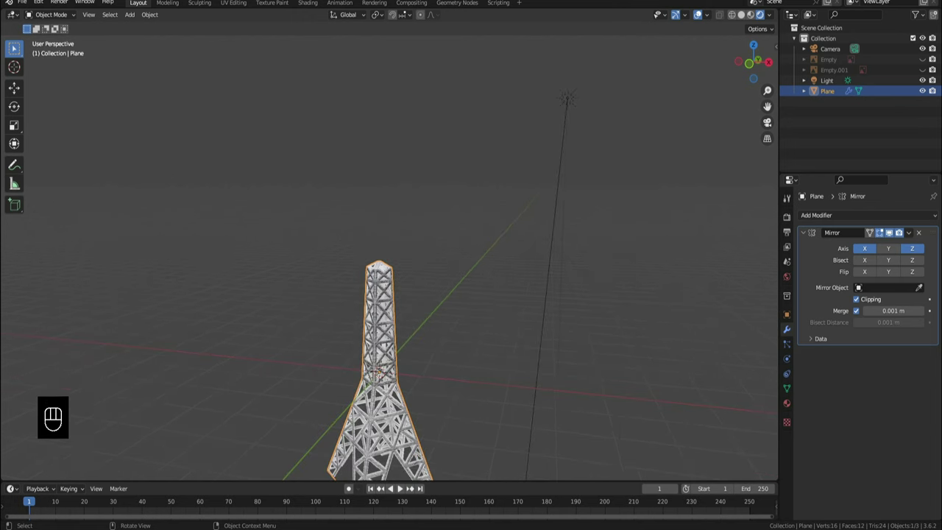
{"action": "middle_click_drag", "start_coordinate": [379, 345], "coordinate": [389, 255], "text": "shift"}
{"action": "scroll", "coordinate": [388, 254], "scroll_direction": "up", "scroll_amount": 6}
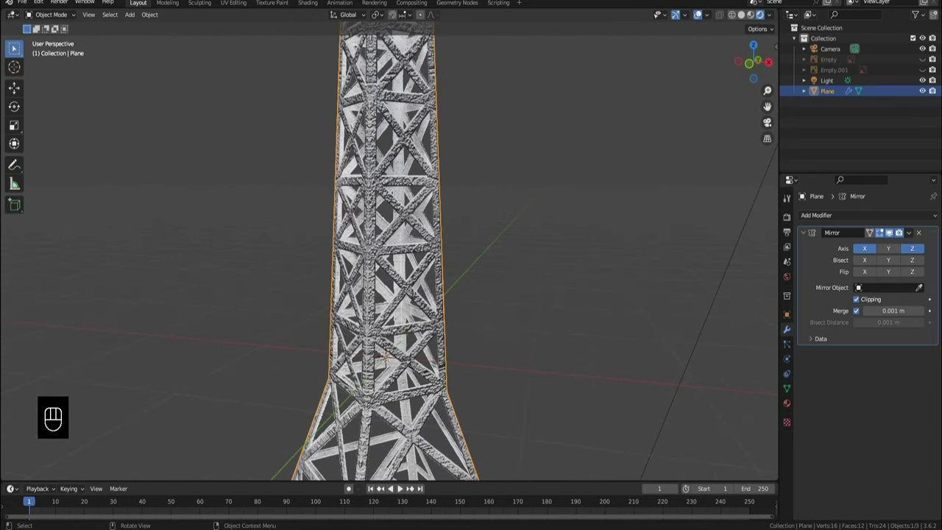
{"action": "scroll", "coordinate": [386, 294], "scroll_direction": "down", "scroll_amount": 4}
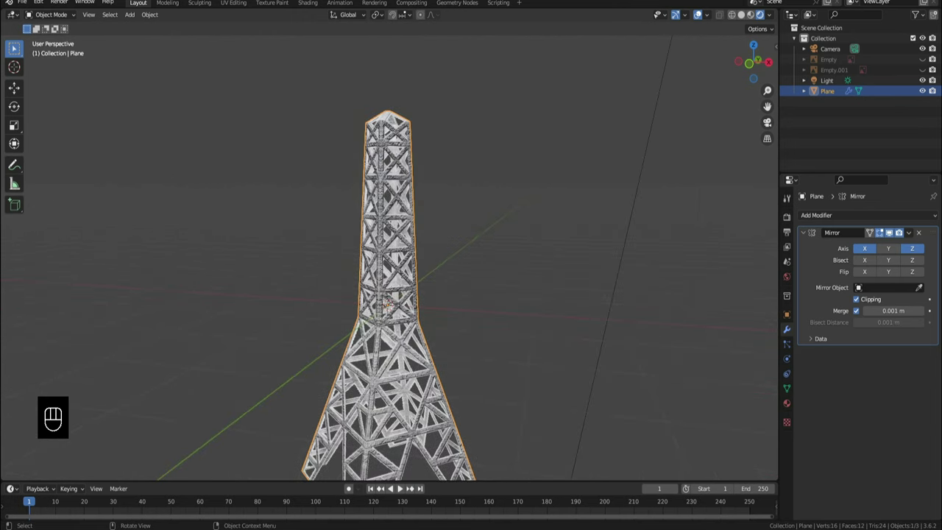
- Show the scene Statistics overlay in the viewport
{"action": "left_click", "coordinate": [706, 14]}
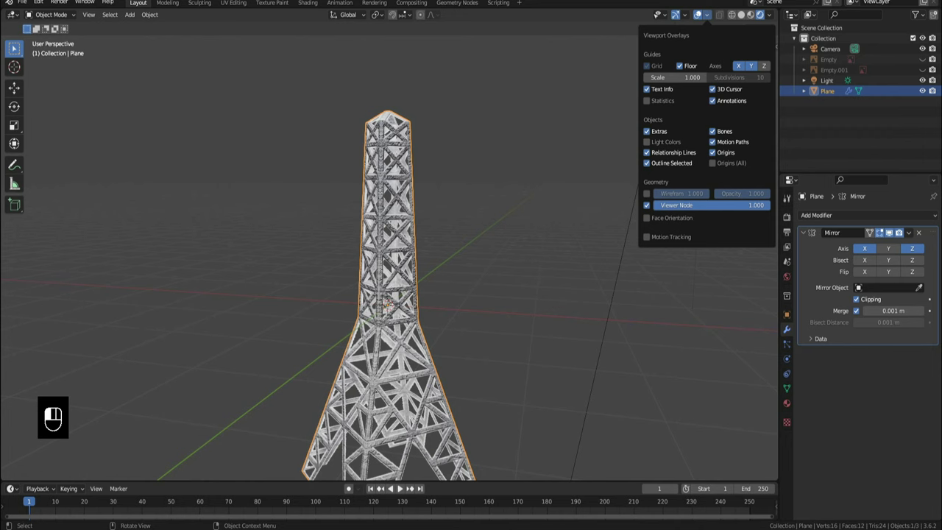
{"action": "left_click", "coordinate": [647, 100]}
{"action": "scroll", "coordinate": [389, 257], "scroll_direction": "down", "scroll_amount": 1}
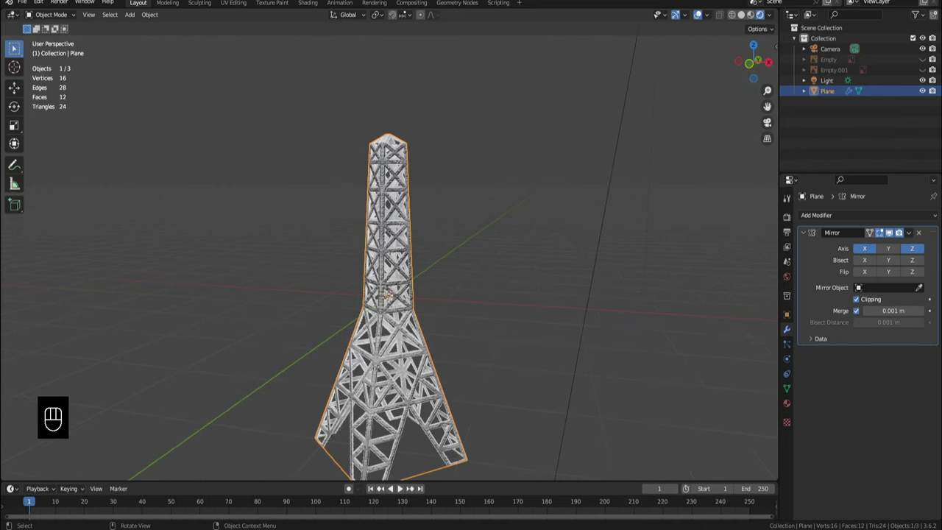
- Collapse the tower's Mirror modifier settings and add a Solidify modifier below it
{"action": "left_click", "coordinate": [803, 232]}
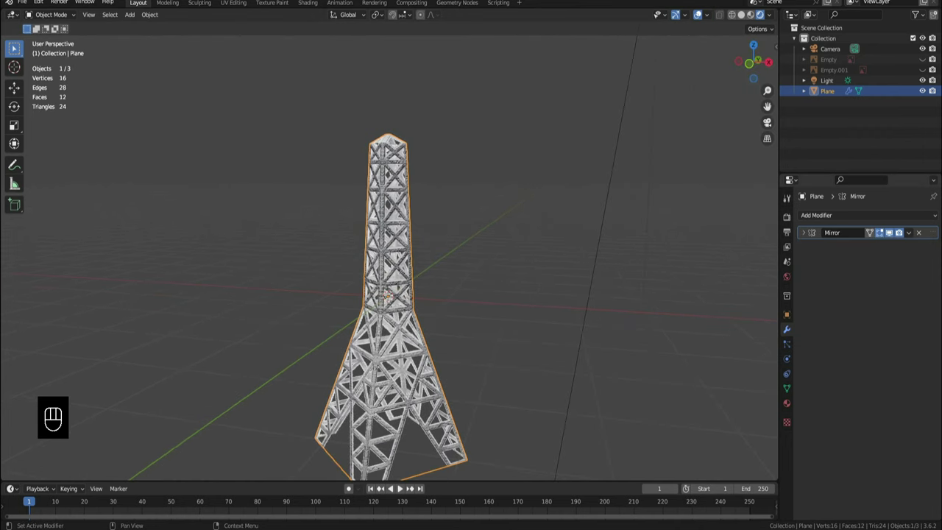
{"action": "scroll", "coordinate": [389, 258], "scroll_direction": "down", "scroll_amount": 1}
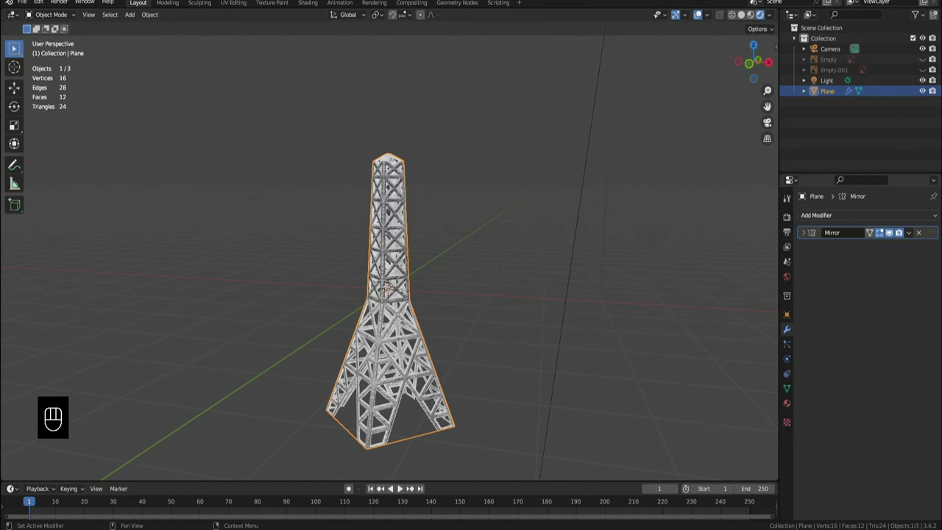
{"action": "left_click", "coordinate": [817, 215]}
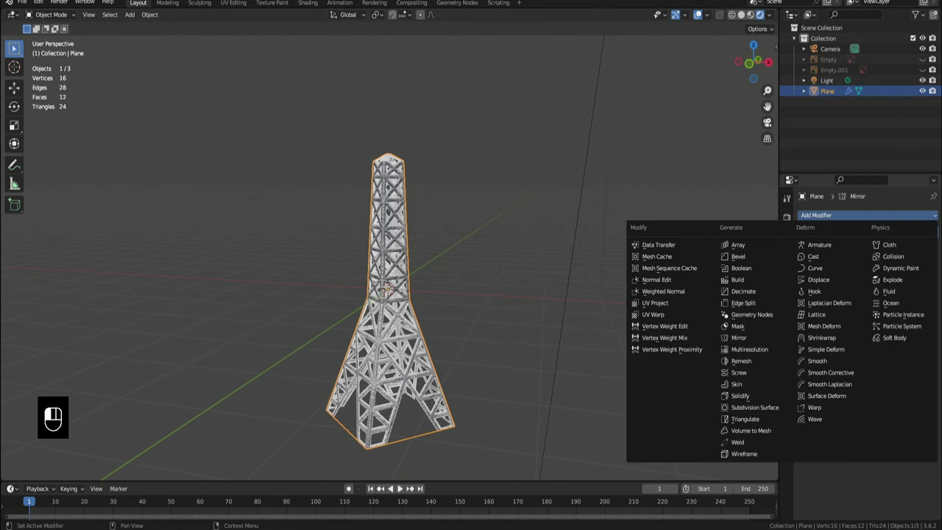
{"action": "left_click", "coordinate": [739, 395]}
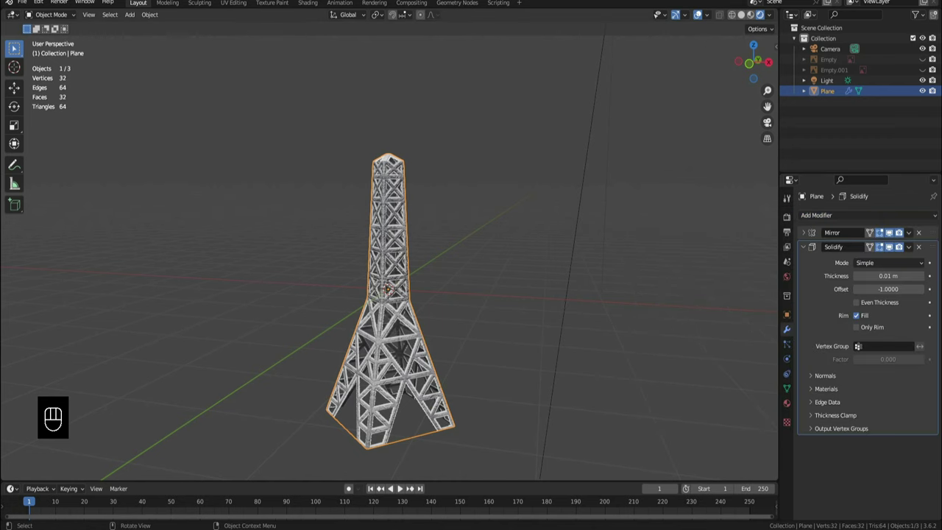
{"action": "scroll", "coordinate": [388, 279], "scroll_direction": "up", "scroll_amount": 5}
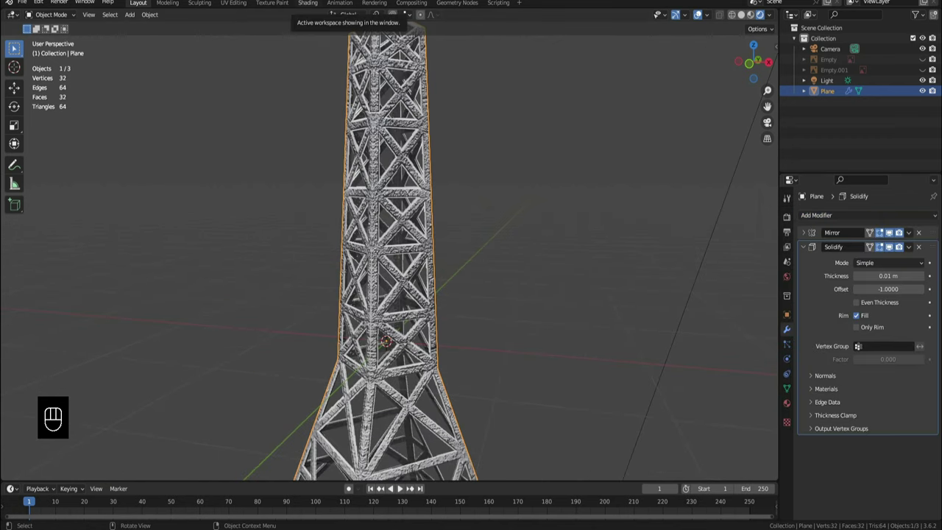
- Set the Normal Map node's strength to 0.5 in the tower's material, return to the Layout workspace and select the light
{"action": "left_click", "coordinate": [307, 3]}
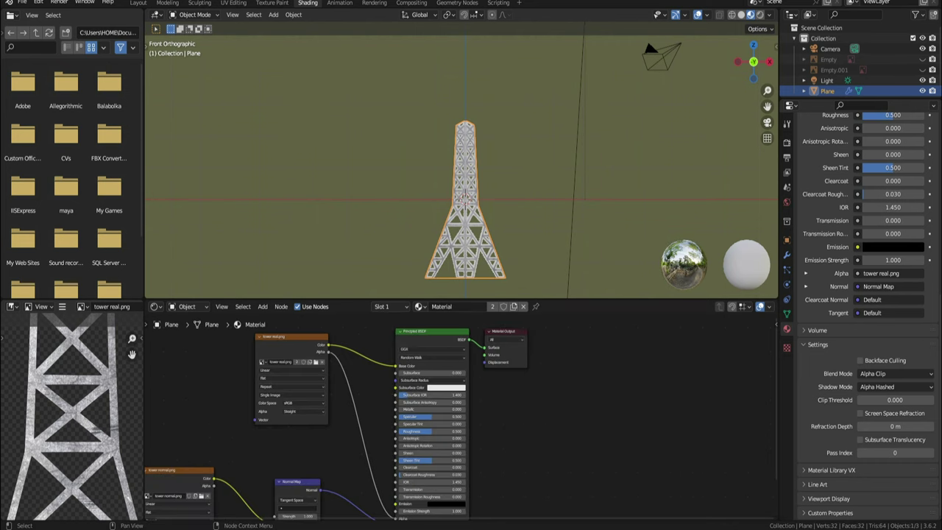
{"action": "scroll", "coordinate": [443, 426], "scroll_direction": "up", "scroll_amount": 1}
{"action": "middle_click_drag", "start_coordinate": [443, 427], "coordinate": [442, 320]}
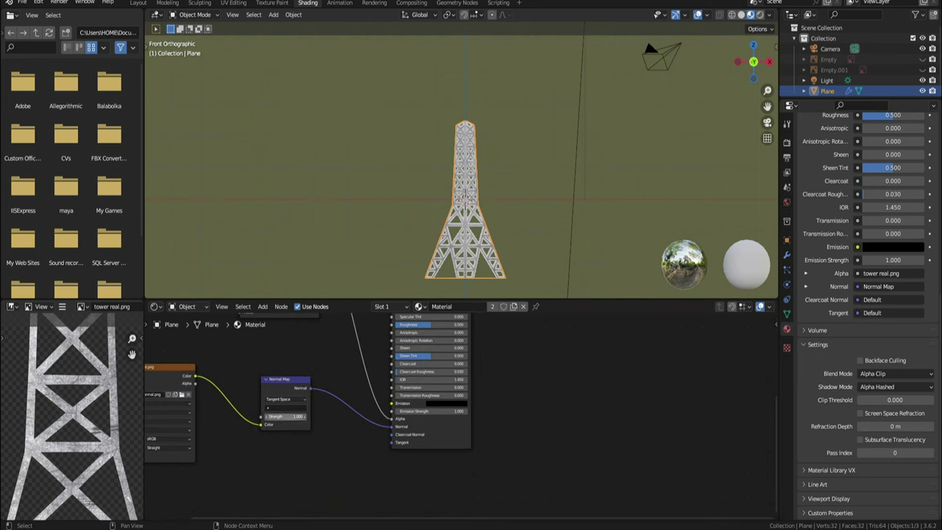
{"action": "left_click", "coordinate": [287, 417]}
{"action": "type", "text": "5"}
{"action": "key", "text": "Return"}
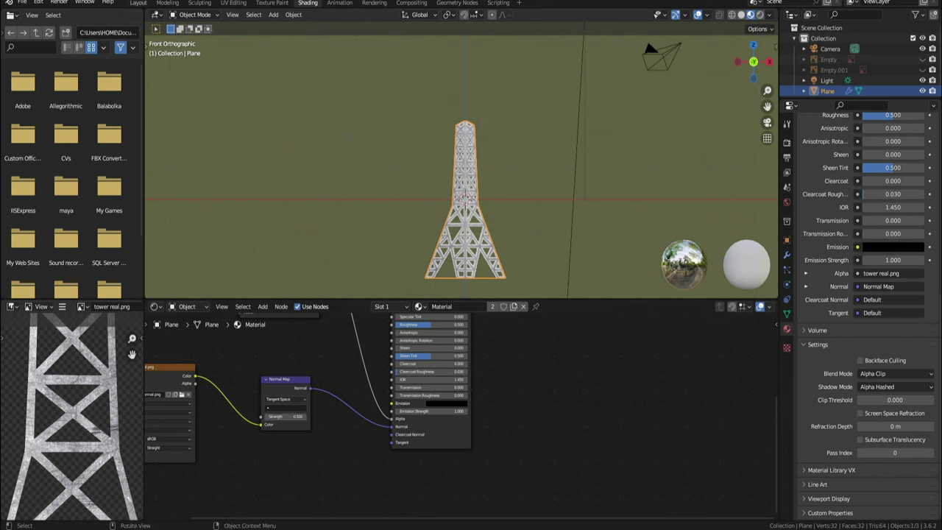
{"action": "left_click", "coordinate": [137, 3]}
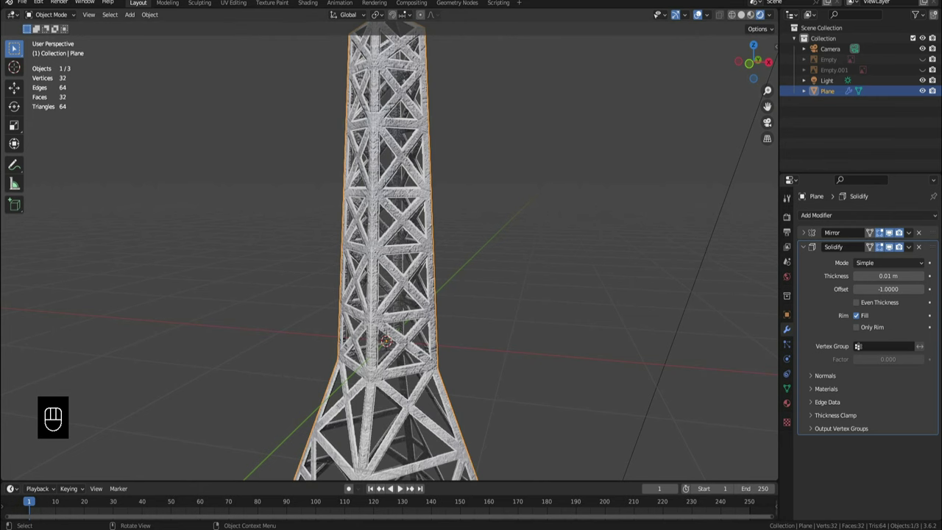
{"action": "scroll", "coordinate": [389, 257], "scroll_direction": "down", "scroll_amount": 5}
{"action": "left_click", "coordinate": [827, 80]}
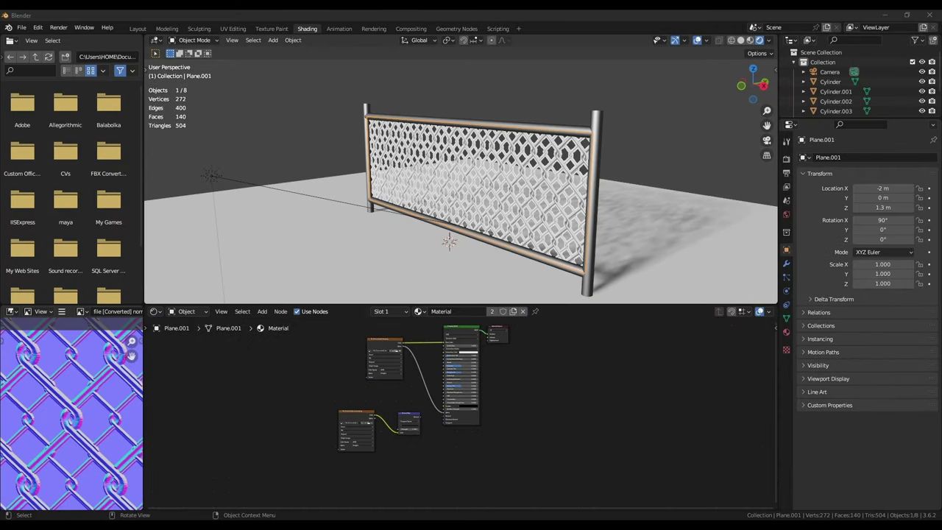
- In the chain-link fence scene, hide the frame's four cylinders to view the mesh plane alone and reveal them again
{"action": "scroll", "coordinate": [462, 414], "scroll_direction": "up", "scroll_amount": 4}
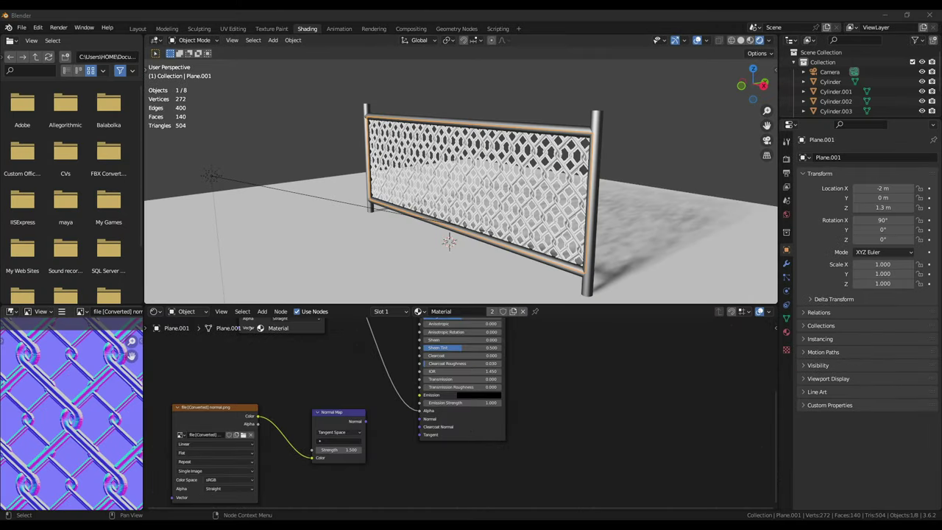
{"action": "scroll", "coordinate": [459, 412], "scroll_direction": "down", "scroll_amount": 3}
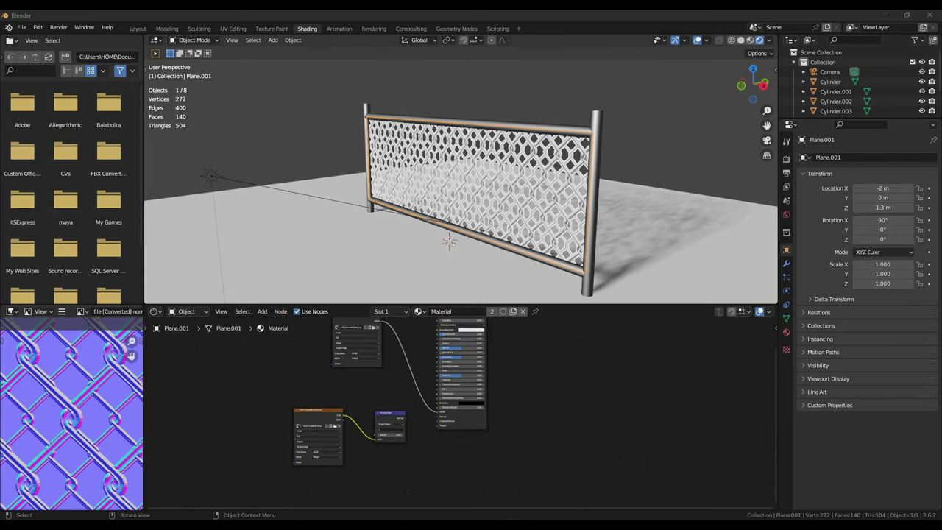
{"action": "left_click", "coordinate": [593, 184]}
{"action": "left_click", "coordinate": [541, 128], "text": "shift"}
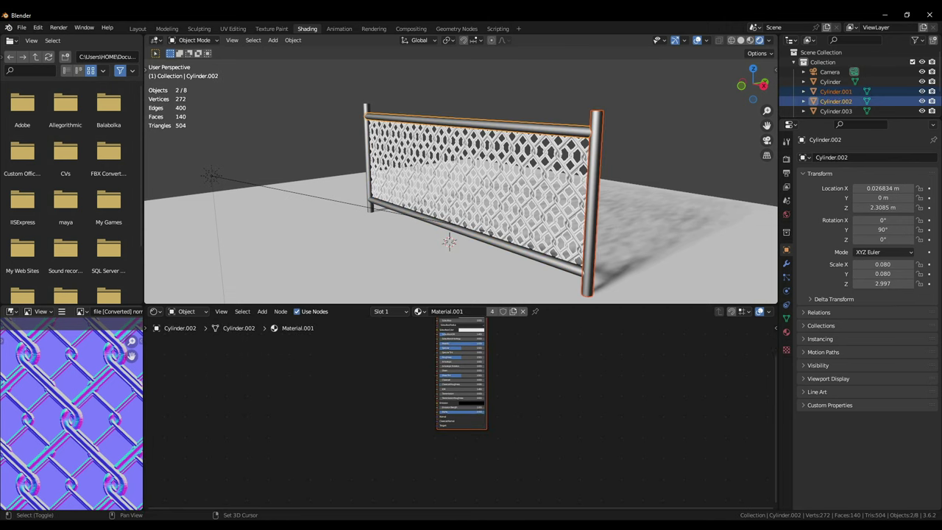
{"action": "left_click", "coordinate": [368, 162], "text": "shift"}
{"action": "left_click", "coordinate": [470, 234], "text": "shift"}
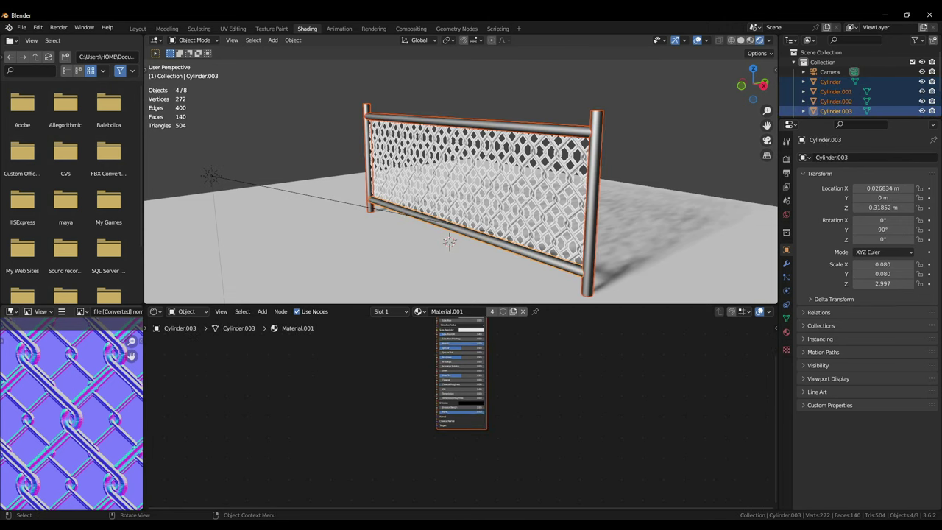
{"action": "key", "text": "h"}
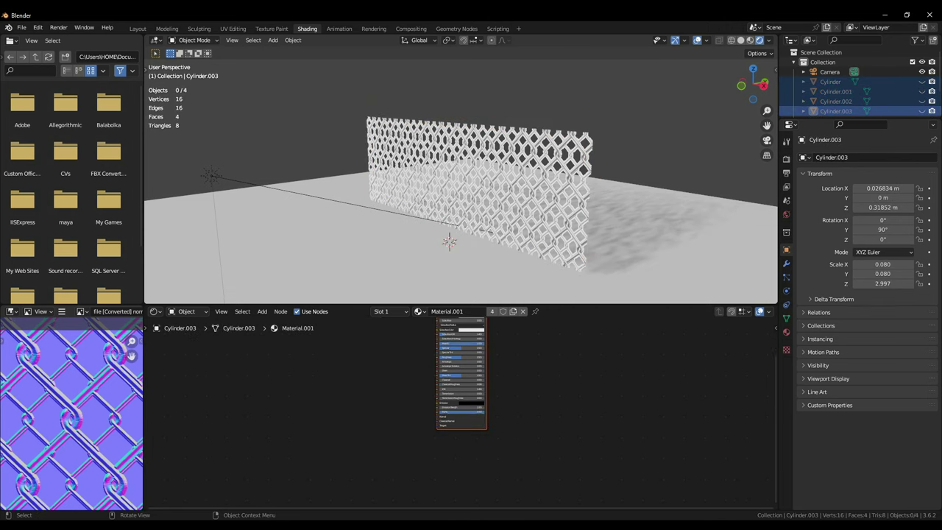
{"action": "left_click", "coordinate": [481, 192]}
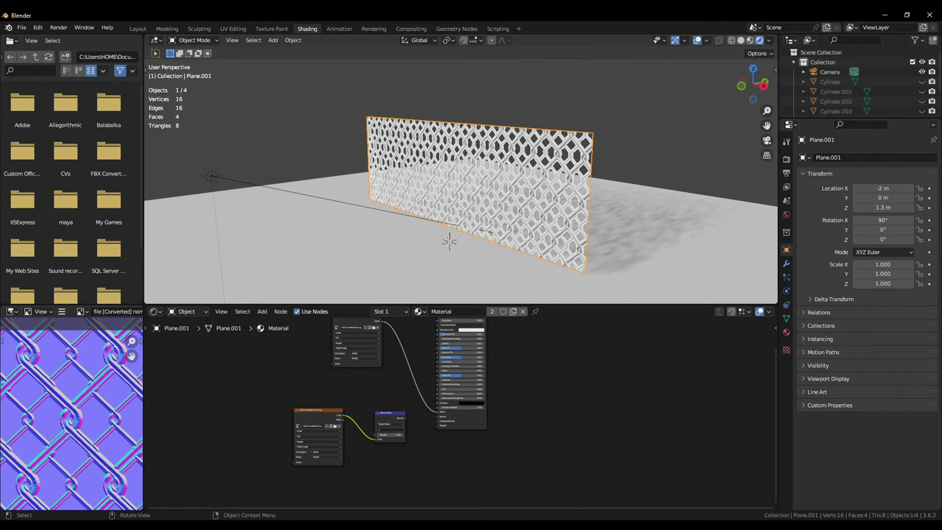
{"action": "key", "text": "alt+h"}
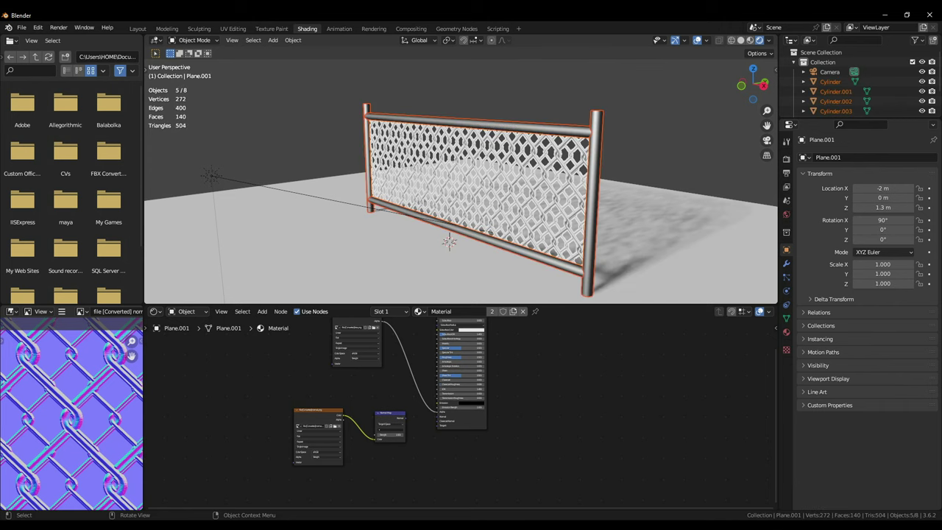
- Connect the Normal Map node's Normal output to the Principled BSDF's Normal input in the chain-link plane's material
{"action": "left_click", "coordinate": [485, 197]}
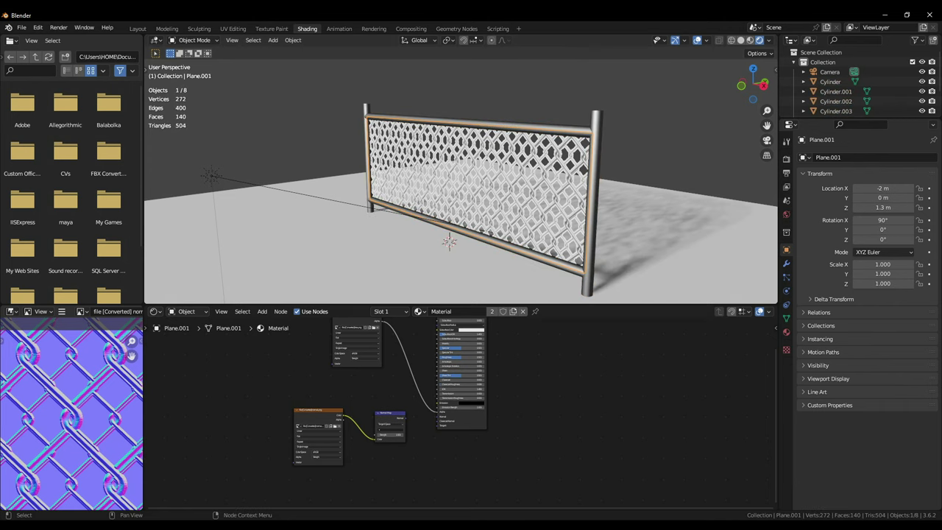
{"action": "scroll", "coordinate": [460, 412], "scroll_direction": "up", "scroll_amount": 3}
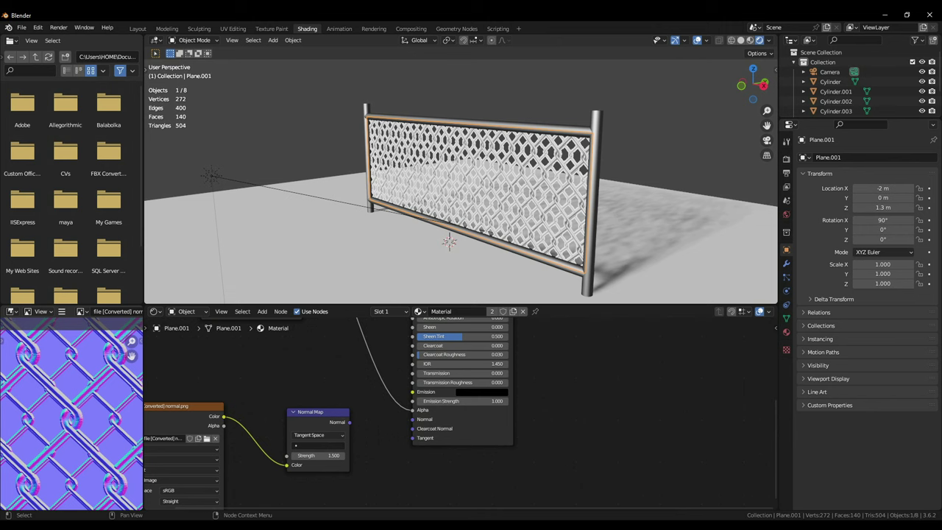
{"action": "left_click_drag", "start_coordinate": [349, 421], "coordinate": [412, 419]}
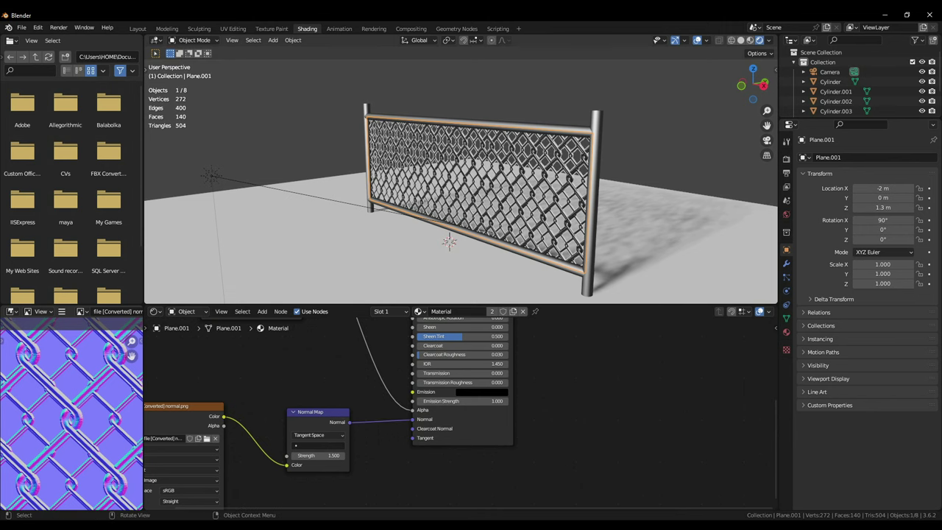
- Select the light beside the fence and change its Z rotation to see how the normal-mapped mesh responds
{"action": "left_click", "coordinate": [211, 176]}
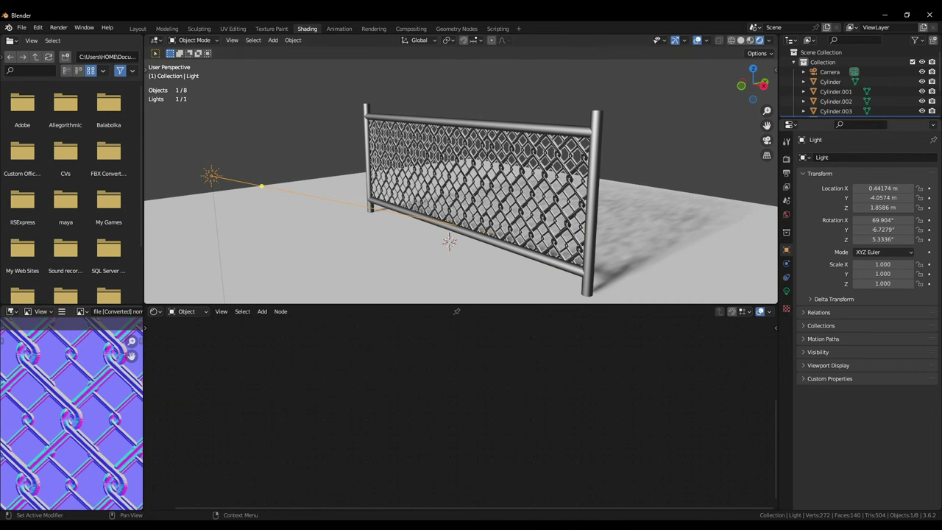
{"action": "left_click_drag", "start_coordinate": [883, 239], "coordinate": [937, 239]}
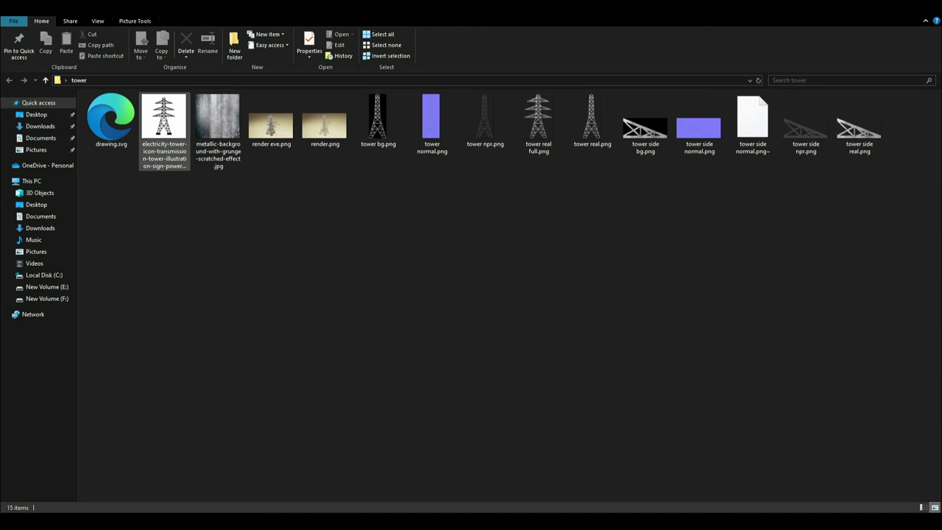
- Open the electricity tower icon image from the tower folder, examine its lattice and side arms, and close it
{"action": "double_click", "coordinate": [163, 125]}
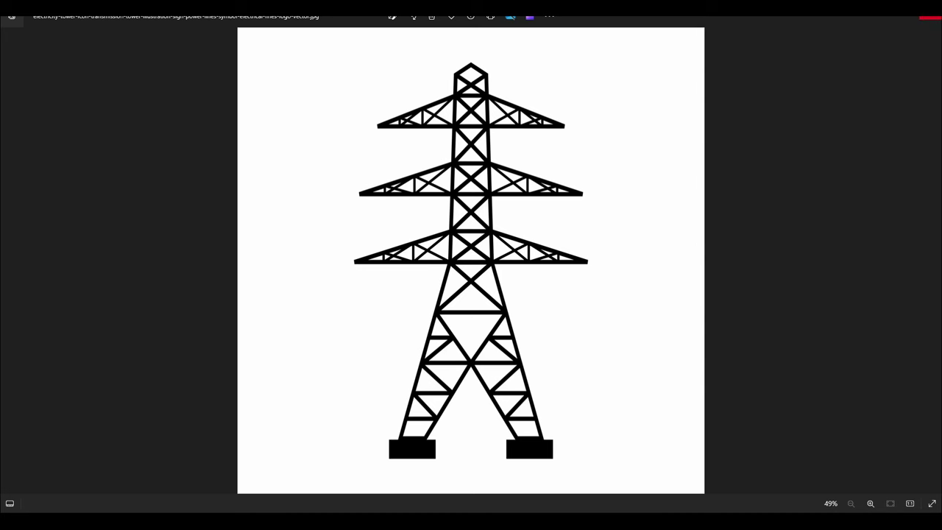
{"action": "left_click", "coordinate": [928, 19]}
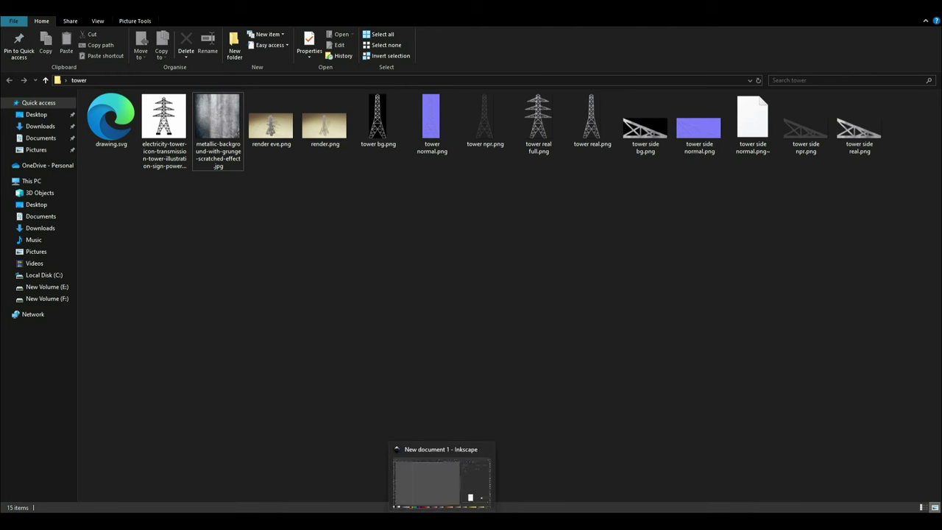
- Switch to Inkscape and import the electricity tower icon image as an embedded bitmap with its DPI taken from the file
{"action": "left_click", "coordinate": [442, 521]}
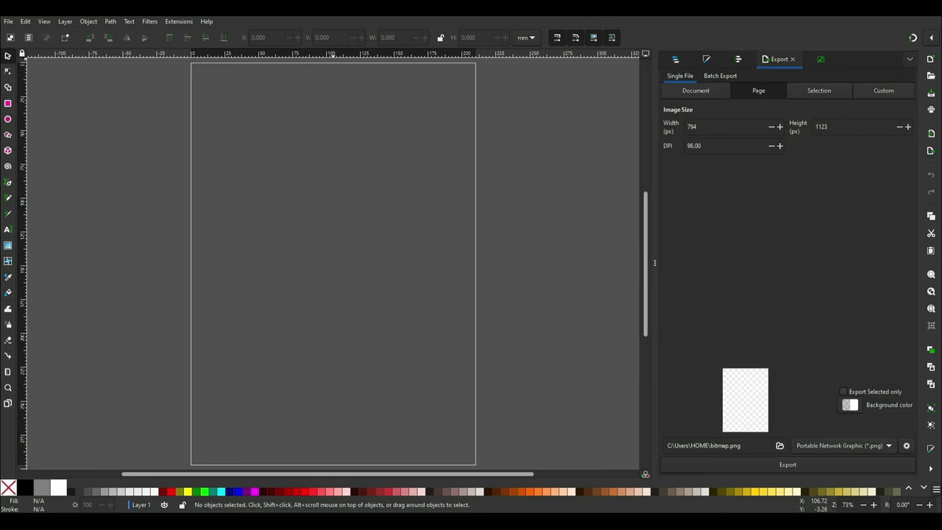
{"action": "left_click_drag", "start_coordinate": [333, 7], "coordinate": [574, 44]}
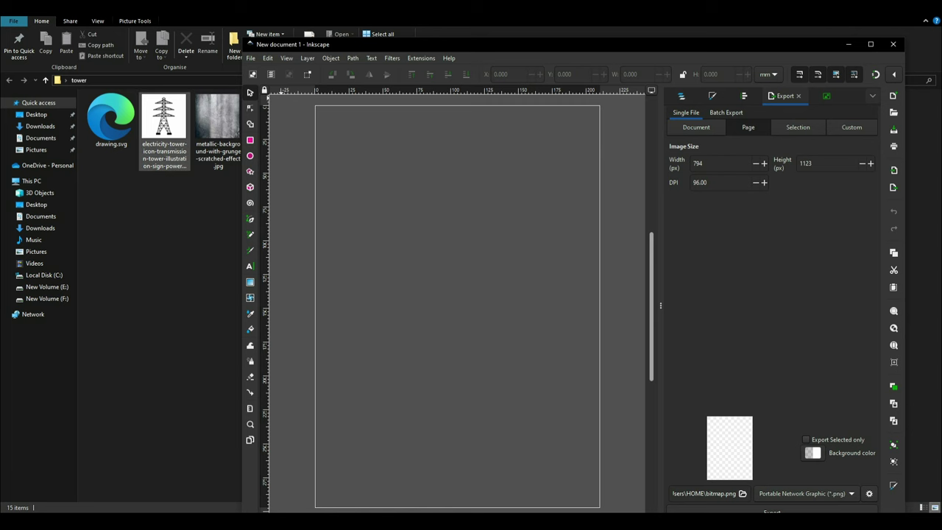
{"action": "left_click", "coordinate": [163, 129]}
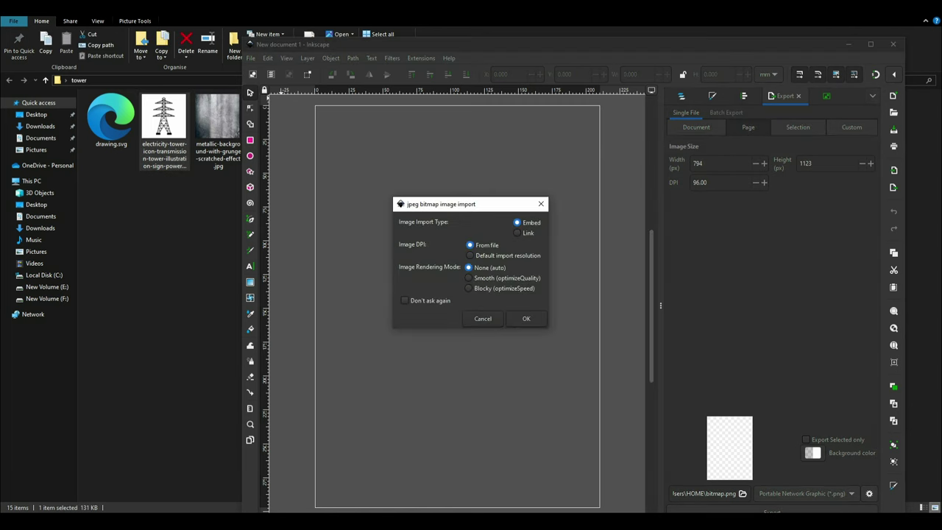
{"action": "left_click", "coordinate": [526, 318]}
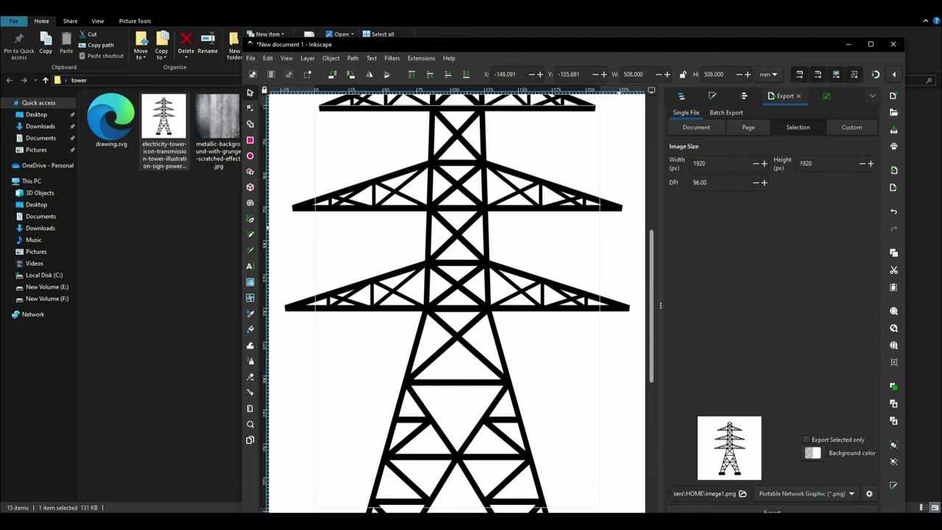
{"action": "left_click", "coordinate": [870, 44]}
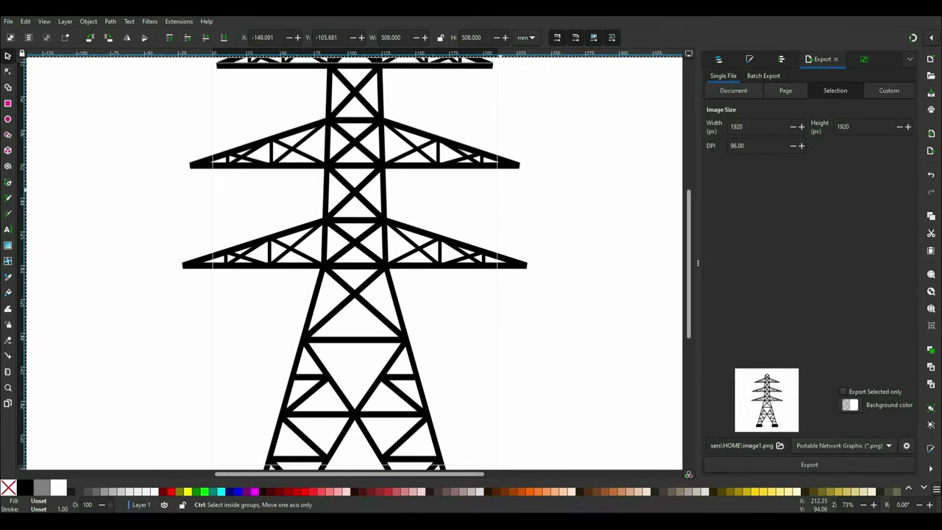
- Trace the tower bitmap in a single scan with Brightness cutoff at threshold 0.450, and move the original image off the traced path
{"action": "scroll", "coordinate": [500, 250], "scroll_direction": "down", "scroll_amount": 3, "text": "ctrl"}
{"action": "left_click", "coordinate": [111, 21]}
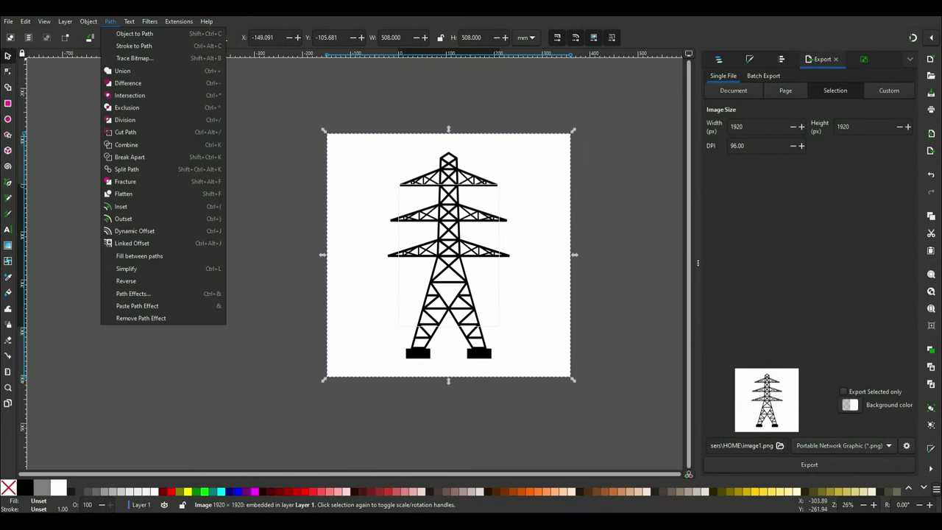
{"action": "left_click", "coordinate": [135, 58]}
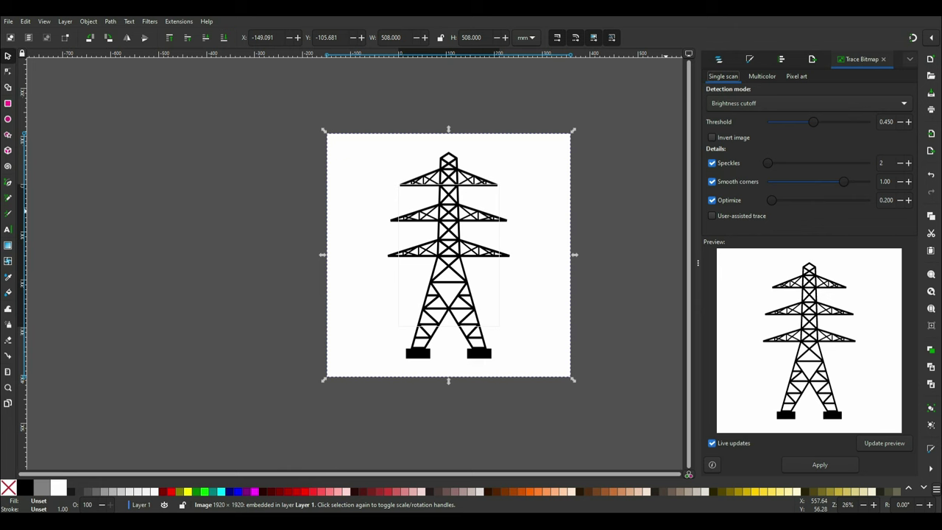
{"action": "left_click", "coordinate": [819, 464]}
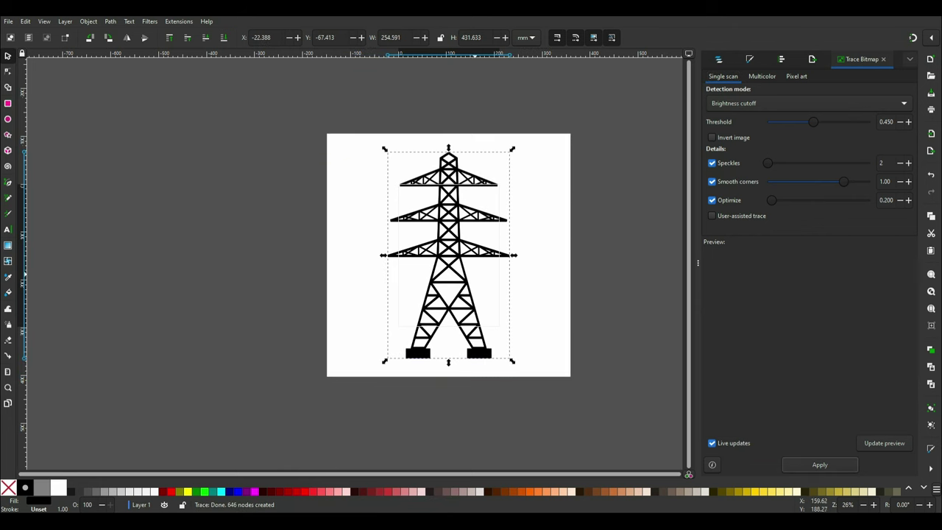
{"action": "mouse_move", "coordinate": [527, 255]}
{"action": "left_mouse_down"}
{"action": "mouse_move", "coordinate": [487, 296]}
{"action": "mouse_move", "coordinate": [275, 276]}
{"action": "mouse_move", "coordinate": [253, 260]}
{"action": "left_mouse_up"}
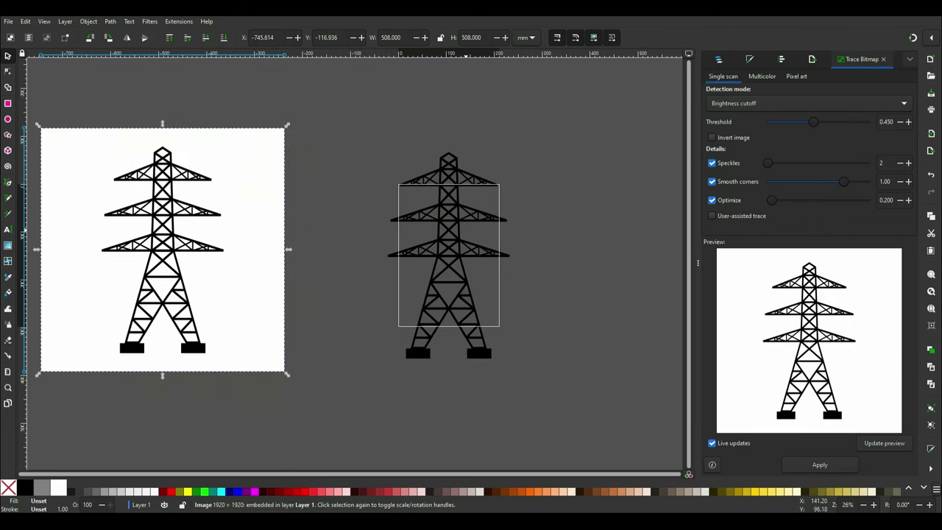
- Compare the traced tower with the original bitmap and show the traced path's nodes
{"action": "left_click", "coordinate": [454, 254]}
{"action": "left_click", "coordinate": [243, 232]}
{"action": "left_click", "coordinate": [455, 211]}
{"action": "left_click", "coordinate": [8, 71]}
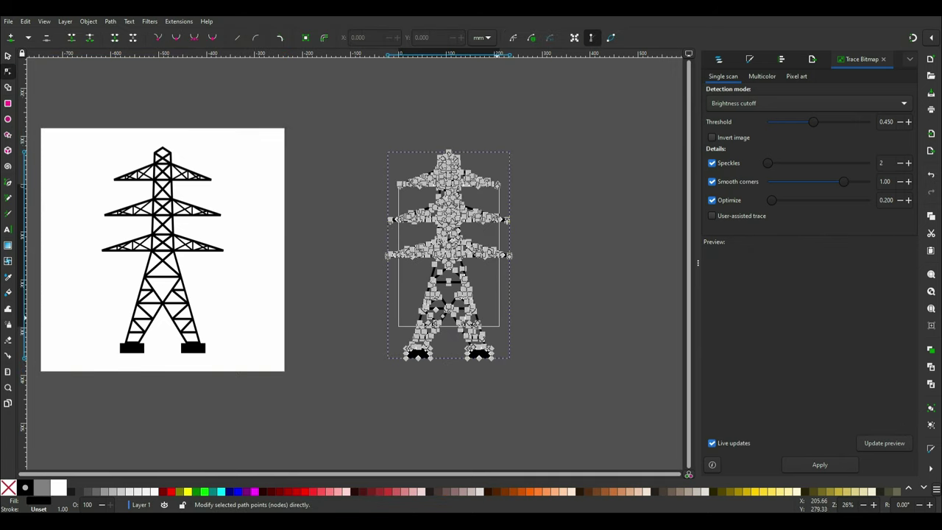
{"action": "left_click", "coordinate": [8, 56]}
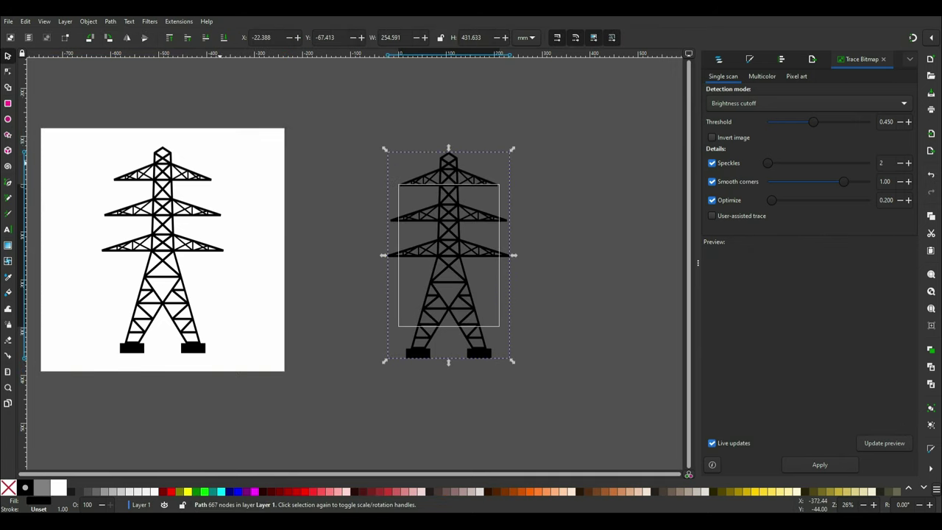
- Delete the original bitmap, keep a spare copy of the traced tower in its place, and select the tower on the page
{"action": "left_click", "coordinate": [222, 166]}
{"action": "key", "text": "Delete"}
{"action": "left_click", "coordinate": [452, 220]}
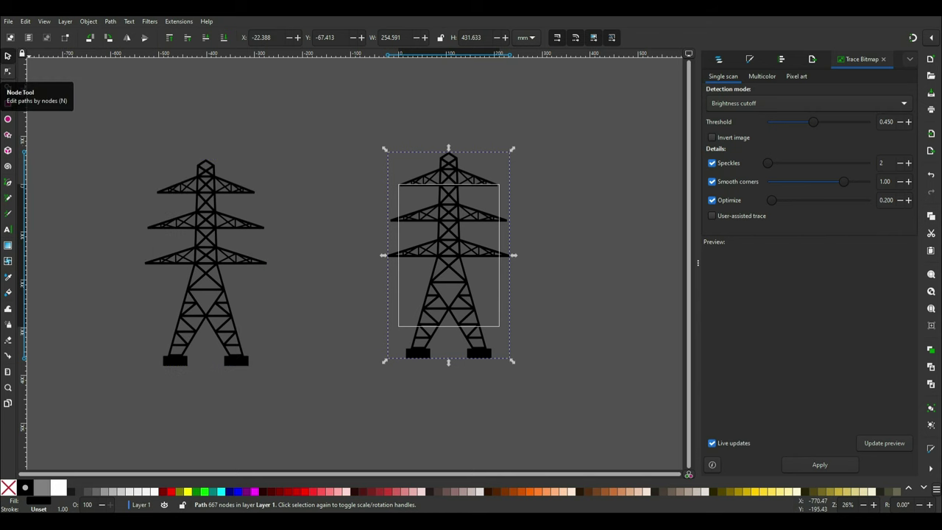
- Delete the nodes of both solid base blocks under the traced tower's legs
{"action": "left_click", "coordinate": [7, 71]}
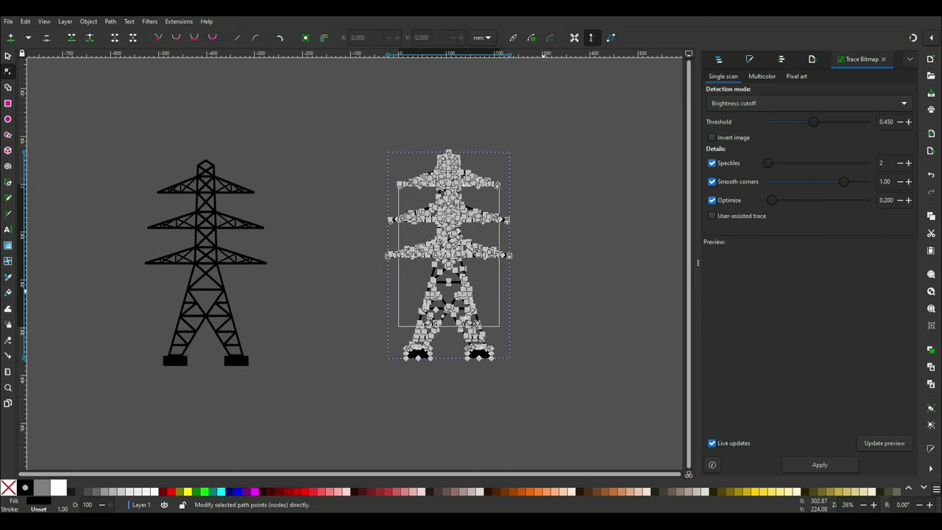
{"action": "scroll", "coordinate": [544, 292], "scroll_direction": "up", "scroll_amount": 3, "text": "ctrl"}
{"action": "scroll", "coordinate": [438, 271], "scroll_direction": "up", "scroll_amount": 1, "text": "ctrl"}
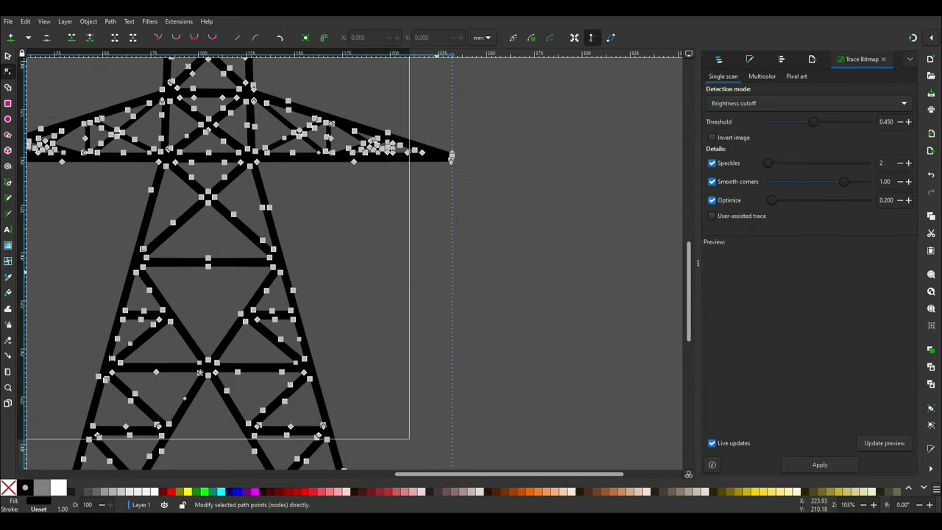
{"action": "scroll", "coordinate": [305, 286], "scroll_direction": "down", "scroll_amount": 8}
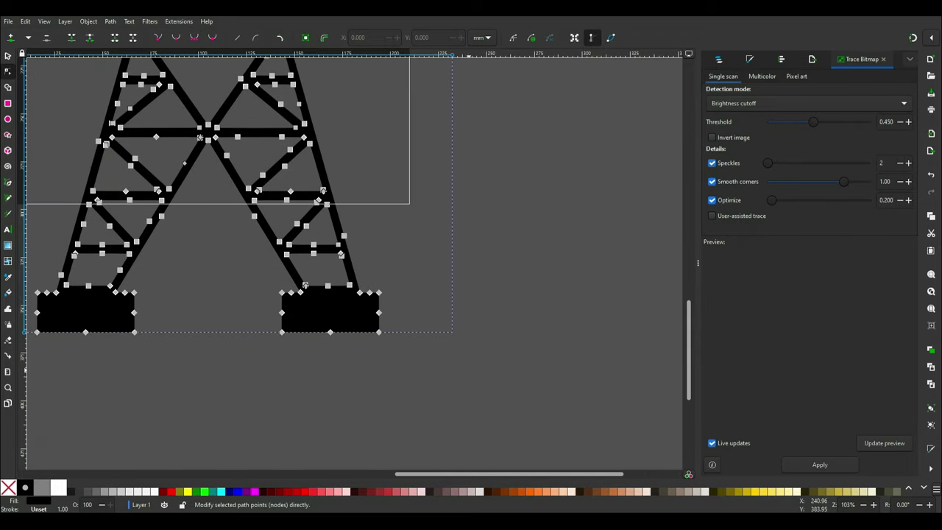
{"action": "left_click_drag", "start_coordinate": [431, 375], "coordinate": [245, 289]}
{"action": "key", "text": "Delete"}
{"action": "key", "text": "ctrl+z"}
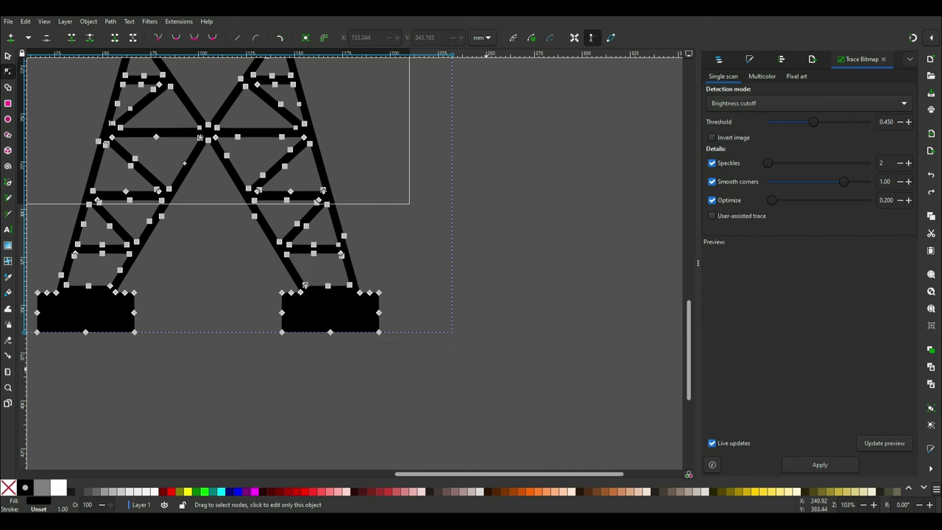
{"action": "left_click_drag", "start_coordinate": [478, 371], "coordinate": [292, 311]}
{"action": "key", "text": "Delete"}
{"action": "key", "text": "Delete"}
{"action": "left_click_drag", "start_coordinate": [440, 474], "coordinate": [402, 474]}
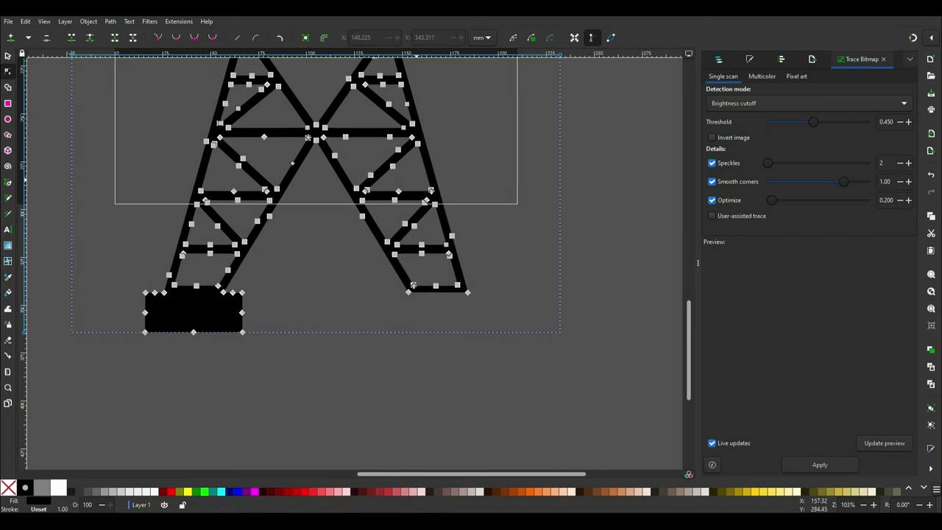
{"action": "left_click_drag", "start_coordinate": [329, 392], "coordinate": [118, 318]}
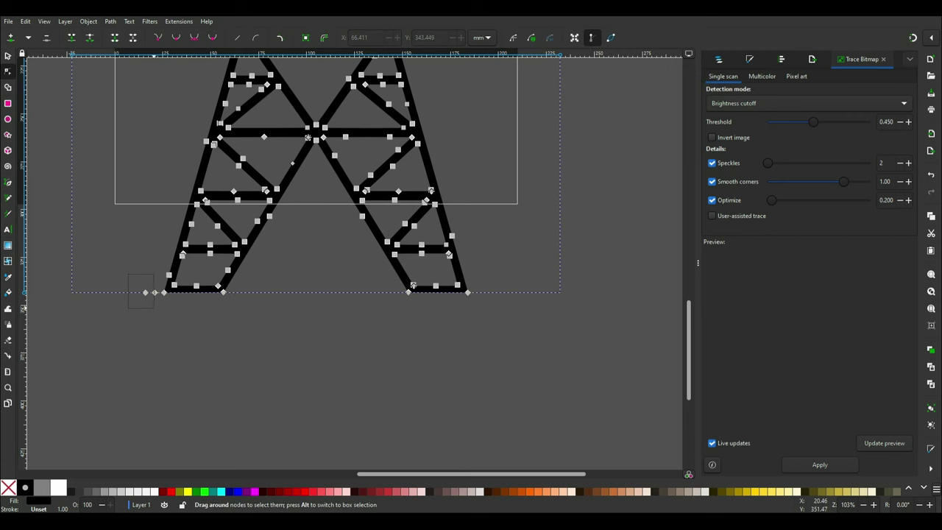
- Delete the nodes of both lowest side arms and of the middle arm on the tower's left side
{"action": "scroll", "coordinate": [151, 291], "scroll_direction": "up", "scroll_amount": 5}
{"action": "left_click_drag", "start_coordinate": [628, 314], "coordinate": [381, 199]}
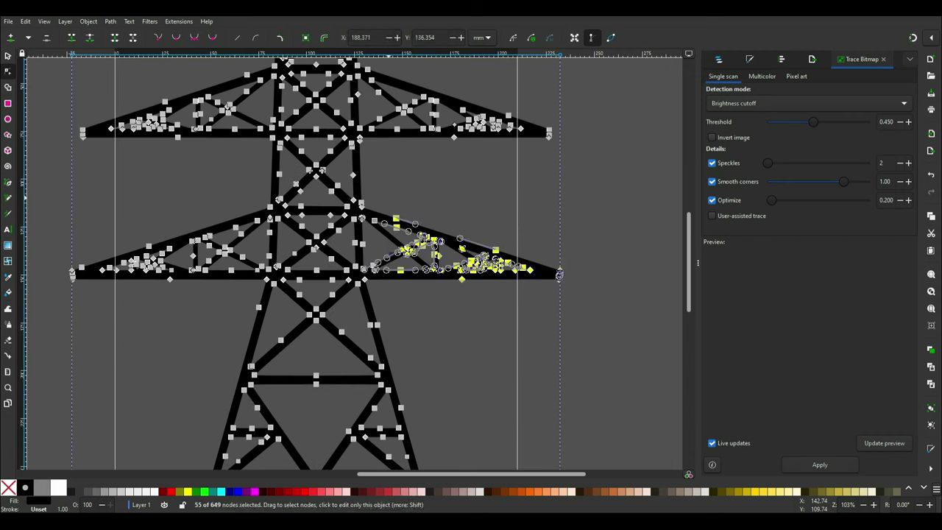
{"action": "key", "text": "Delete"}
{"action": "left_click_drag", "start_coordinate": [39, 222], "coordinate": [231, 328]}
{"action": "key", "text": "Delete"}
{"action": "left_click_drag", "start_coordinate": [64, 95], "coordinate": [216, 174]}
{"action": "key", "text": "Delete"}
- Delete the nodes of the two uppermost side arms on the traced tower
{"action": "scroll", "coordinate": [132, 175], "scroll_direction": "up", "scroll_amount": 6}
{"action": "left_click_drag", "start_coordinate": [78, 151], "coordinate": [265, 261]}
{"action": "key", "text": "Delete"}
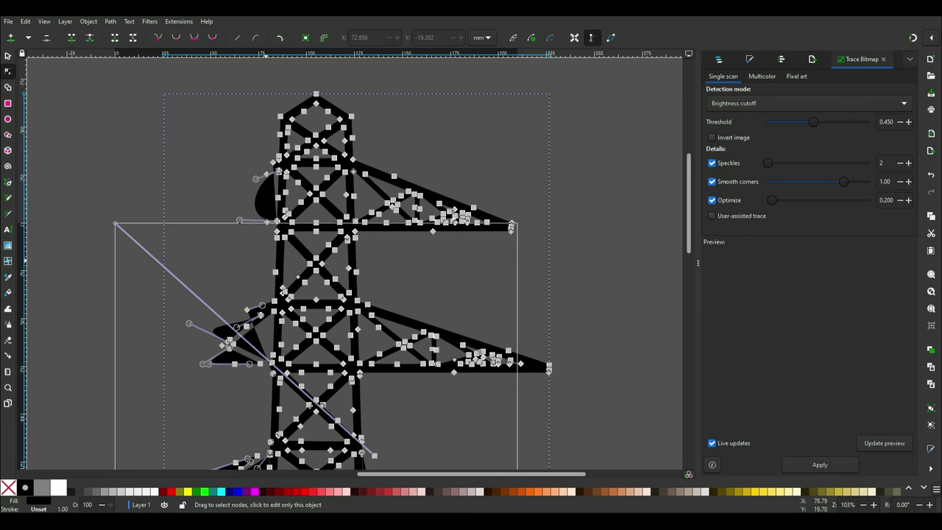
{"action": "left_click_drag", "start_coordinate": [537, 137], "coordinate": [371, 273]}
{"action": "key", "text": "Delete"}
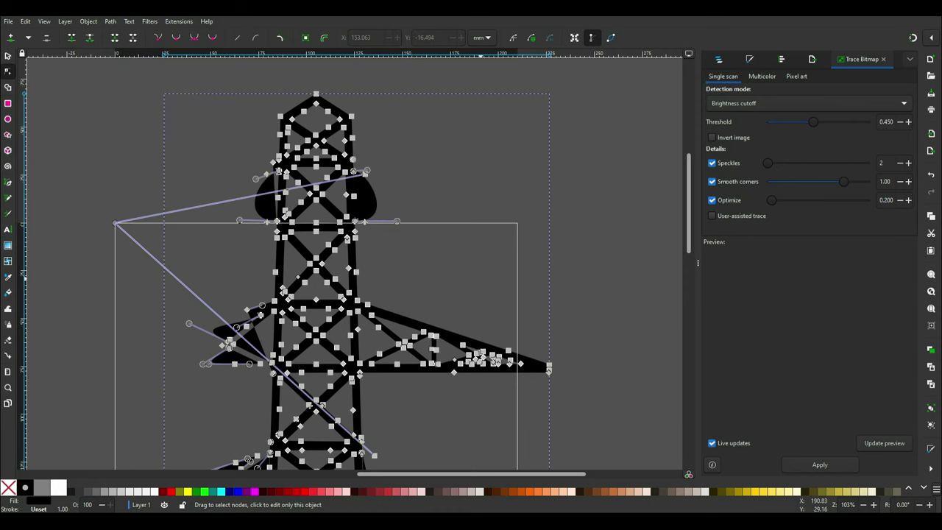
- Delete the nodes of the middle side arm on the tower's right side
{"action": "left_click_drag", "start_coordinate": [585, 297], "coordinate": [383, 353]}
{"action": "key", "text": "Delete"}
{"action": "key", "text": "Delete"}
{"action": "left_click_drag", "start_coordinate": [383, 310], "coordinate": [364, 322]}
{"action": "key", "text": "Delete"}
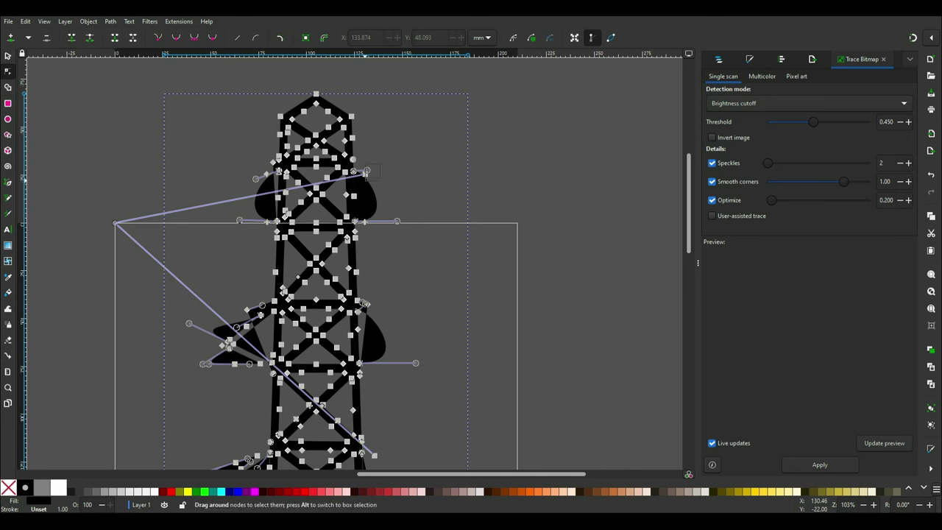
{"action": "key", "text": "Delete"}
- Delete the leftover nodes of the middle left arm and the stray nodes with long handles crossing the tower
{"action": "left_click_drag", "start_coordinate": [149, 299], "coordinate": [236, 398]}
{"action": "key", "text": "Delete"}
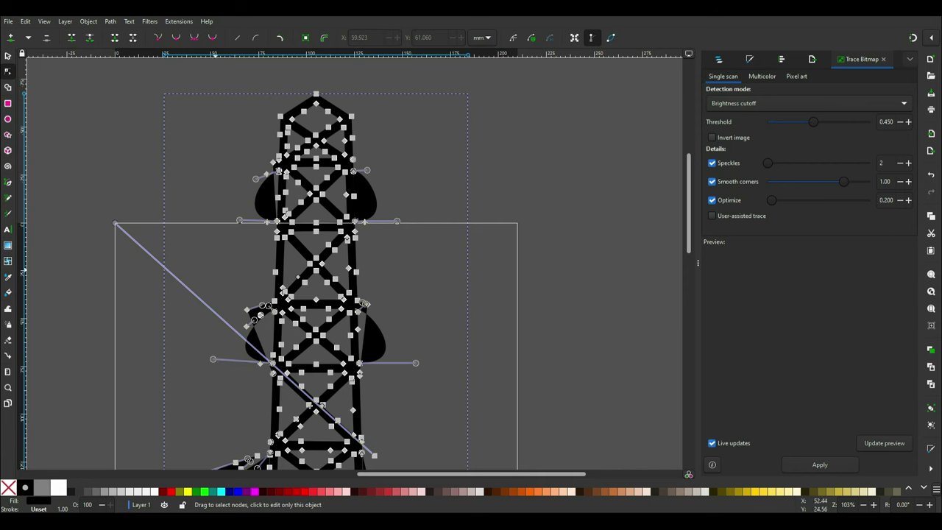
{"action": "left_click_drag", "start_coordinate": [218, 270], "coordinate": [257, 333]}
{"action": "key", "text": "Delete"}
{"action": "left_click", "coordinate": [115, 223]}
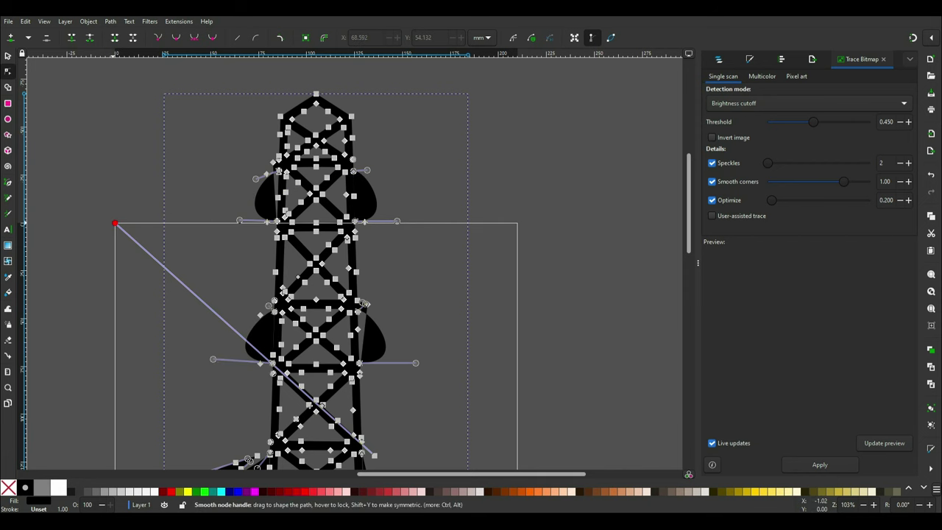
{"action": "key", "text": "Delete"}
{"action": "left_click", "coordinate": [374, 455]}
{"action": "key", "text": "Delete"}
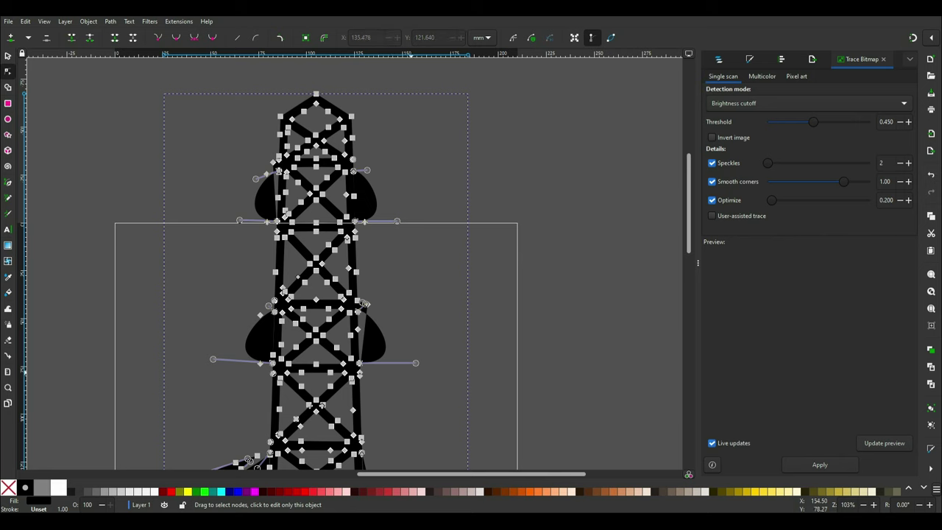
- Flatten the bulge left at the middle right arm by pulling its node handles and leftover corner back to the tower's edge
{"action": "left_click_drag", "start_coordinate": [416, 363], "coordinate": [365, 360]}
{"action": "scroll", "coordinate": [387, 323], "scroll_direction": "up", "scroll_amount": 3}
{"action": "scroll", "coordinate": [387, 323], "scroll_direction": "down", "scroll_amount": 3}
{"action": "scroll", "coordinate": [388, 323], "scroll_direction": "up", "scroll_amount": 3, "text": "ctrl"}
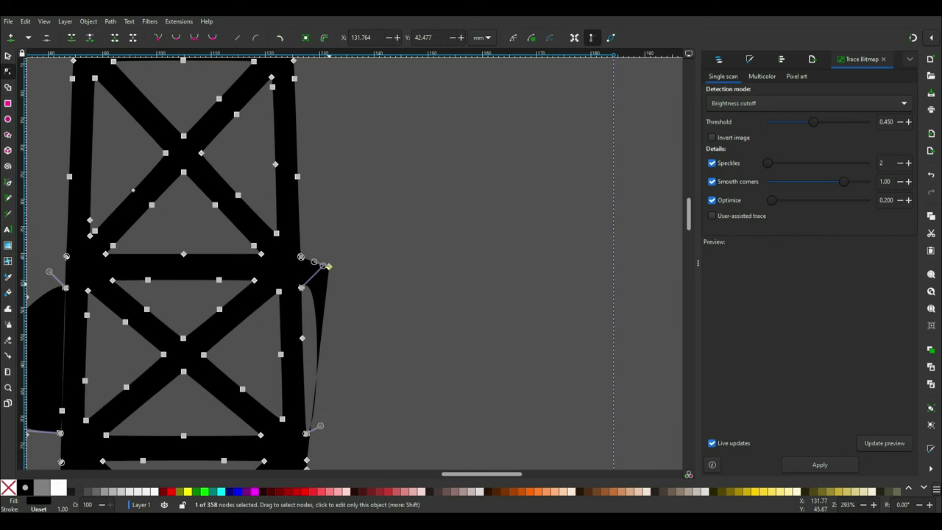
{"action": "scroll", "coordinate": [388, 324], "scroll_direction": "down", "scroll_amount": 3}
{"action": "left_click_drag", "start_coordinate": [322, 188], "coordinate": [301, 209]}
- Remove the bulge left at the middle left arm by retracting its handles, deleting the leftover nodes and straightening the edge
{"action": "scroll", "coordinate": [302, 213], "scroll_direction": "left", "scroll_amount": 8}
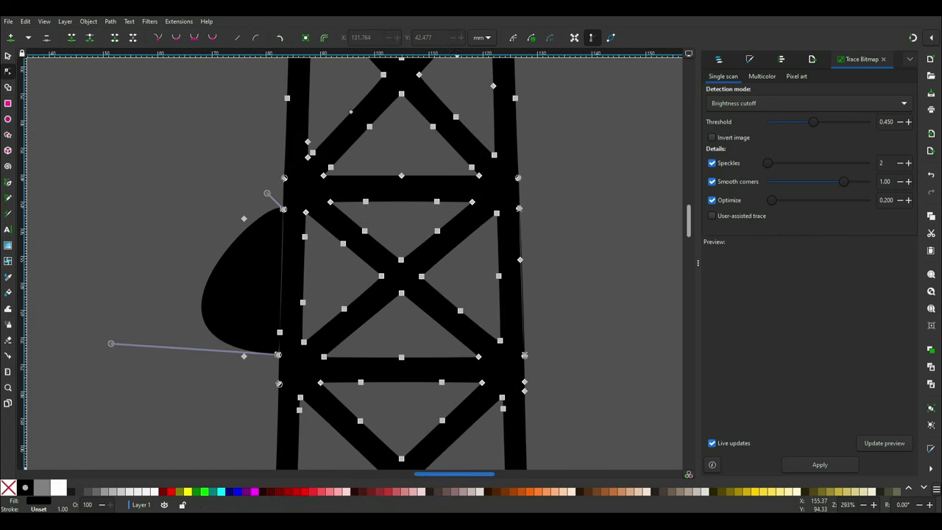
{"action": "left_click_drag", "start_coordinate": [111, 343], "coordinate": [277, 355]}
{"action": "left_click_drag", "start_coordinate": [267, 193], "coordinate": [283, 208]}
{"action": "left_click", "coordinate": [244, 218]}
{"action": "key", "text": "Delete"}
{"action": "left_click", "coordinate": [245, 356]}
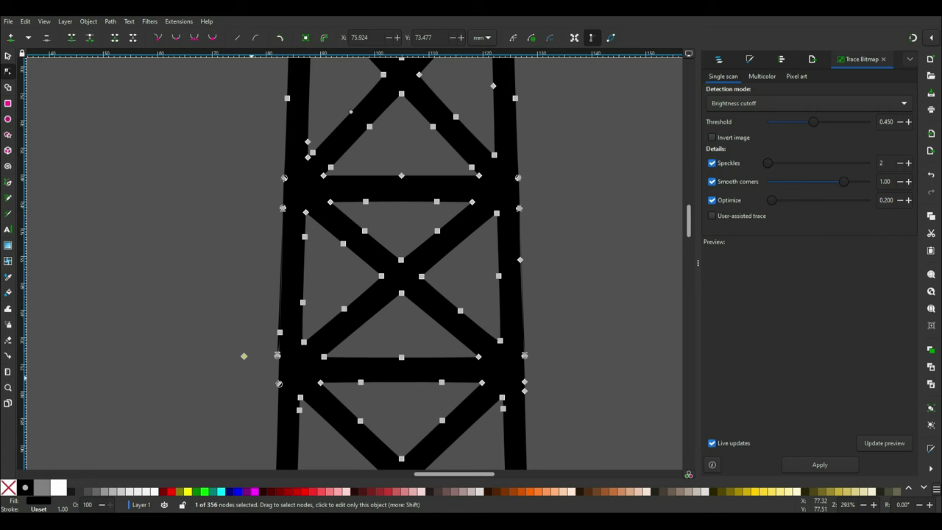
{"action": "key", "text": "Delete"}
{"action": "left_click", "coordinate": [277, 356]}
{"action": "key", "text": "Delete"}
{"action": "left_click_drag", "start_coordinate": [279, 349], "coordinate": [281, 333]}
{"action": "left_click_drag", "start_coordinate": [245, 298], "coordinate": [281, 333]}
- Clean up both edges where the uppermost arms were by retracting the curve handles and deleting the protruding leftover nodes
{"action": "scroll", "coordinate": [282, 331], "scroll_direction": "up", "scroll_amount": 8}
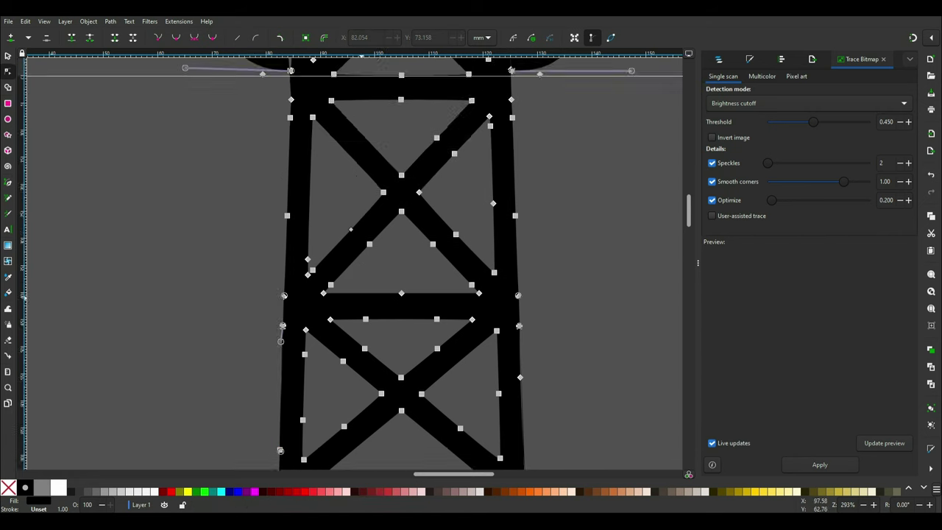
{"action": "left_click_drag", "start_coordinate": [630, 267], "coordinate": [512, 266]}
{"action": "left_click_drag", "start_coordinate": [545, 122], "coordinate": [509, 124]}
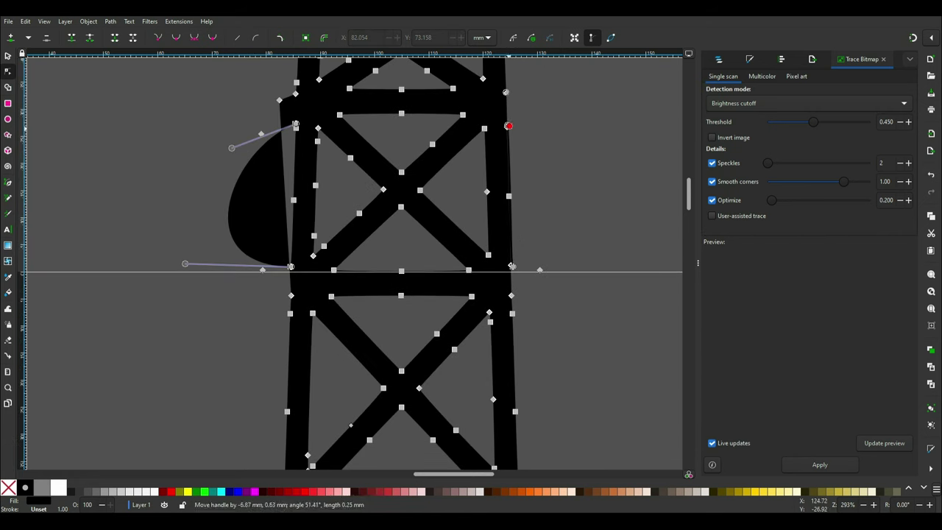
{"action": "left_click_drag", "start_coordinate": [231, 148], "coordinate": [293, 125]}
{"action": "left_click_drag", "start_coordinate": [185, 262], "coordinate": [291, 265]}
{"action": "left_click", "coordinate": [261, 134]}
{"action": "key", "text": "Delete"}
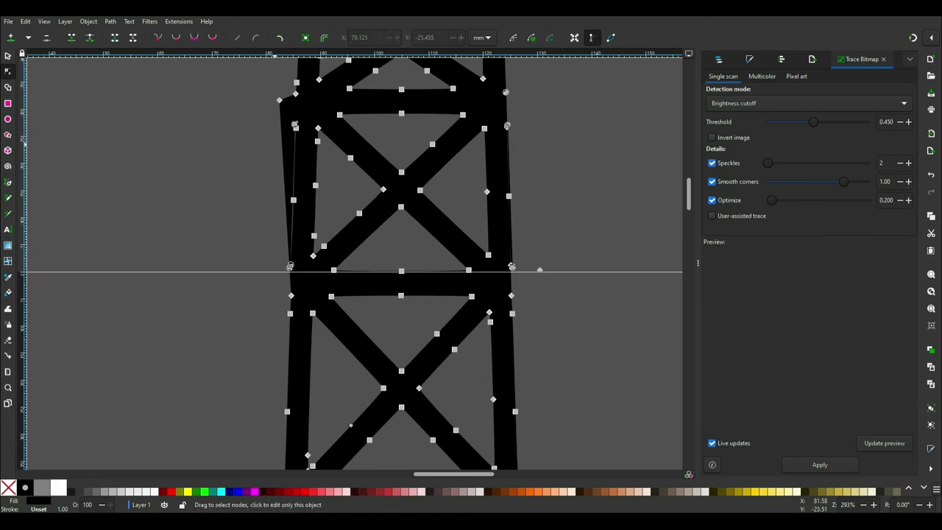
{"action": "left_click", "coordinate": [279, 100]}
{"action": "key", "text": "Delete"}
{"action": "left_click", "coordinate": [539, 270]}
{"action": "key", "text": "Delete"}
- Remove the remnants of the lowest arms by deleting their leftover nodes and pulling the remaining points to the tower's edge
{"action": "scroll", "coordinate": [535, 267], "scroll_direction": "down", "scroll_amount": 7}
{"action": "scroll", "coordinate": [535, 267], "scroll_direction": "down", "scroll_amount": 16}
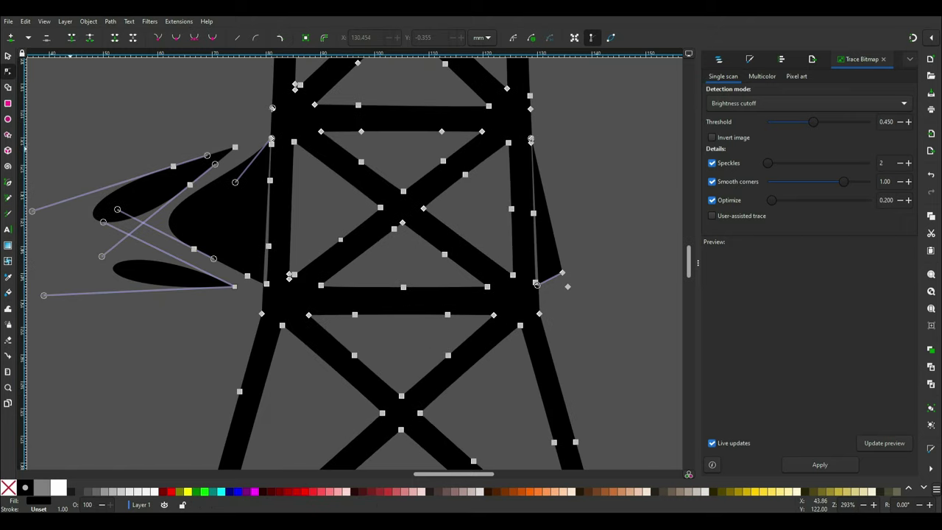
{"action": "left_click_drag", "start_coordinate": [160, 158], "coordinate": [254, 293]}
{"action": "key", "text": "Delete"}
{"action": "left_click", "coordinate": [562, 272]}
{"action": "key", "text": "Delete"}
{"action": "left_click_drag", "start_coordinate": [166, 310], "coordinate": [266, 283]}
{"action": "left_click_drag", "start_coordinate": [153, 118], "coordinate": [272, 138]}
- Select the armless tower as a whole object and move it slightly upward on the canvas
{"action": "scroll", "coordinate": [466, 217], "scroll_direction": "down", "scroll_amount": 6, "text": "ctrl"}
{"action": "scroll", "coordinate": [466, 217], "scroll_direction": "up", "scroll_amount": 2}
{"action": "key", "text": "s"}
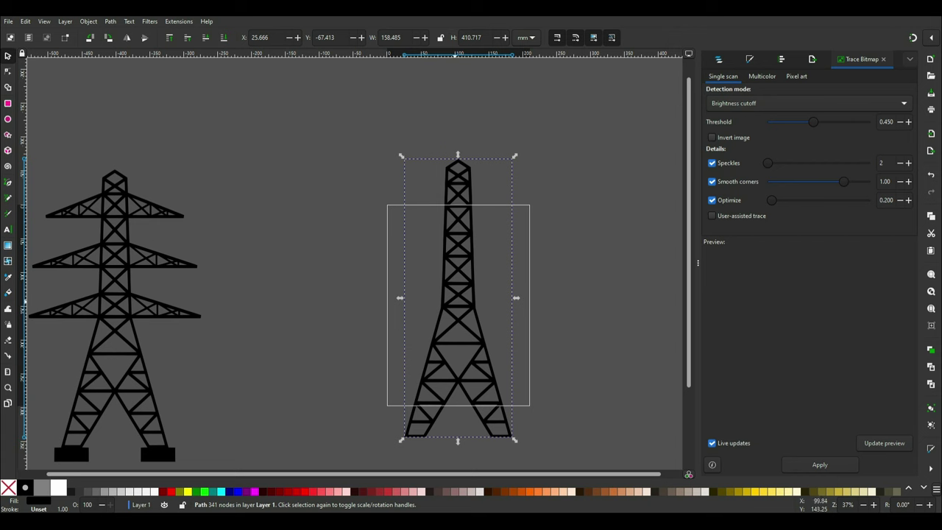
{"action": "left_click_drag", "start_coordinate": [450, 303], "coordinate": [460, 256]}
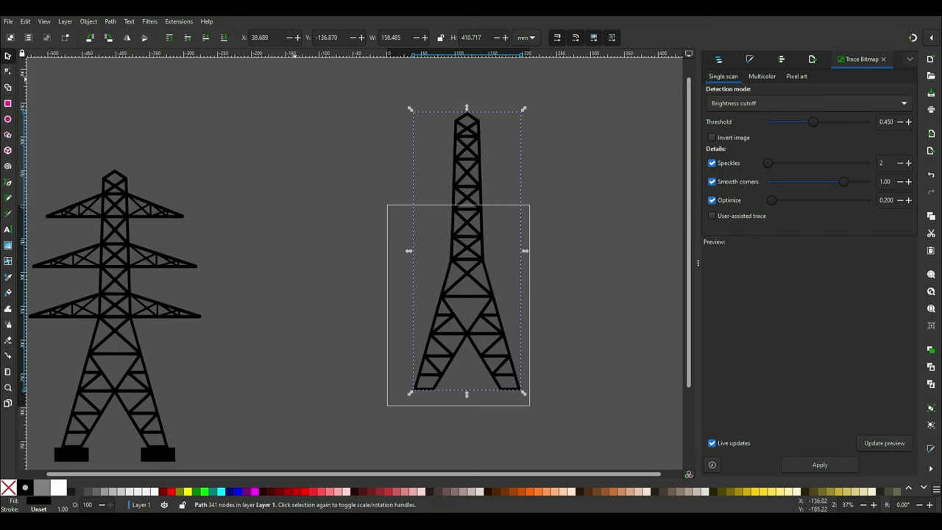
- Import the scratched metallic background JPG from the tower folder into the Inkscape document as an embedded image
{"action": "left_click_drag", "start_coordinate": [283, 7], "coordinate": [472, 66]}
{"action": "left_click_drag", "start_coordinate": [218, 126], "coordinate": [441, 221]}
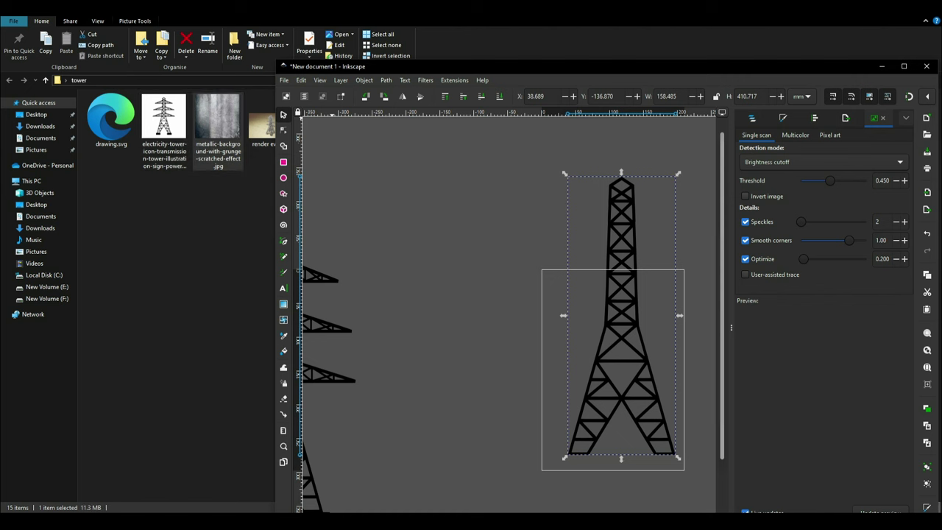
{"action": "key", "text": "Return"}
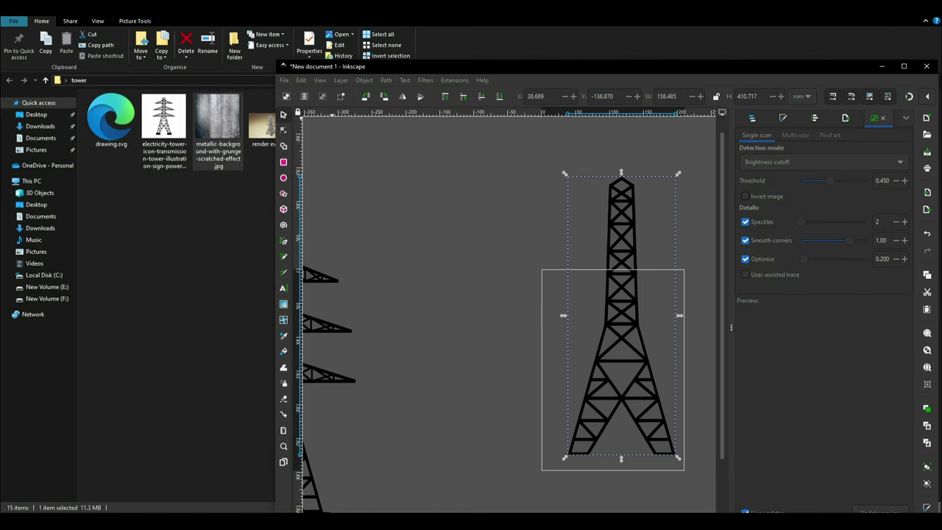
{"action": "key", "text": "F11"}
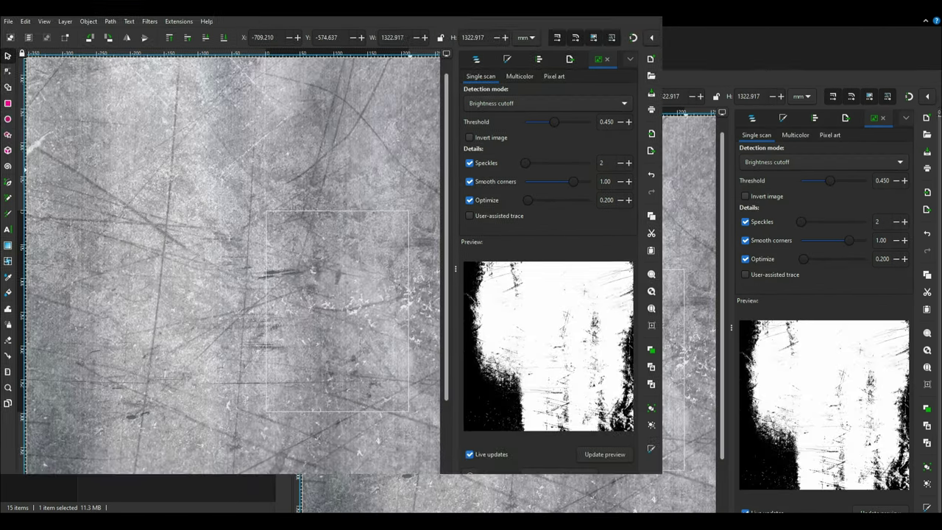
- Scale the metal image down to about 574 mm square and move it below the armless tower
{"action": "scroll", "coordinate": [475, 182], "scroll_direction": "down", "scroll_amount": 3, "text": "ctrl"}
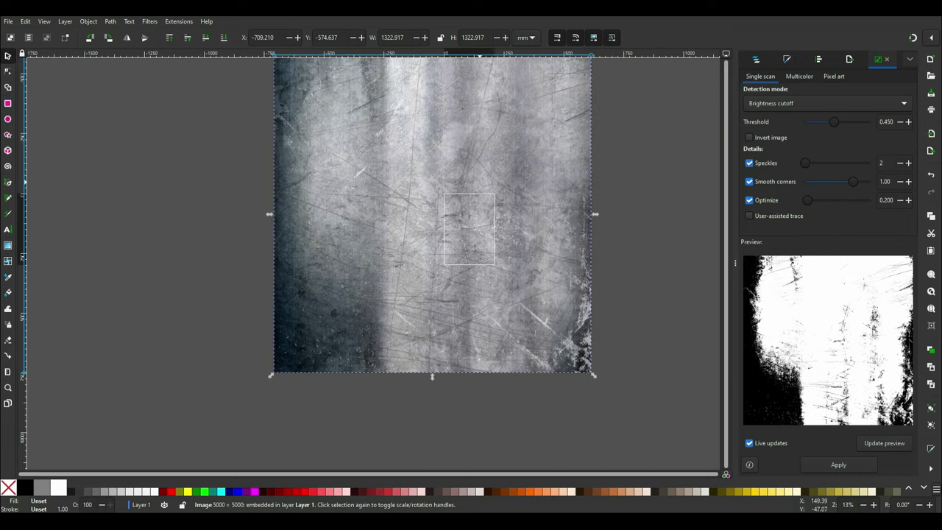
{"action": "left_click_drag", "start_coordinate": [271, 375], "coordinate": [441, 194]}
{"action": "left_click_drag", "start_coordinate": [520, 183], "coordinate": [491, 367]}
- Raise the armless tower to the top of the stacking order and move the metal image up behind it
{"action": "left_click", "coordinate": [476, 194]}
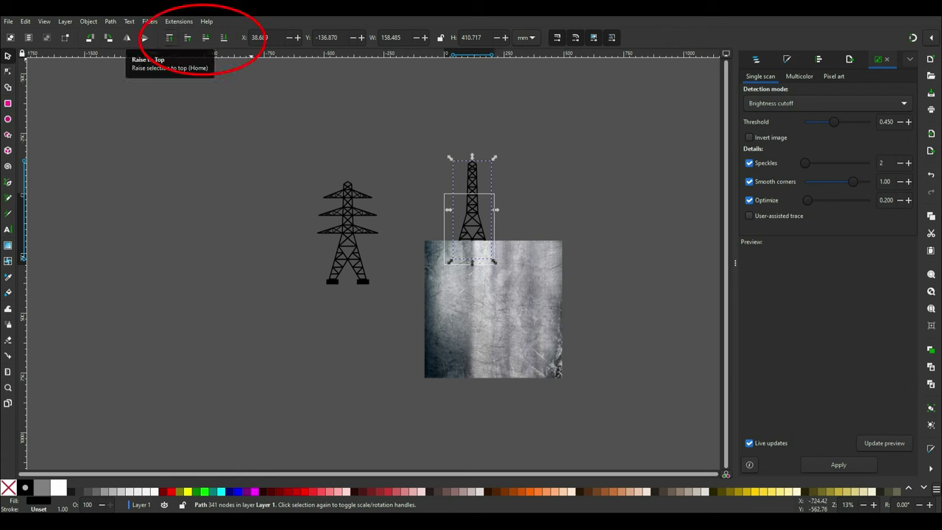
{"action": "left_click", "coordinate": [169, 37]}
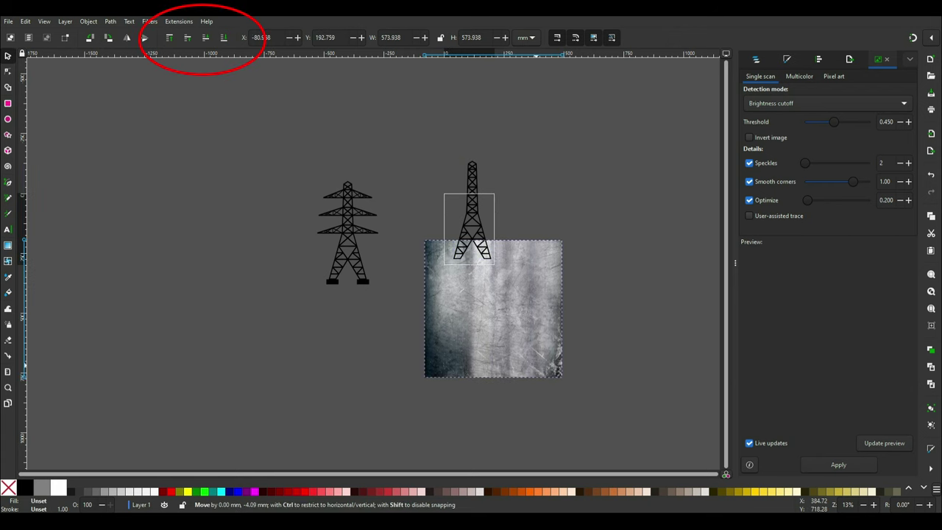
{"action": "mouse_move", "coordinate": [536, 366]}
{"action": "left_mouse_down"}
{"action": "mouse_move", "coordinate": [490, 257]}
{"action": "mouse_move", "coordinate": [489, 267]}
{"action": "left_mouse_up"}
- Move the original tower with arms further left so it stands clear of the metal image
{"action": "left_click_drag", "start_coordinate": [356, 260], "coordinate": [332, 259]}
{"action": "scroll", "coordinate": [464, 242], "scroll_direction": "up", "scroll_amount": 4}
{"action": "scroll", "coordinate": [465, 240], "scroll_direction": "down", "scroll_amount": 4}
{"action": "scroll", "coordinate": [478, 237], "scroll_direction": "up", "scroll_amount": 2, "text": "ctrl"}
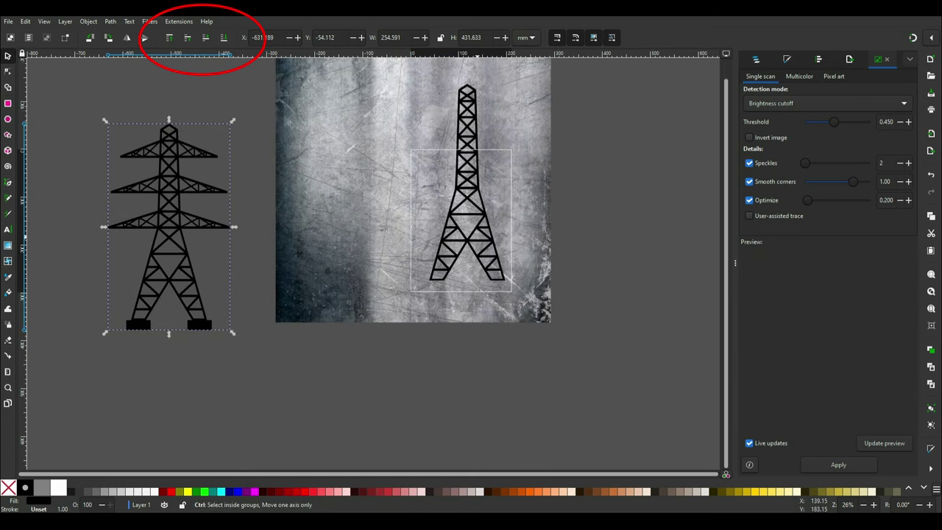
{"action": "scroll", "coordinate": [482, 237], "scroll_direction": "up", "scroll_amount": 4}
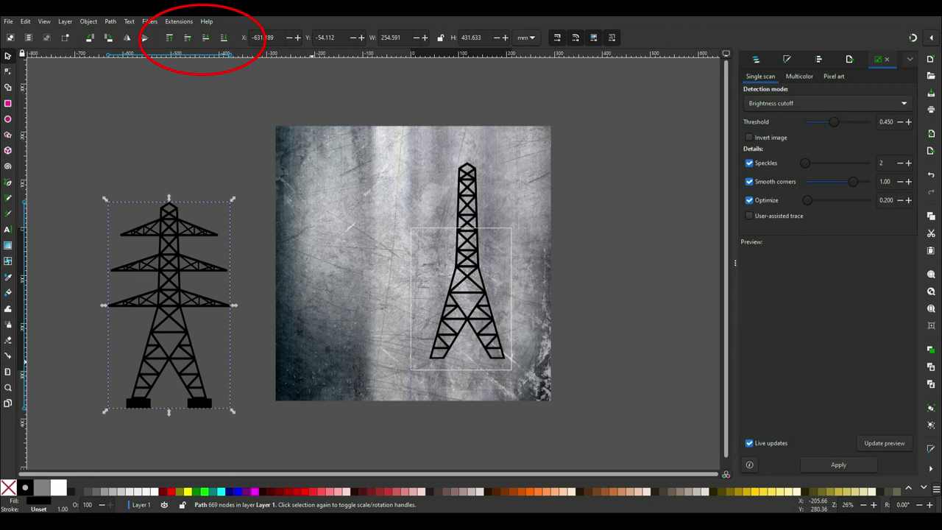
- Scale the metal image to about 513 mm square and position it so the armless tower lies fully within it
{"action": "left_click", "coordinate": [329, 363]}
{"action": "left_click_drag", "start_coordinate": [272, 404], "coordinate": [302, 374]}
{"action": "left_click_drag", "start_coordinate": [489, 287], "coordinate": [466, 297]}
{"action": "left_click_drag", "start_coordinate": [308, 311], "coordinate": [308, 312]}
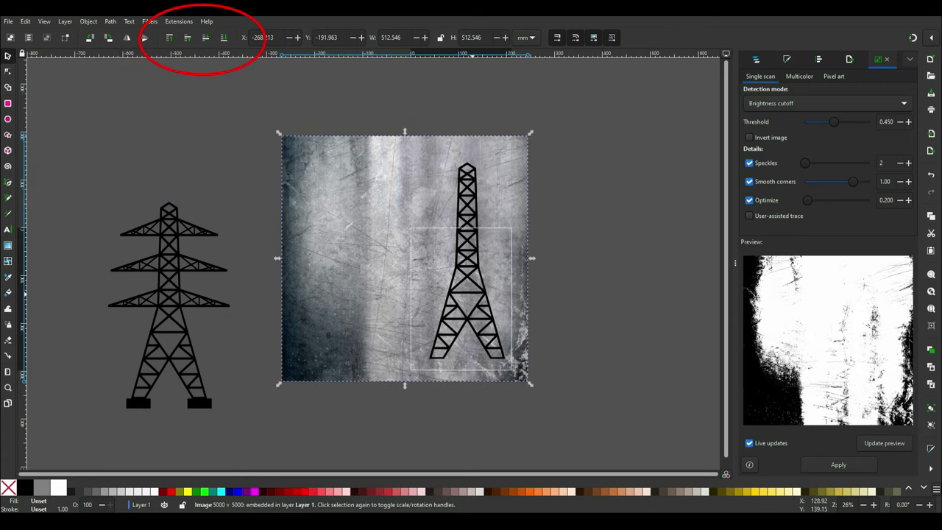
- Try lowering the armless tower to the bottom of the stacking order, and undo the change
{"action": "left_click", "coordinate": [484, 292]}
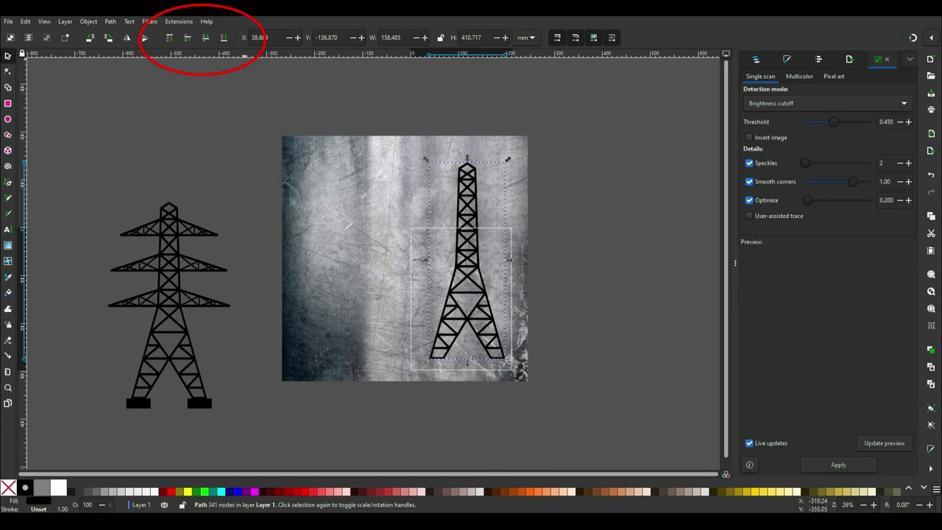
{"action": "left_click", "coordinate": [224, 37]}
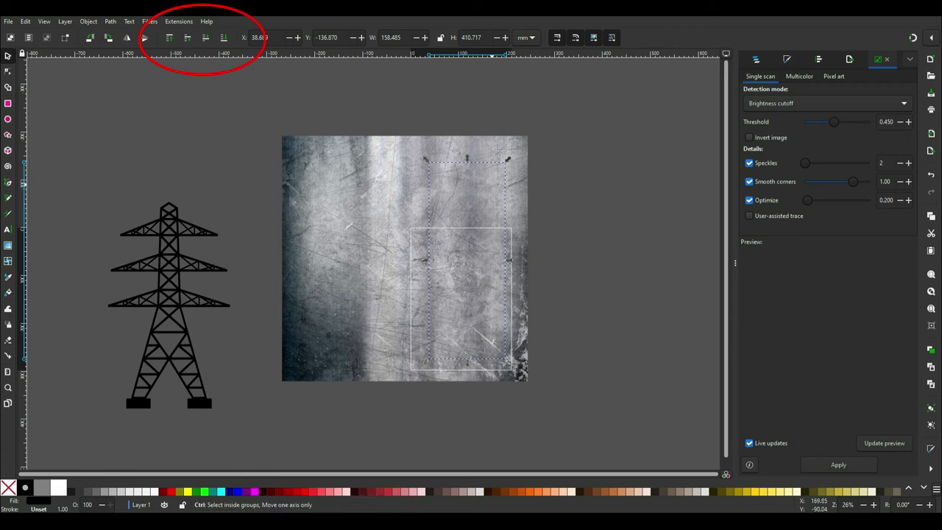
{"action": "key", "text": "ctrl+z"}
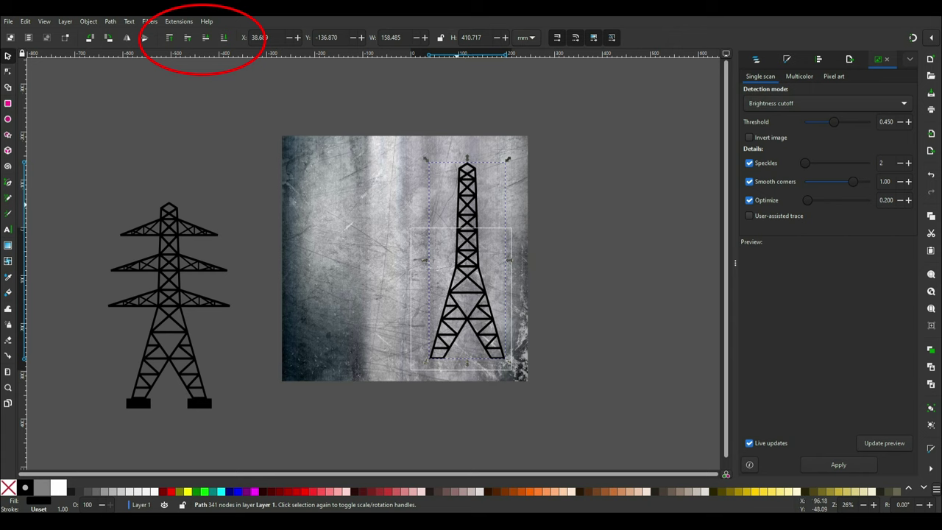
- Select the metal image together with the armless tower and clip the image to the tower's shape
{"action": "left_click_drag", "start_coordinate": [565, 111], "coordinate": [253, 413]}
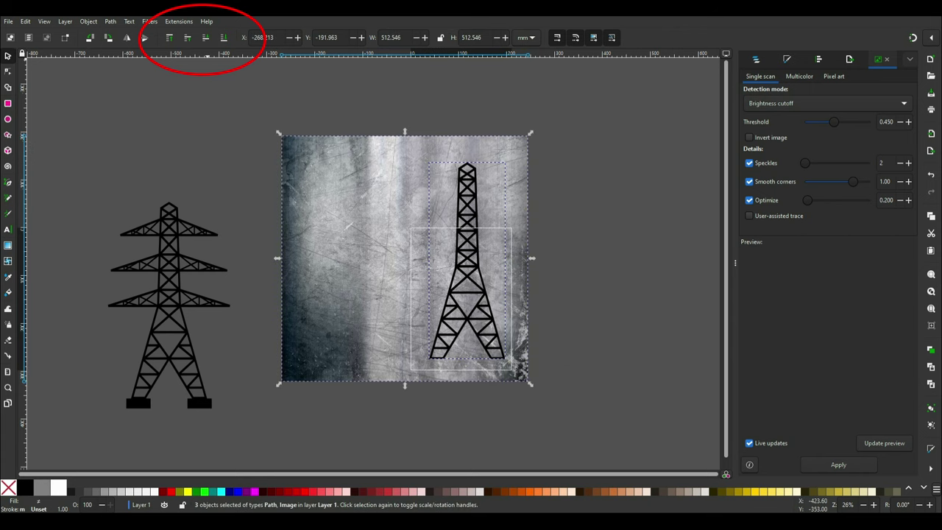
{"action": "left_click", "coordinate": [88, 21]}
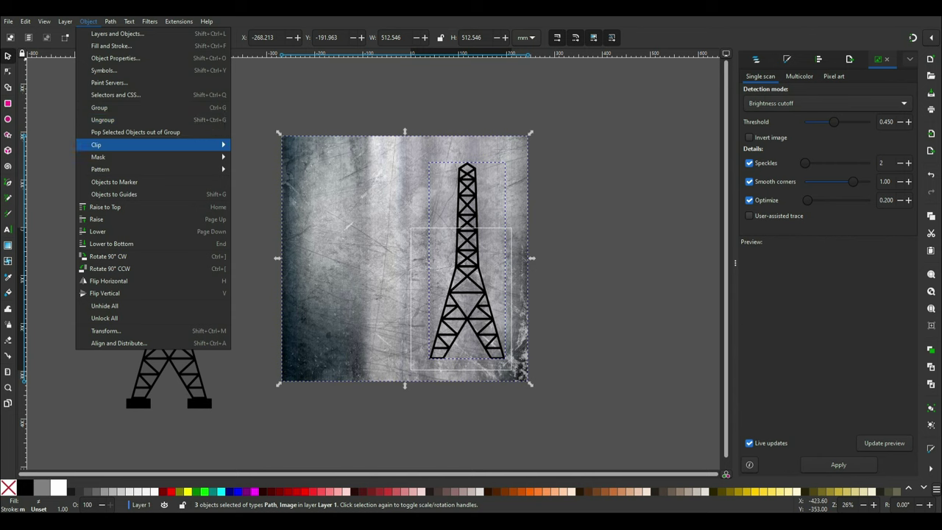
{"action": "mouse_move", "coordinate": [184, 144]}
{"action": "left_click", "coordinate": [254, 143]}
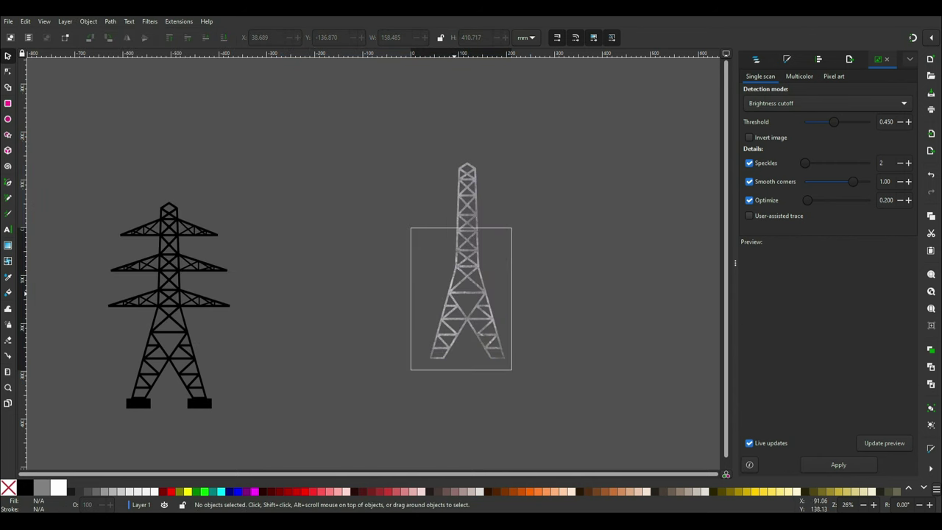
- Separate the metal-textured tower from the black copy beneath it by moving the textured one left and the black one right
{"action": "mouse_move", "coordinate": [467, 294]}
{"action": "left_mouse_down"}
{"action": "mouse_move", "coordinate": [581, 278]}
{"action": "mouse_move", "coordinate": [462, 298]}
{"action": "mouse_move", "coordinate": [346, 297]}
{"action": "left_mouse_up"}
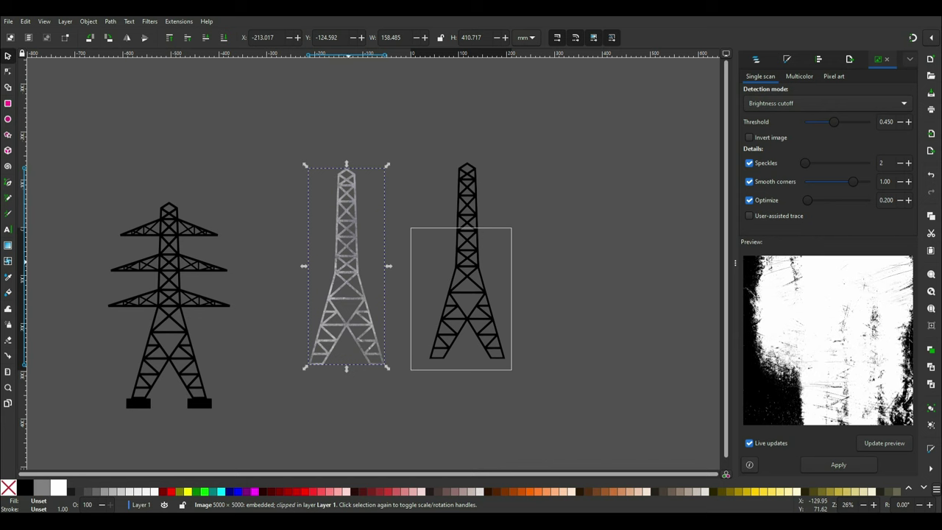
{"action": "left_click_drag", "start_coordinate": [465, 276], "coordinate": [578, 276]}
{"action": "left_click_drag", "start_coordinate": [345, 278], "coordinate": [379, 275]}
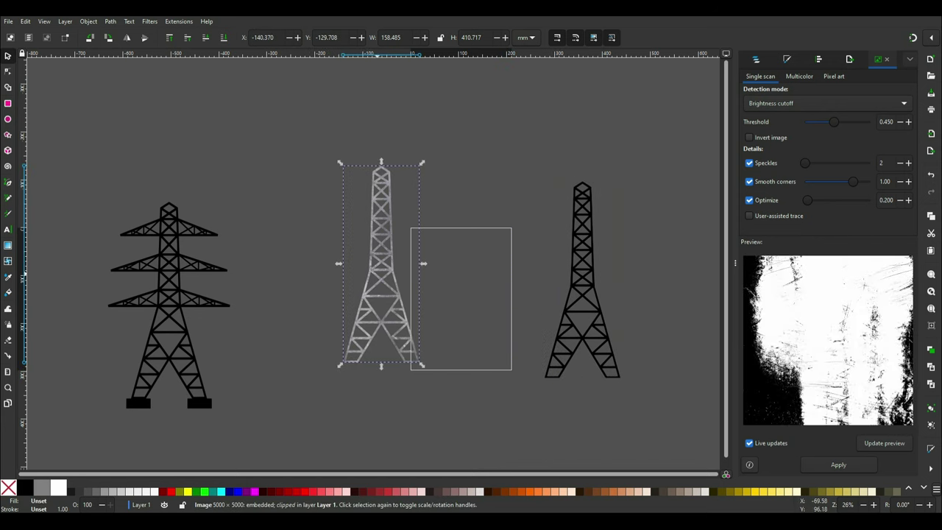
- Draw a black rectangle about 380 by 573 mm around the metal-textured tower and lower it behind the tower
{"action": "key", "text": "r"}
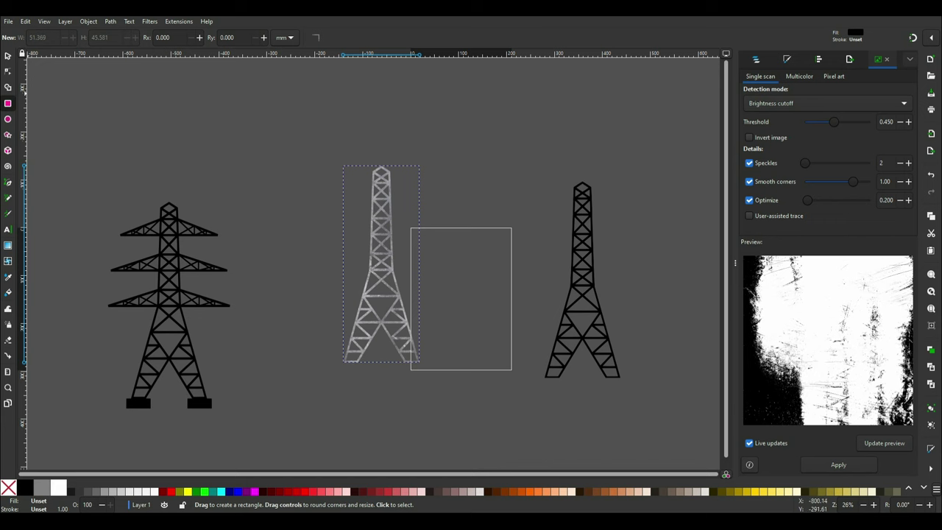
{"action": "mouse_move", "coordinate": [283, 114]}
{"action": "left_mouse_down"}
{"action": "mouse_move", "coordinate": [405, 257]}
{"action": "mouse_move", "coordinate": [465, 387]}
{"action": "left_mouse_up"}
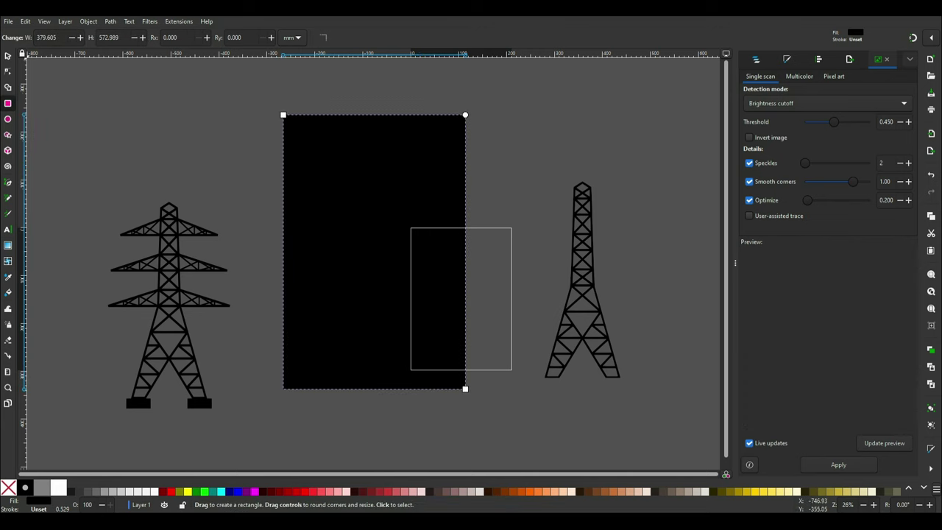
{"action": "key", "text": "s"}
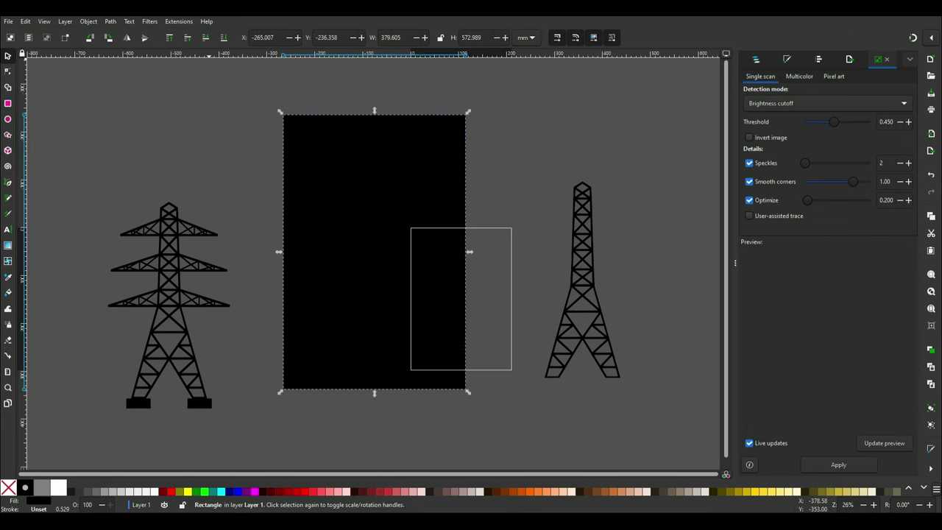
{"action": "left_click", "coordinate": [206, 38]}
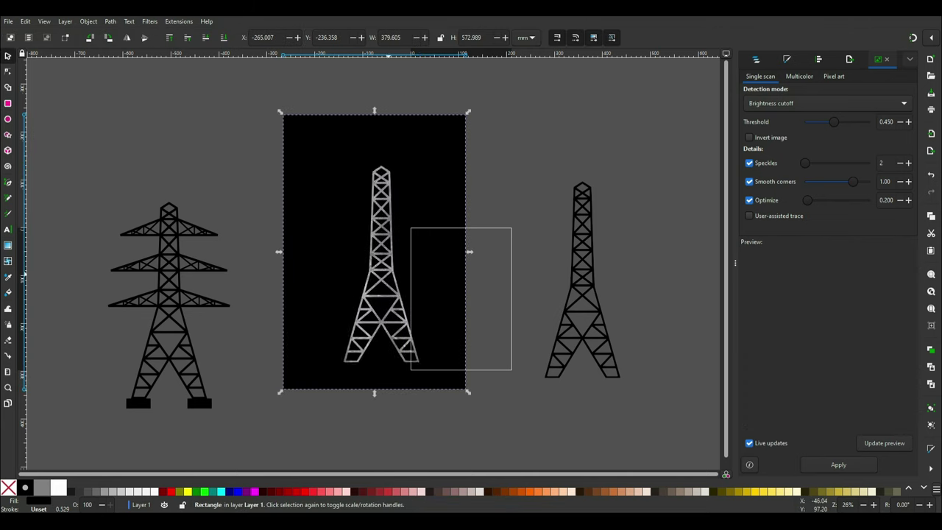
- Set up an export of the selected metal tower area with its black background as a Portable Network Graphic (.png)
{"action": "left_click", "coordinate": [387, 274]}
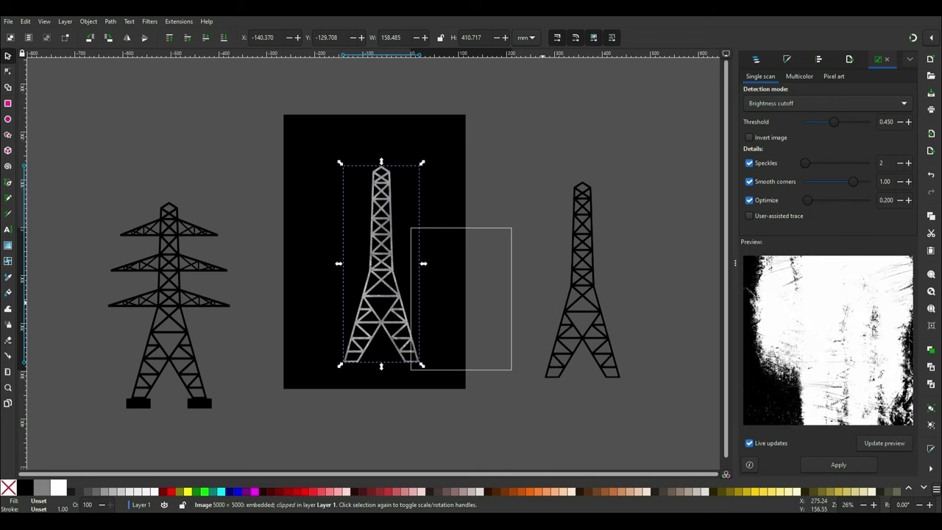
{"action": "left_click", "coordinate": [8, 20]}
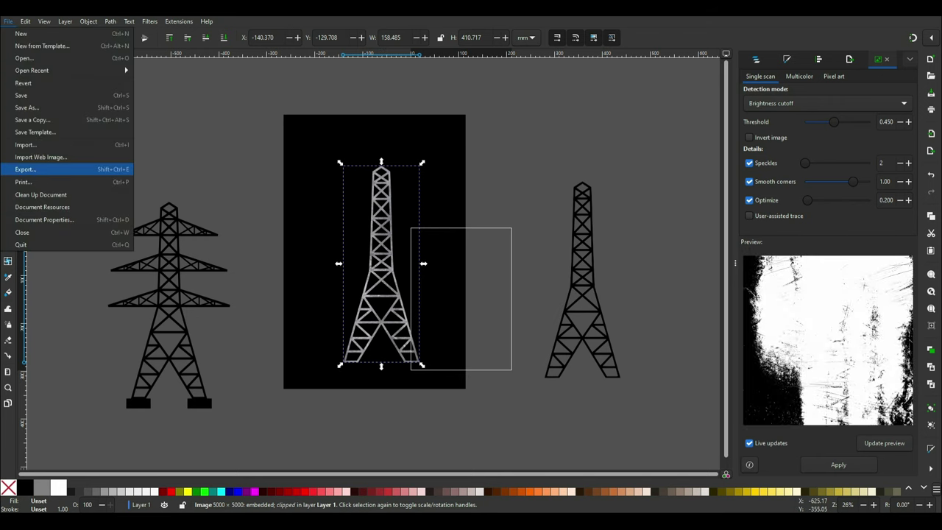
{"action": "left_click", "coordinate": [25, 170]}
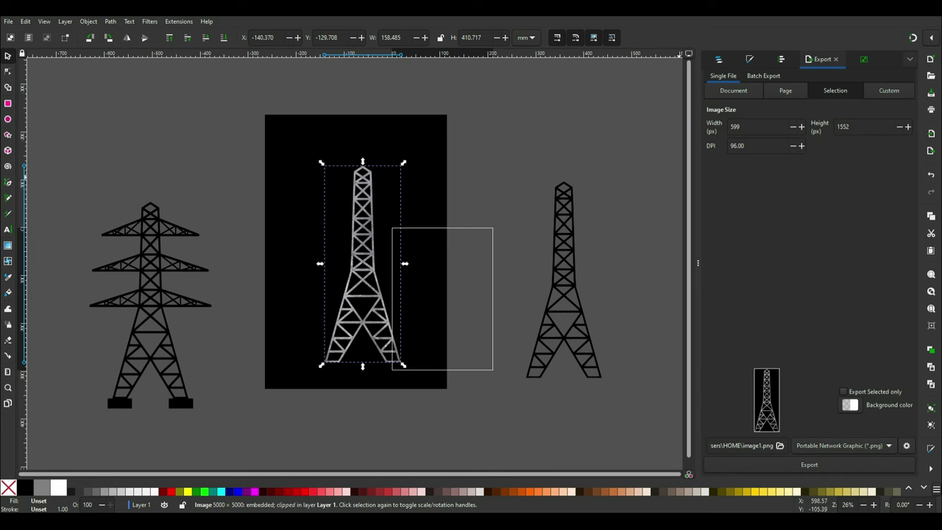
{"action": "left_click", "coordinate": [780, 445]}
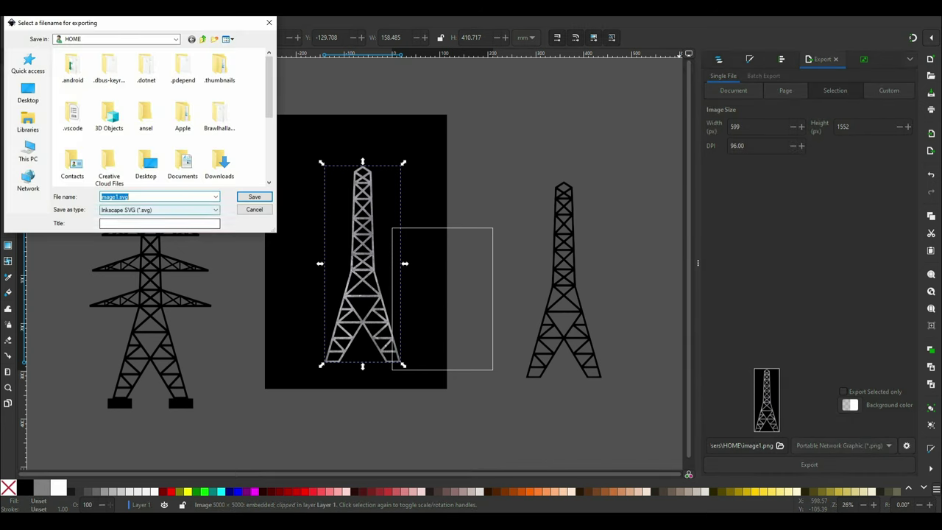
{"action": "left_click", "coordinate": [160, 210]}
{"action": "left_click", "coordinate": [160, 225]}
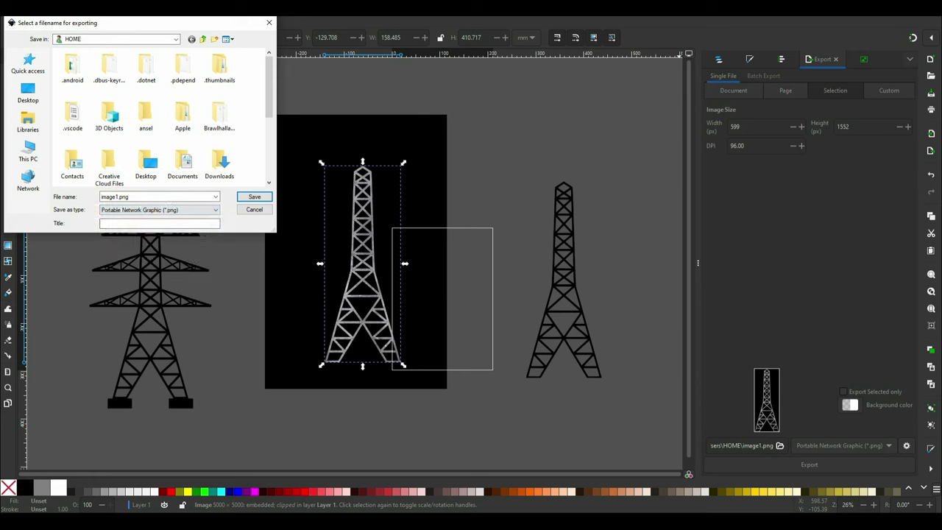
{"action": "key", "text": "Return"}
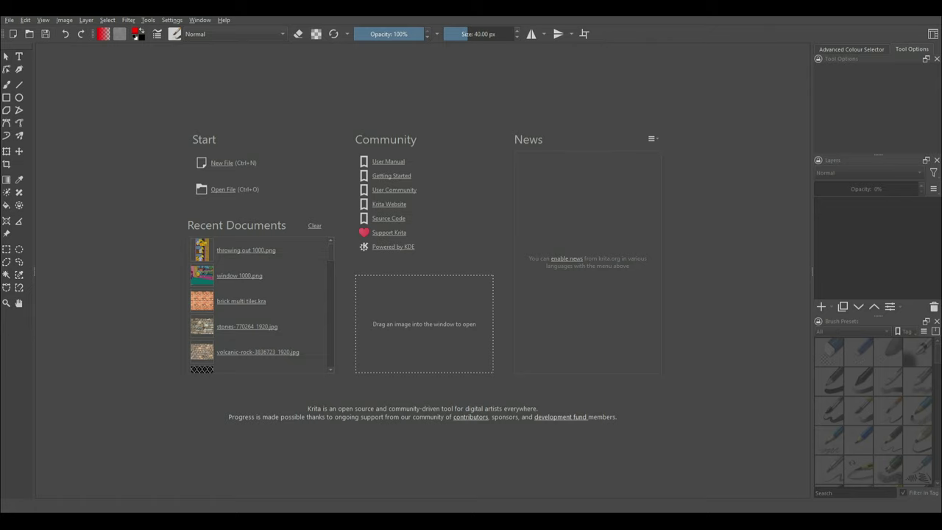
- Switch to Krita, open tower bg.png from the tower folder and fit the whole image in view
{"action": "left_click_drag", "start_coordinate": [221, 8], "coordinate": [705, 73]}
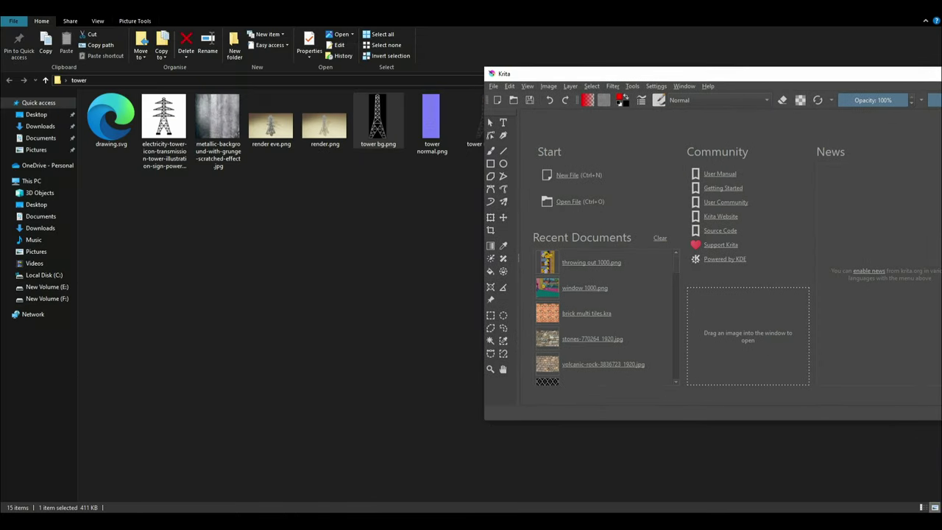
{"action": "left_click_drag", "start_coordinate": [377, 118], "coordinate": [731, 257]}
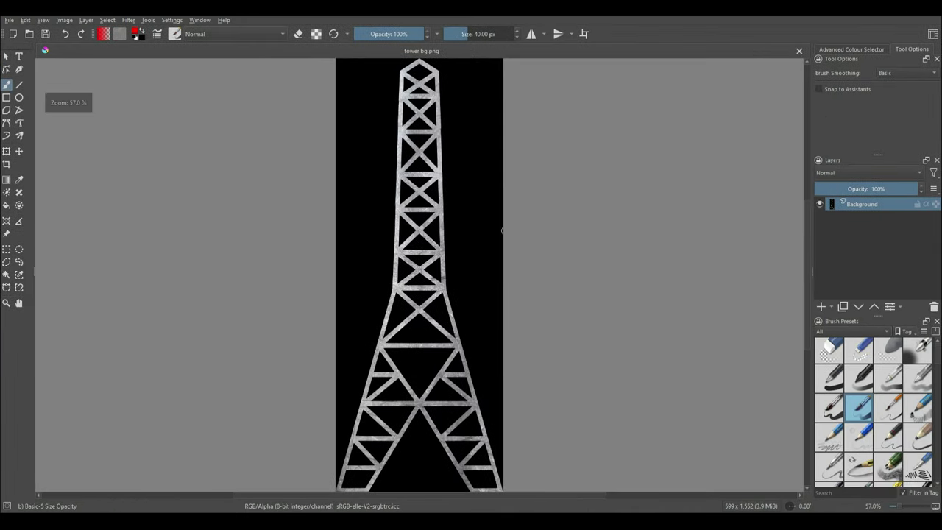
{"action": "scroll", "coordinate": [504, 227], "scroll_direction": "down", "scroll_amount": 2}
{"action": "scroll", "coordinate": [504, 227], "scroll_direction": "up", "scroll_amount": 1}
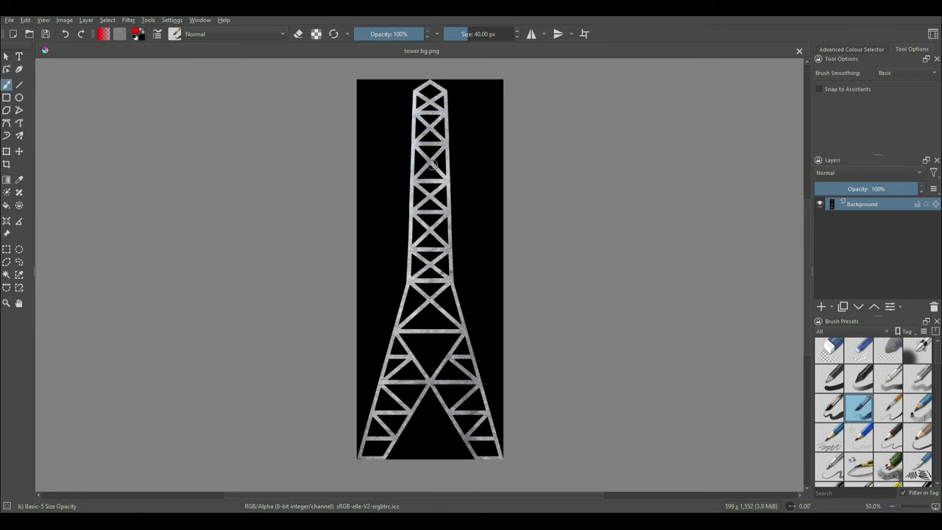
- Start the Height to Normal Map filter on the tower image and place its dialog clear of the tower preview
{"action": "key", "text": "alt+r"}
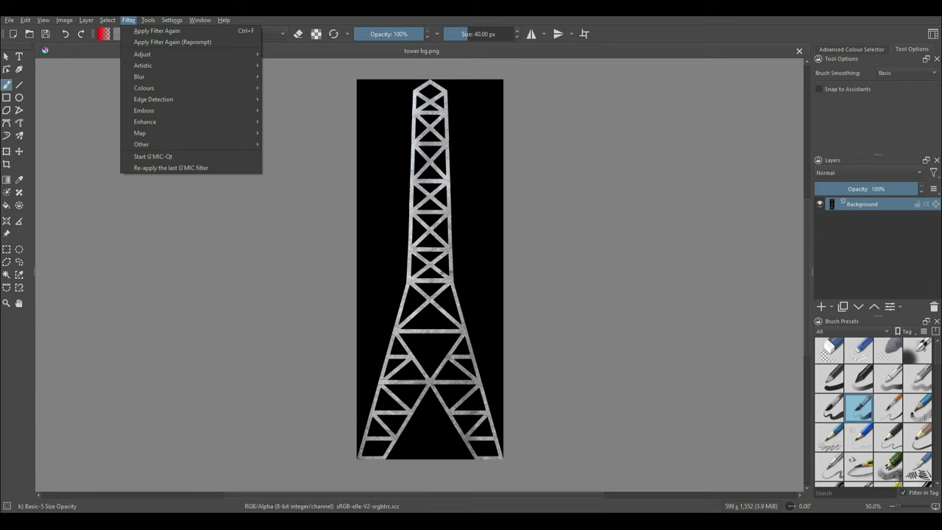
{"action": "left_click", "coordinate": [128, 20]}
{"action": "left_click", "coordinate": [128, 20]}
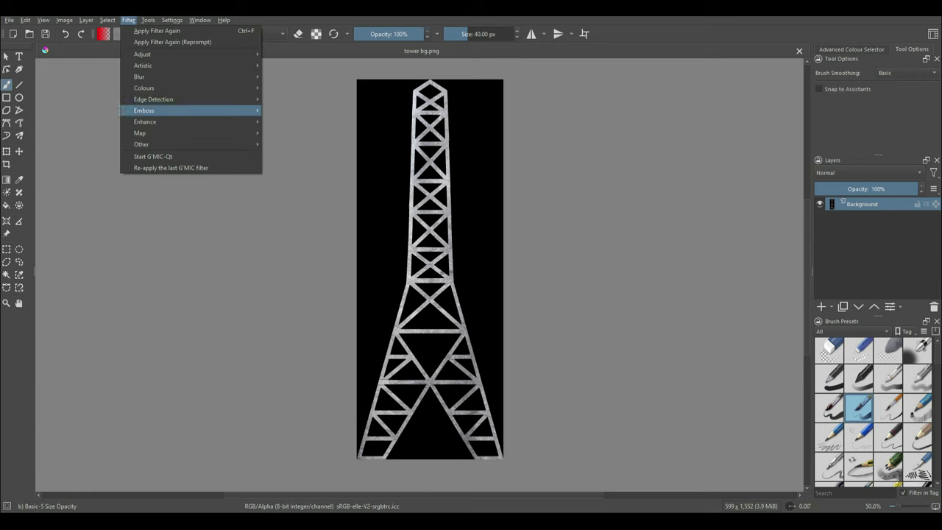
{"action": "mouse_move", "coordinate": [153, 100]}
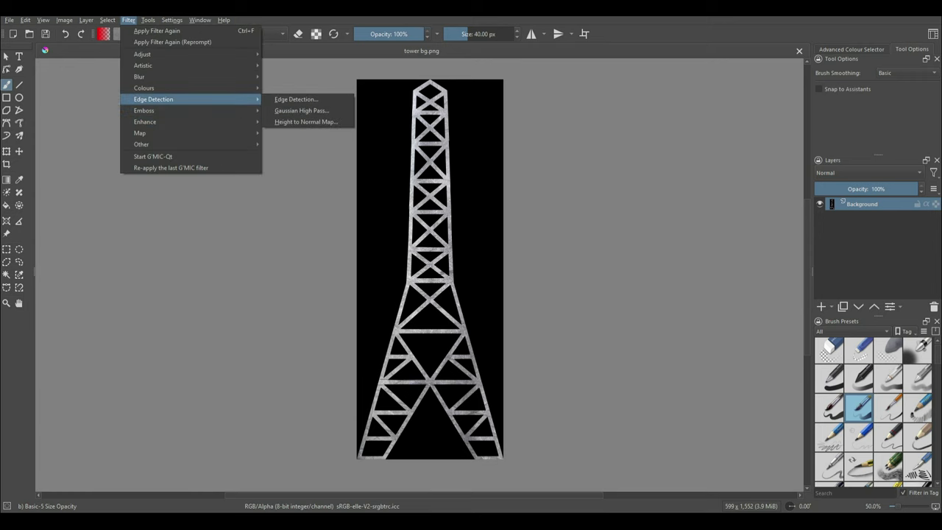
{"action": "key", "text": "Return"}
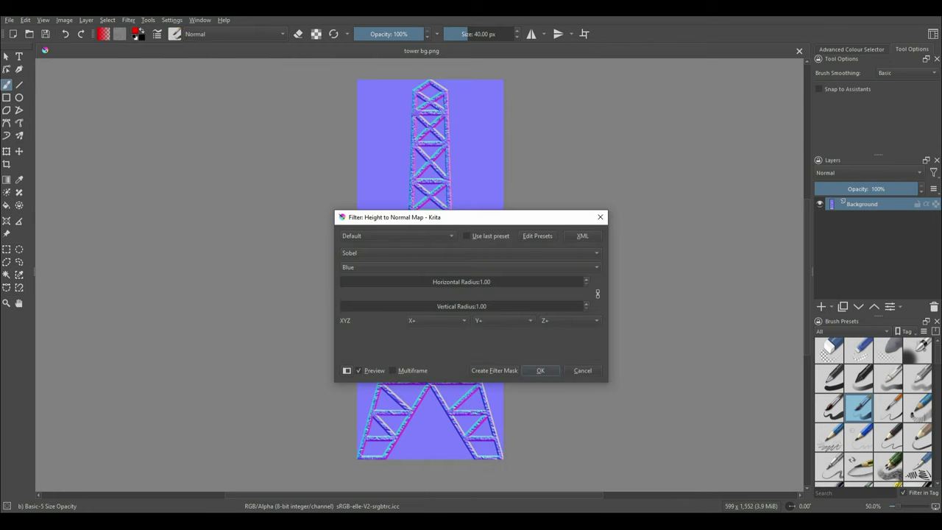
{"action": "left_click_drag", "start_coordinate": [470, 217], "coordinate": [663, 154]}
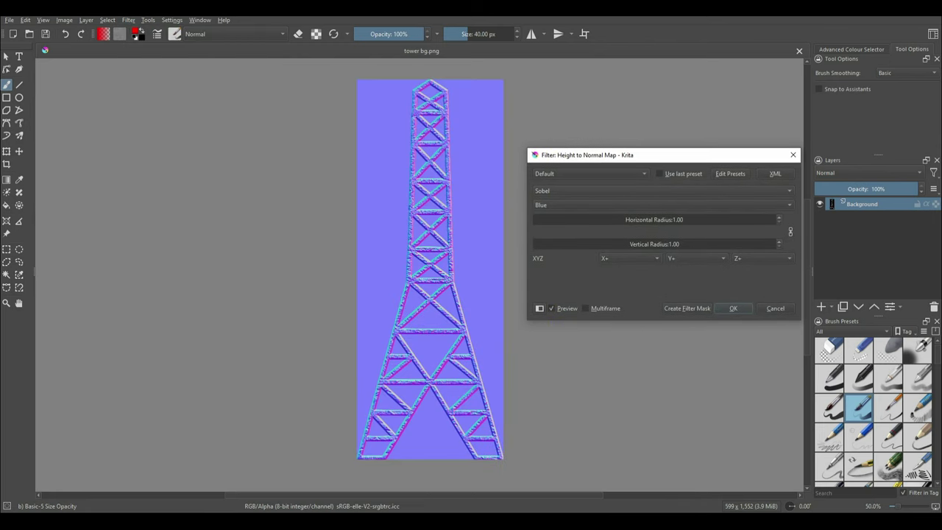
- Try the Prewitt, Sobel and Simple formulas in turn to compare their effect on the previewed normal map
{"action": "left_click", "coordinate": [663, 190]}
{"action": "left_click", "coordinate": [647, 180]}
{"action": "left_click", "coordinate": [654, 190]}
{"action": "left_click", "coordinate": [653, 202]}
{"action": "left_click", "coordinate": [653, 192]}
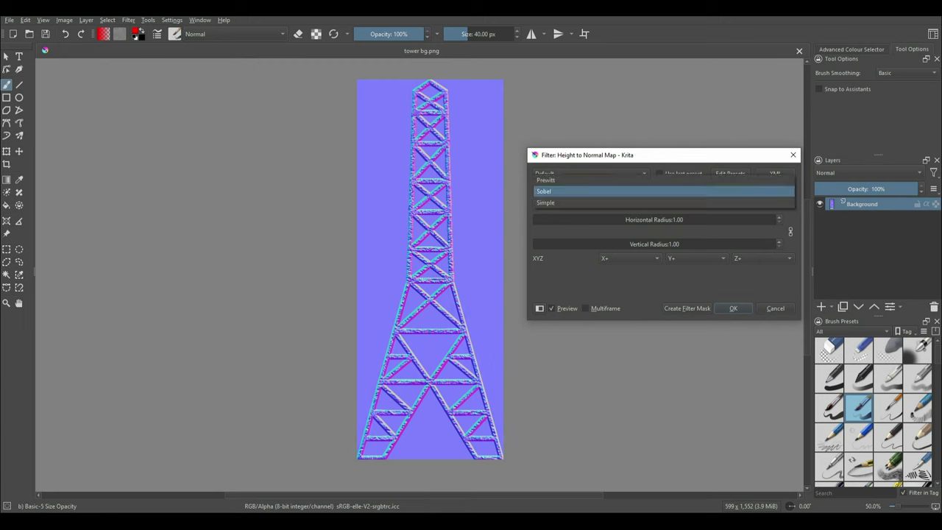
{"action": "left_click", "coordinate": [653, 202]}
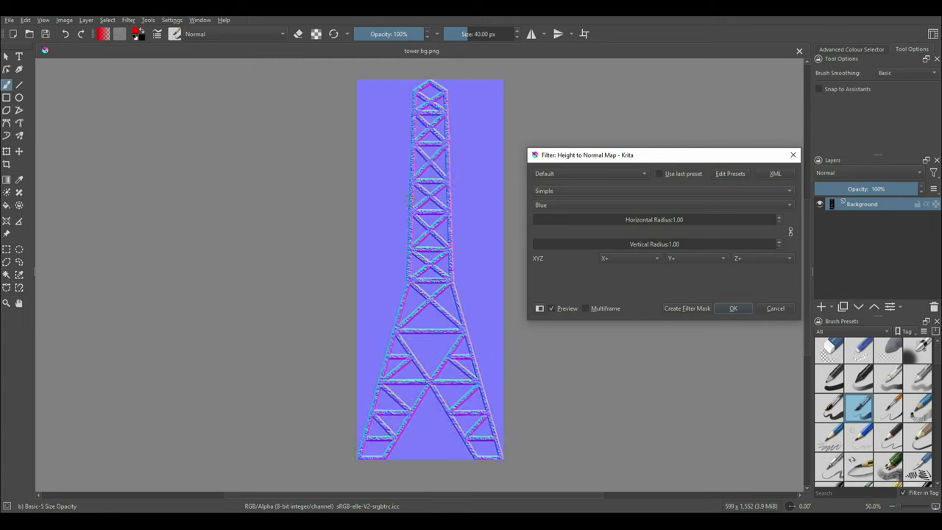
- Set the normal map formula to Sobel and apply the filter to the tower image
{"action": "left_click", "coordinate": [662, 191]}
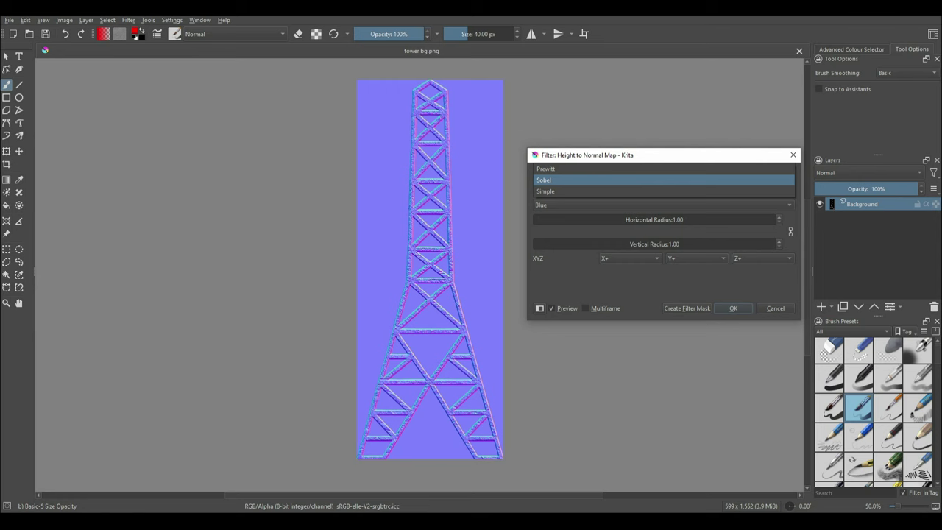
{"action": "left_click", "coordinate": [664, 180]}
{"action": "key", "text": "Return"}
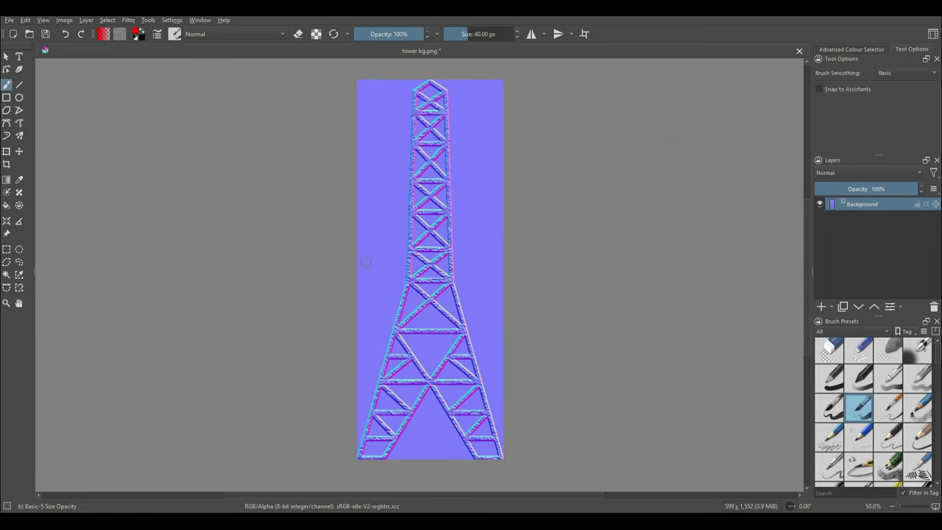
- Start exporting the tower normal map as a PNG image to the tower folder
{"action": "left_click", "coordinate": [8, 20]}
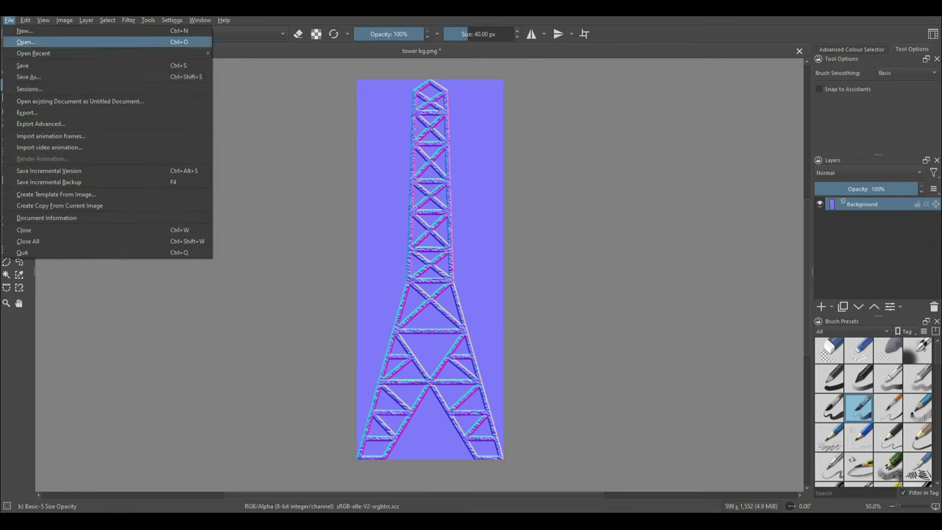
{"action": "key", "text": "Down"}
{"action": "key", "text": "Down"}
{"action": "key", "text": "Down"}
{"action": "key", "text": "Down"}
{"action": "key", "text": "Down"}
{"action": "key", "text": "Down"}
{"action": "key", "text": "Return"}
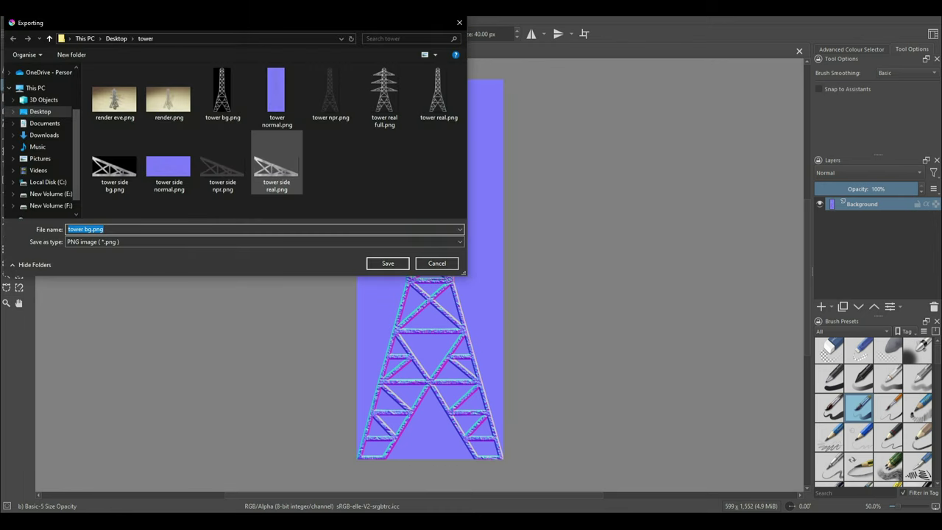